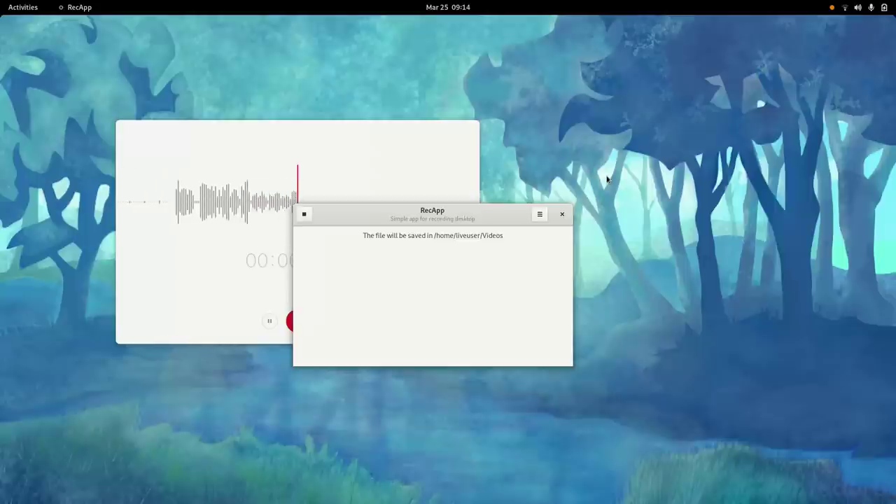
Bring the RecApp window to the front and glance at the workspace to its right
{"action": "key", "text": "super"}
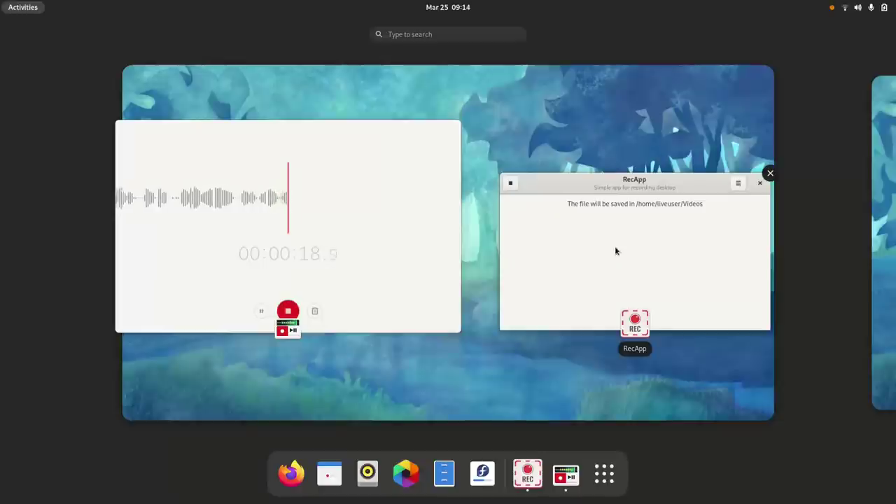
{"action": "left_click", "coordinate": [594, 257]}
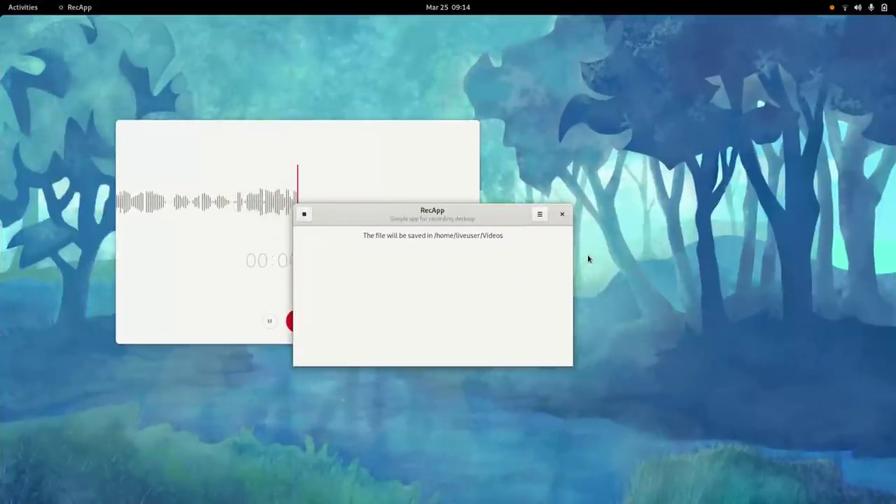
{"action": "key", "text": "super+Page_Down"}
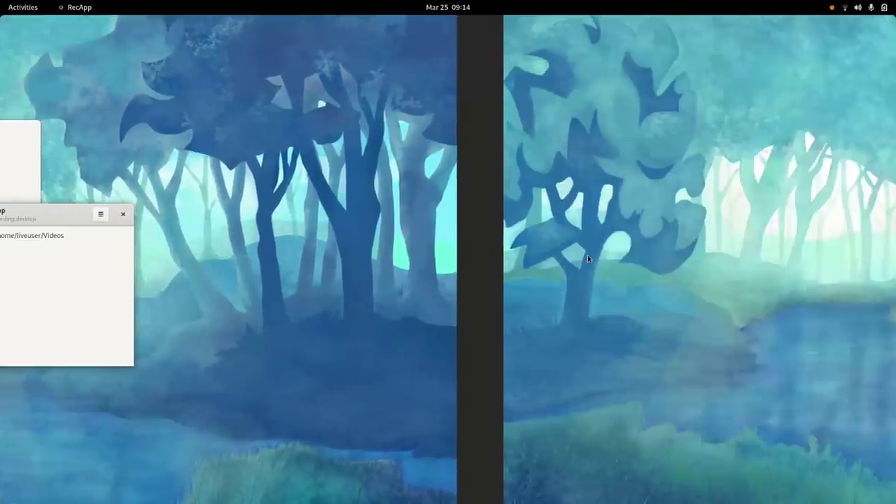
{"action": "key", "text": "super+Page_Up"}
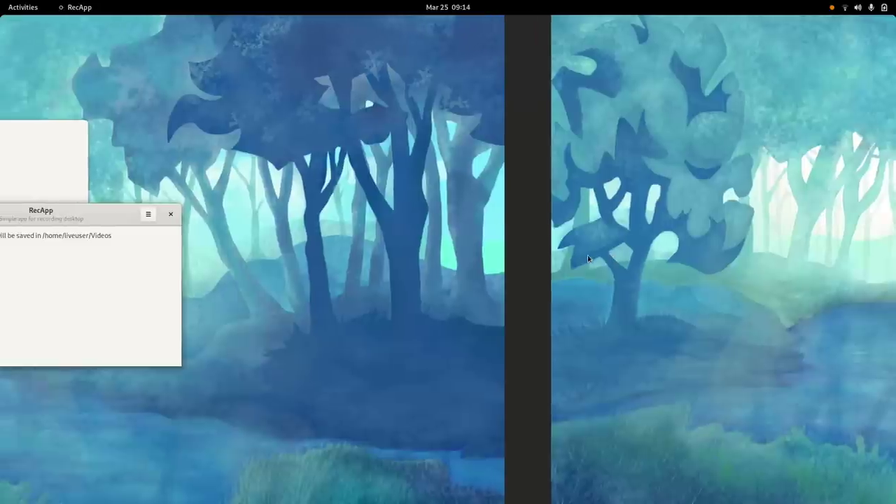
Flip repeatedly between the RecApp workspace and the empty workspace on its right
{"action": "key", "text": "super+Page_Down"}
{"action": "key", "text": "super+Page_Up"}
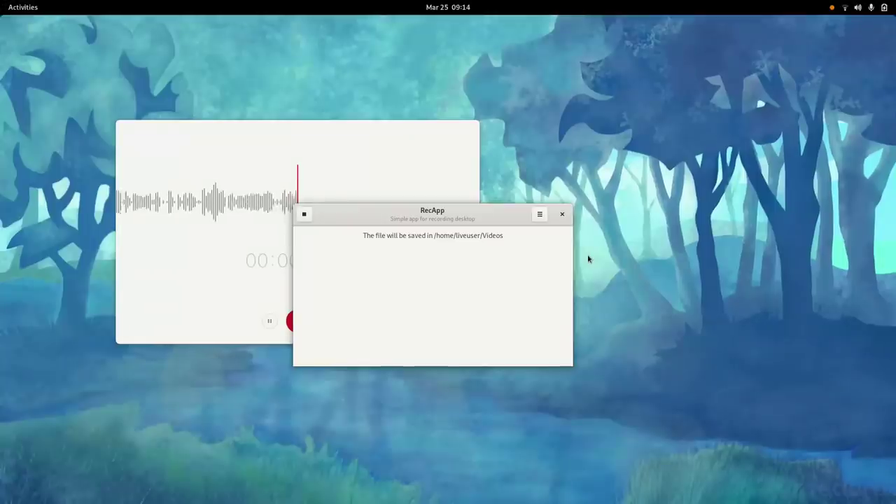
{"action": "key", "text": "super+Page_Down"}
{"action": "key", "text": "super+Page_Up"}
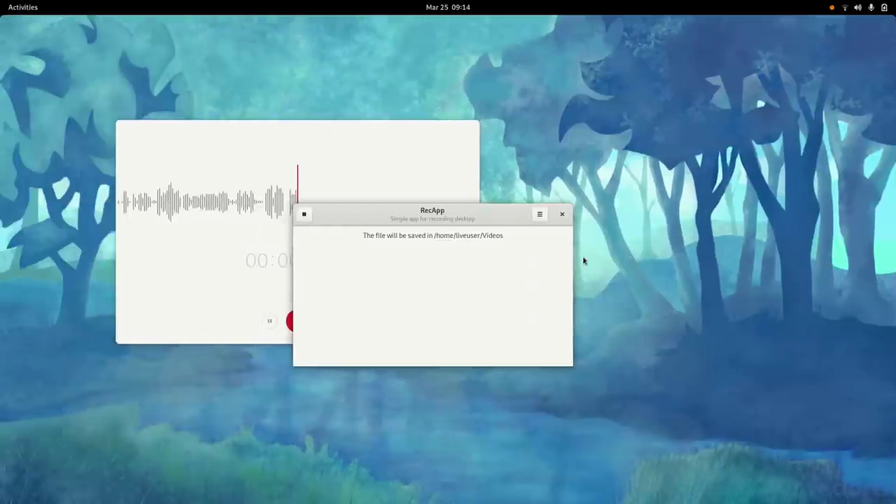
{"action": "key", "text": "super+Page_Down"}
{"action": "key", "text": "super+Page_Up"}
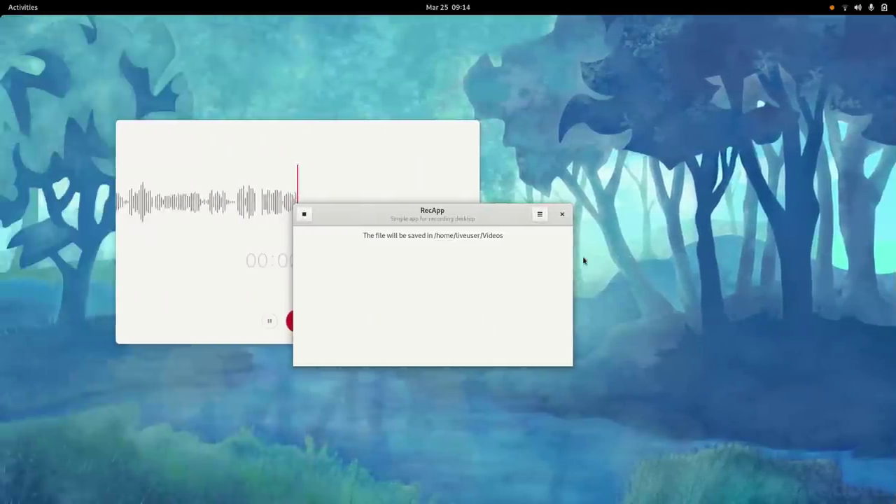
{"action": "key", "text": "super+Page_Down"}
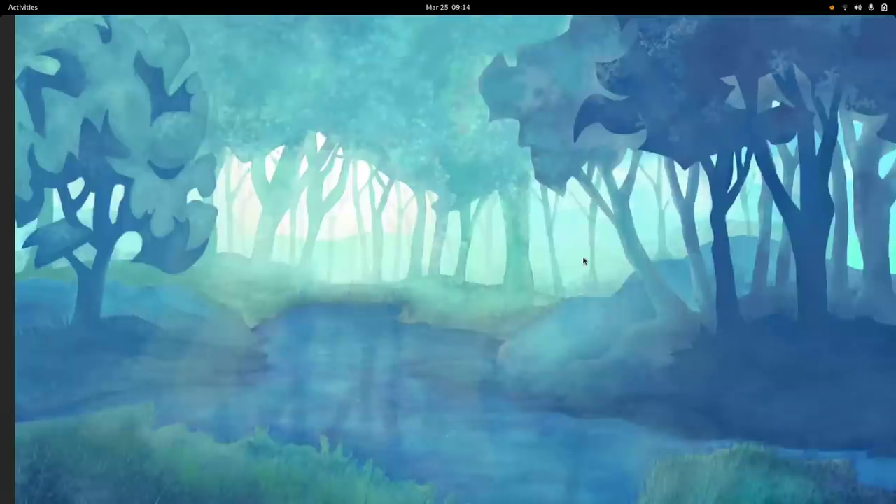
{"action": "key", "text": "super+Page_Up"}
{"action": "key", "text": "super+Page_Down"}
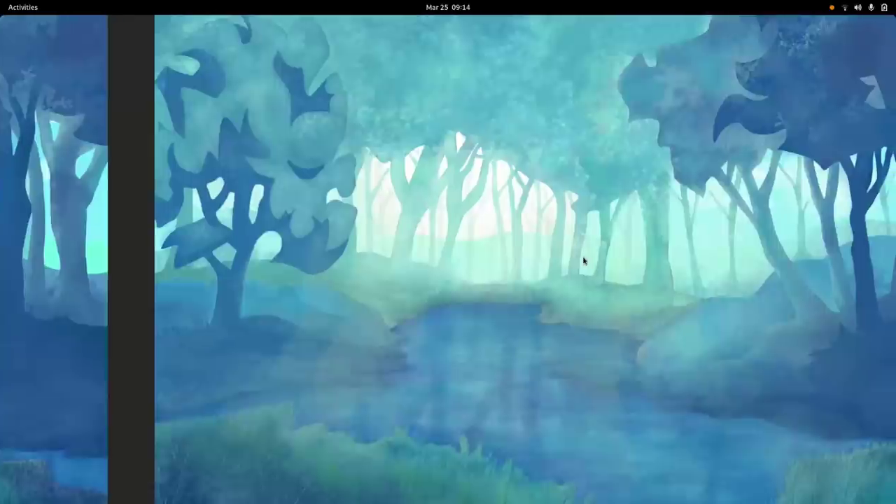
{"action": "key", "text": "super+Page_Up"}
{"action": "key", "text": "super+Page_Down"}
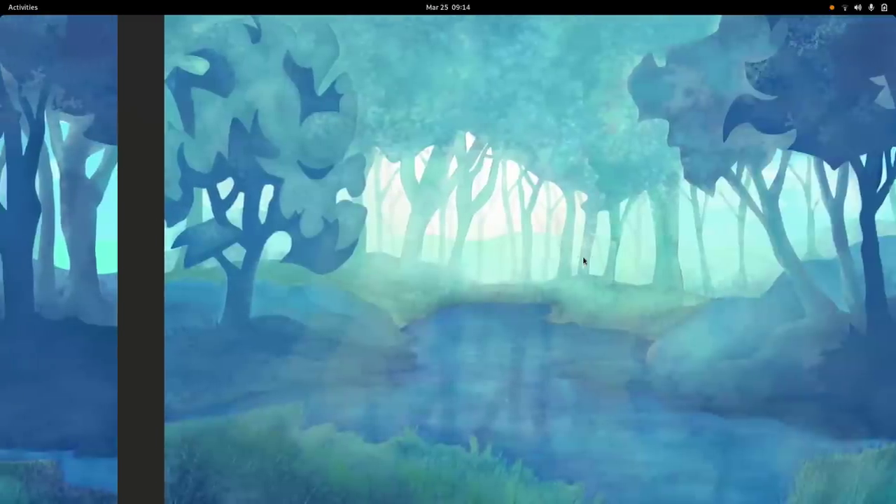
{"action": "key", "text": "super+Page_Up"}
{"action": "key", "text": "super+Page_Down"}
{"action": "key", "text": "super+Page_Up"}
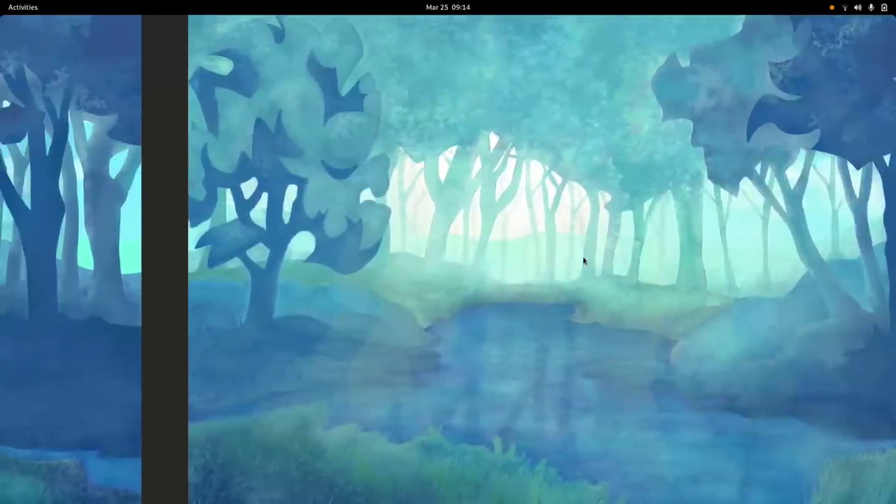
{"action": "key", "text": "super+Page_Down"}
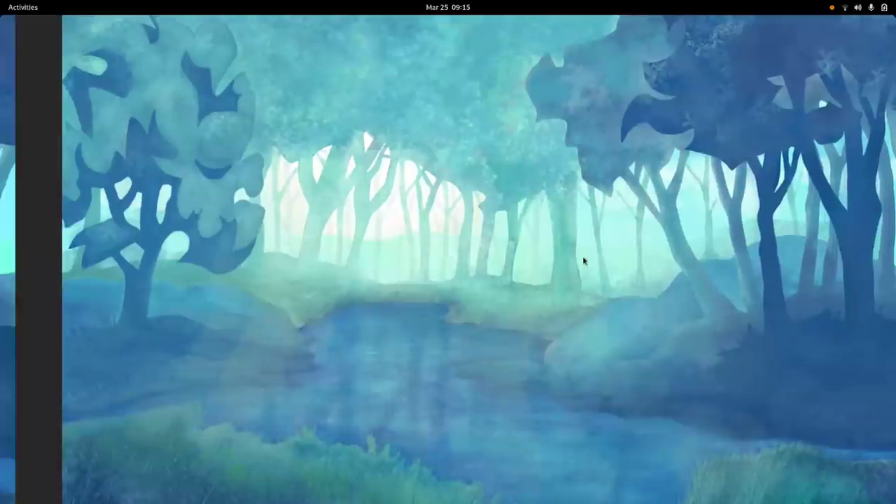
{"action": "key", "text": "super+Page_Up"}
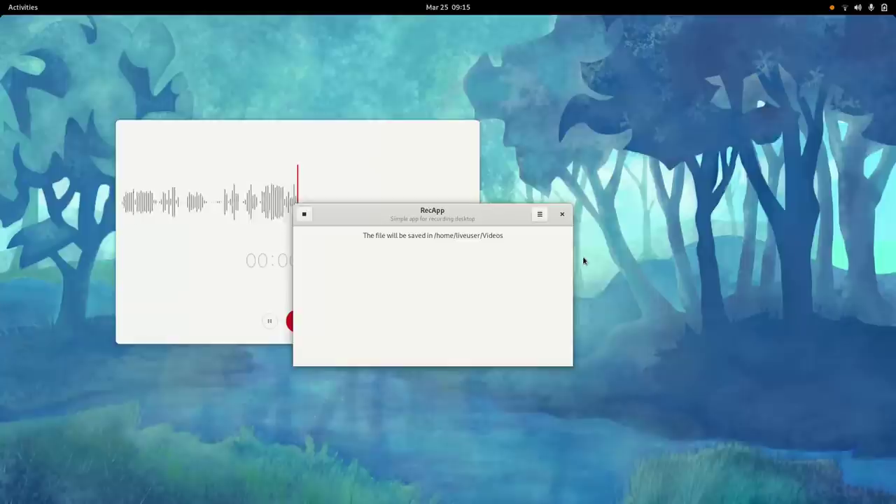
Move to the neighbouring empty workspace and bring up the Activities overview
{"action": "key", "text": "super+Page_Down"}
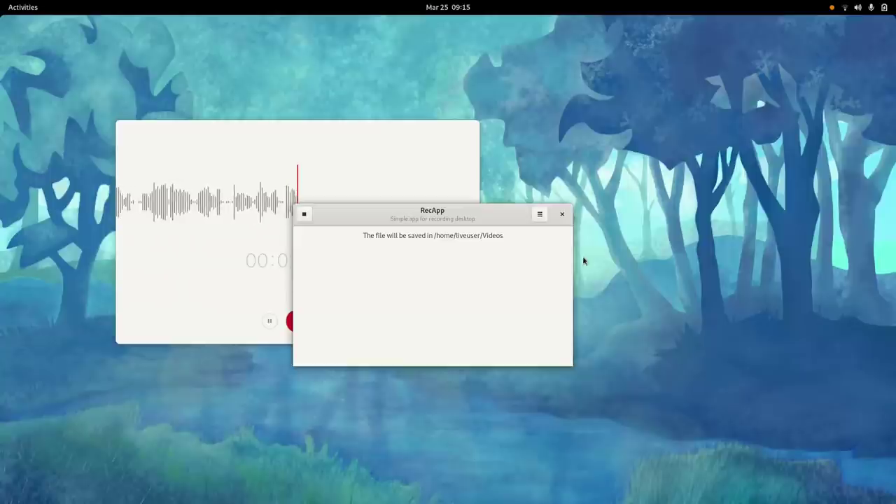
{"action": "key", "text": "super+Page_Down"}
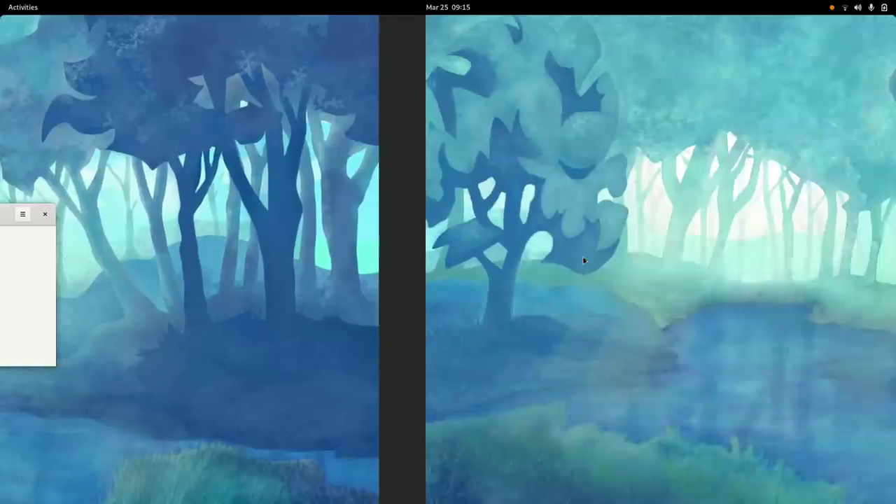
{"action": "key", "text": "super"}
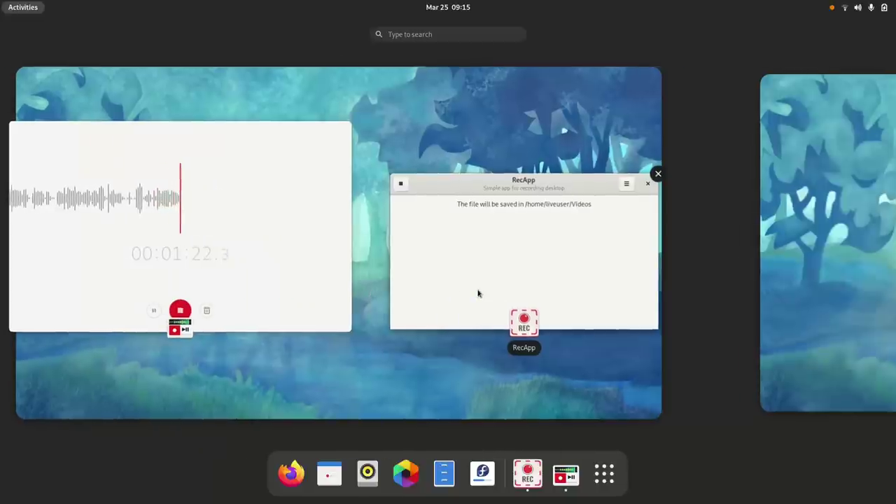
Launch Files on the empty next workspace and drag its Home window to the screen centre
{"action": "key", "text": "super+Page_Down"}
{"action": "key", "text": "super+Page_Down"}
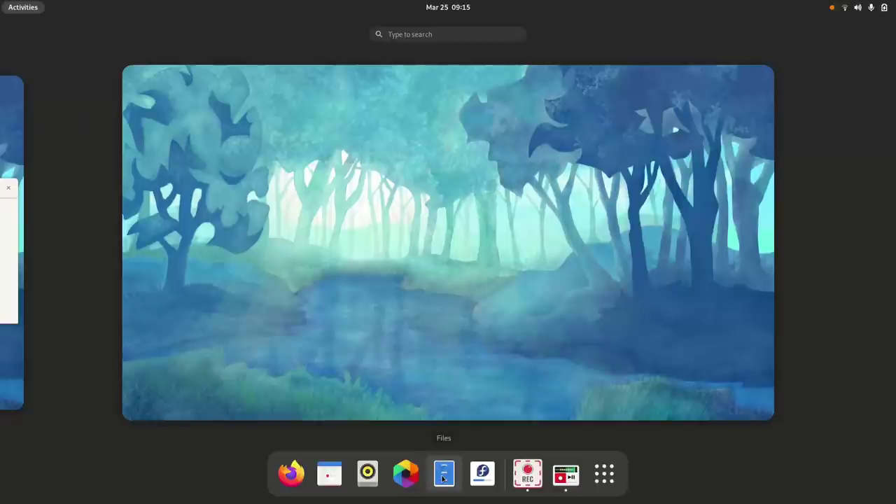
{"action": "left_click", "coordinate": [443, 475]}
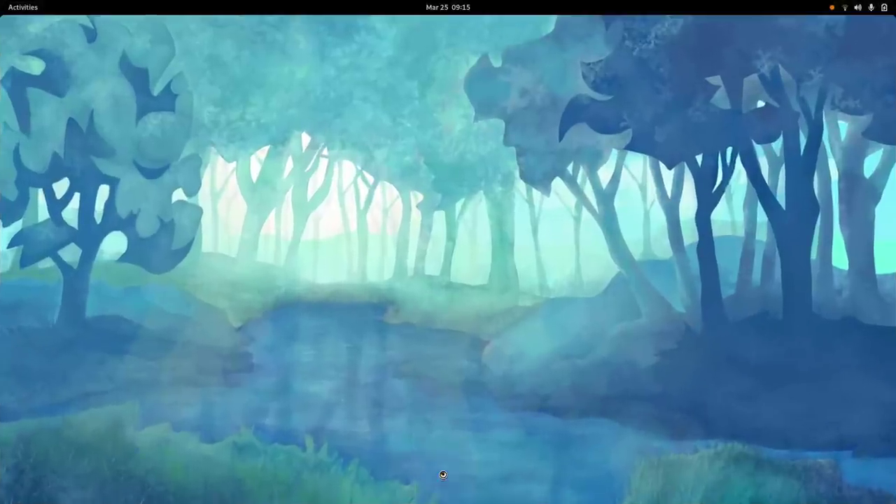
{"action": "left_click_drag", "start_coordinate": [356, 112], "coordinate": [586, 153]}
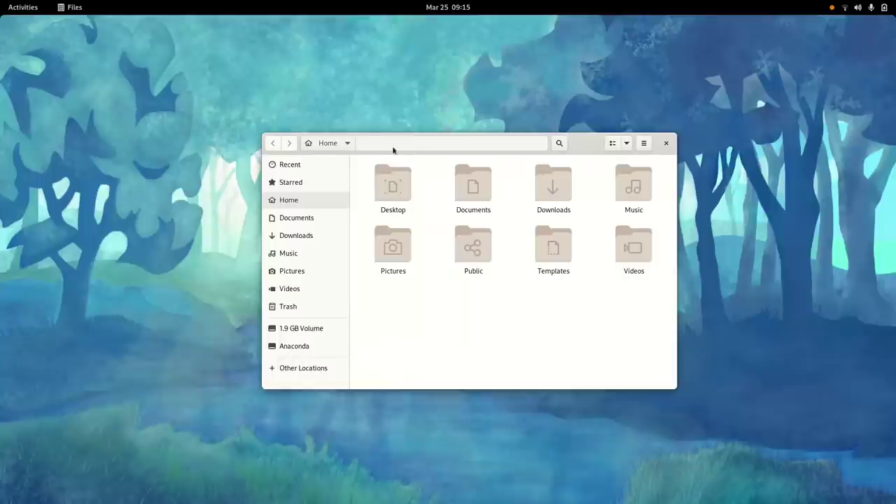
{"action": "left_click_drag", "start_coordinate": [395, 147], "coordinate": [358, 137]}
{"action": "left_click_drag", "start_coordinate": [267, 138], "coordinate": [280, 151]}
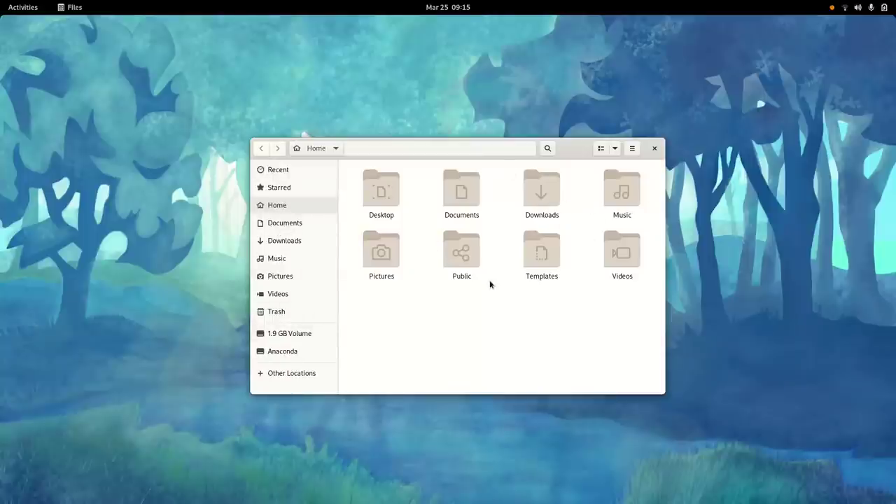
Open a second Files window from the options menu, then close it again
{"action": "left_click", "coordinate": [632, 149]}
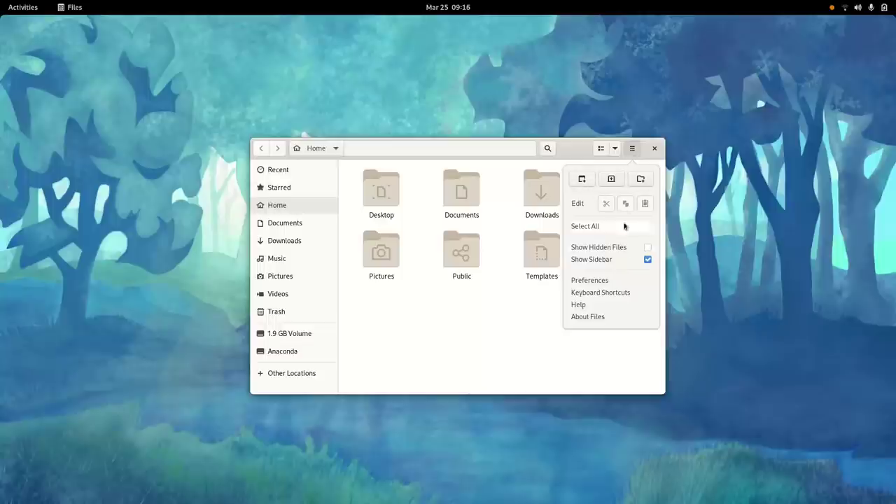
{"action": "left_click", "coordinate": [635, 150]}
{"action": "left_click", "coordinate": [636, 152]}
{"action": "left_click", "coordinate": [582, 179]}
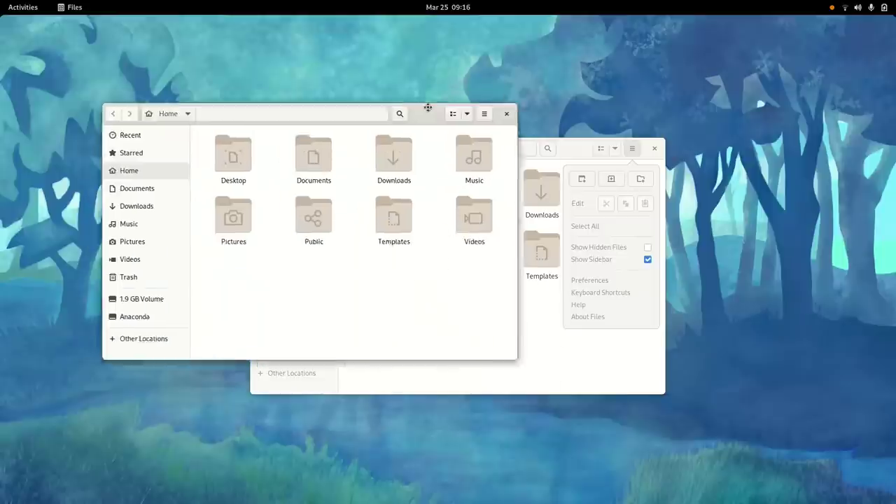
{"action": "left_click", "coordinate": [552, 153]}
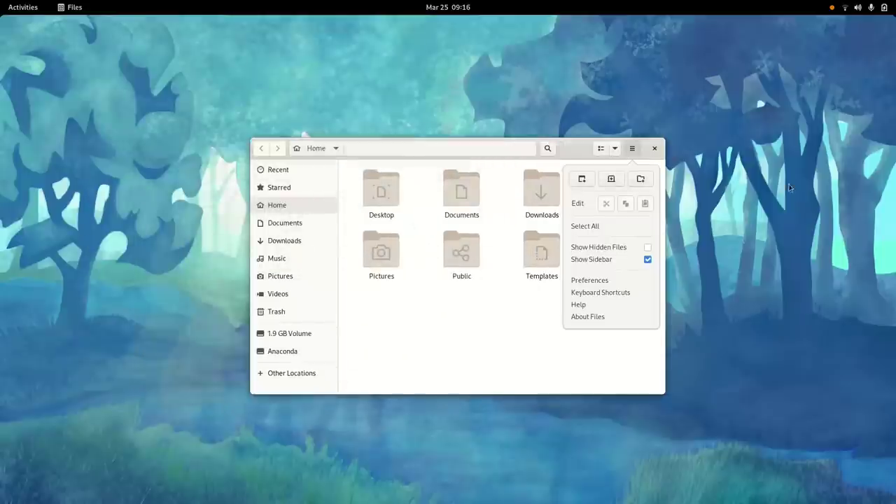
{"action": "left_click", "coordinate": [470, 330]}
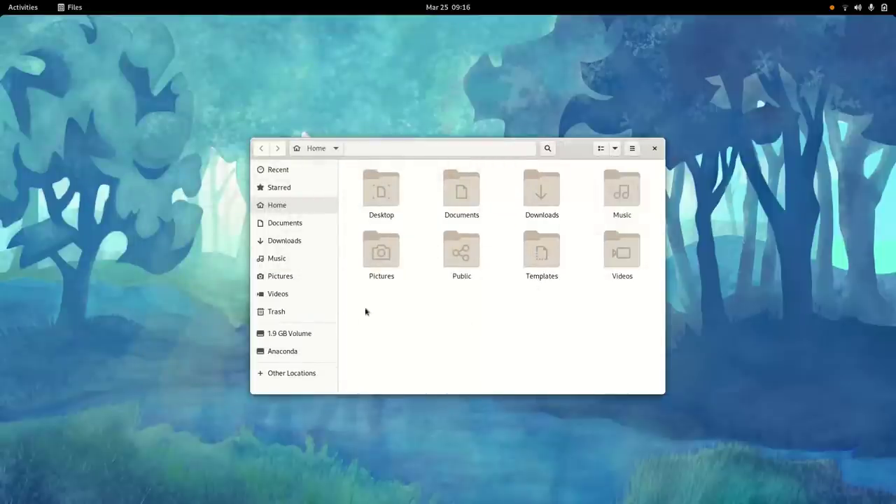
Add a second Home tab to the Files window and show it in the Activities overview
{"action": "left_click", "coordinate": [633, 149]}
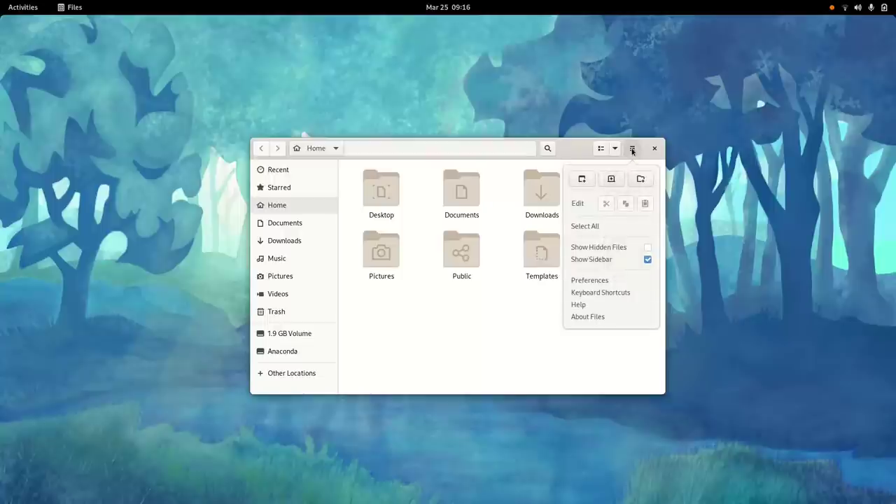
{"action": "left_click", "coordinate": [632, 149]}
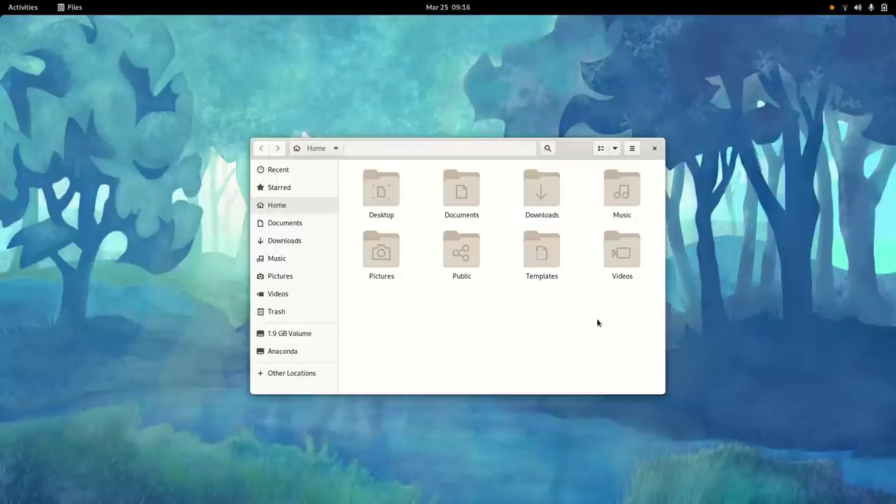
{"action": "left_click", "coordinate": [633, 150]}
{"action": "left_click", "coordinate": [612, 179]}
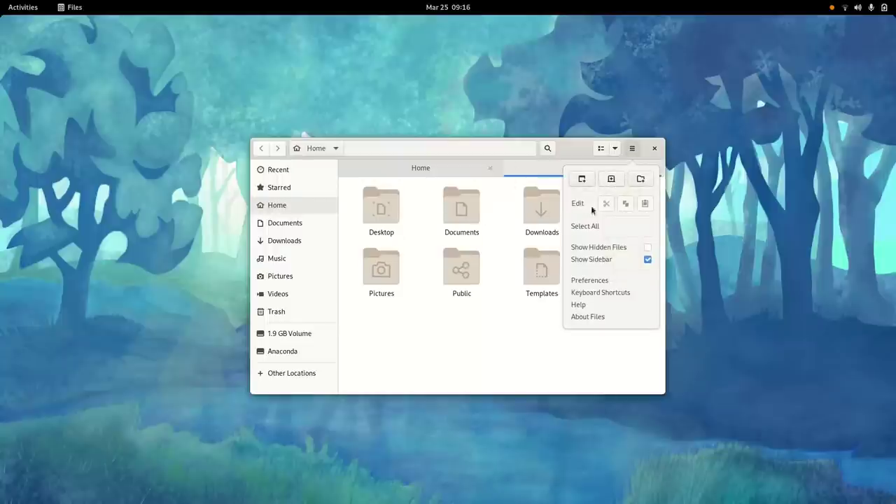
{"action": "left_click", "coordinate": [632, 149]}
{"action": "scroll", "coordinate": [607, 256], "scroll_direction": "right", "scroll_amount": 3}
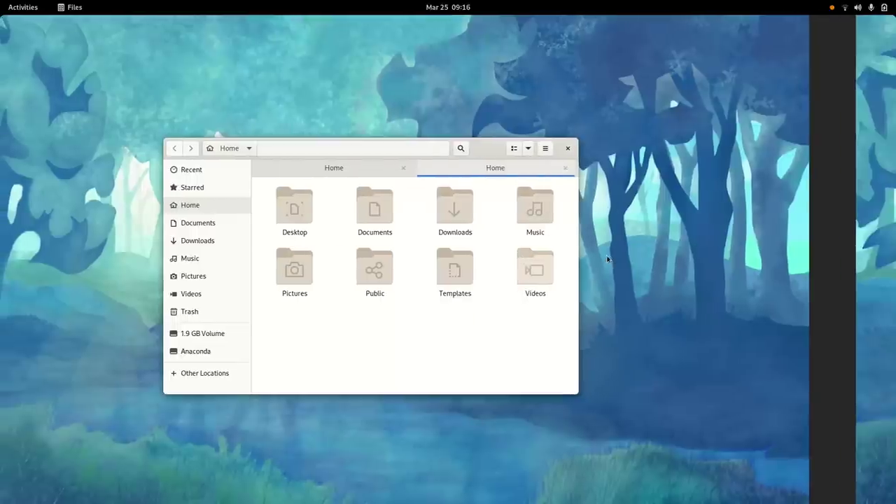
{"action": "key", "text": "super"}
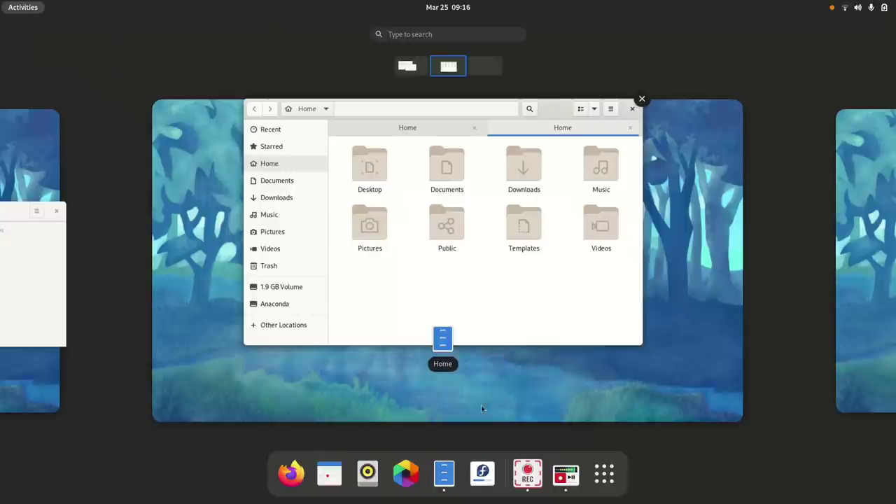
Show the application grid and scroll through its pages of installed apps
{"action": "left_click", "coordinate": [605, 475]}
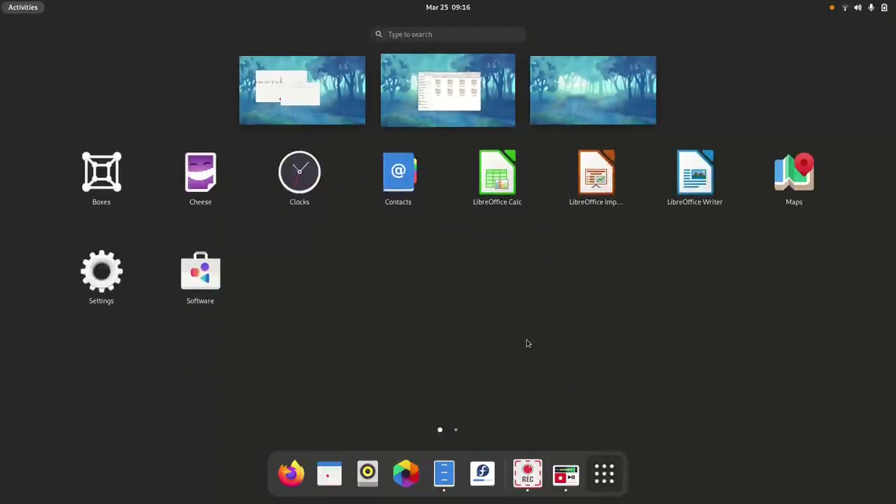
{"action": "scroll", "coordinate": [529, 342], "scroll_direction": "down", "scroll_amount": 1}
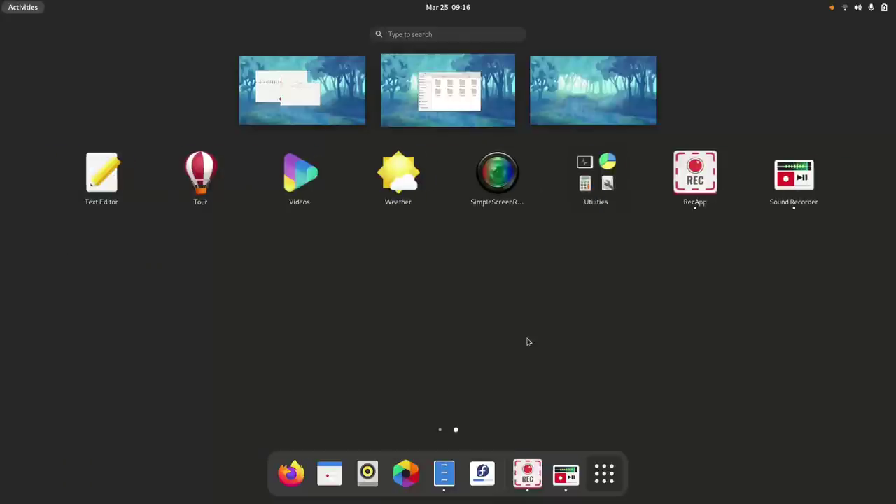
{"action": "scroll", "coordinate": [528, 342], "scroll_direction": "up", "scroll_amount": 1}
{"action": "scroll", "coordinate": [529, 341], "scroll_direction": "down", "scroll_amount": 1}
{"action": "scroll", "coordinate": [530, 341], "scroll_direction": "up", "scroll_amount": 1}
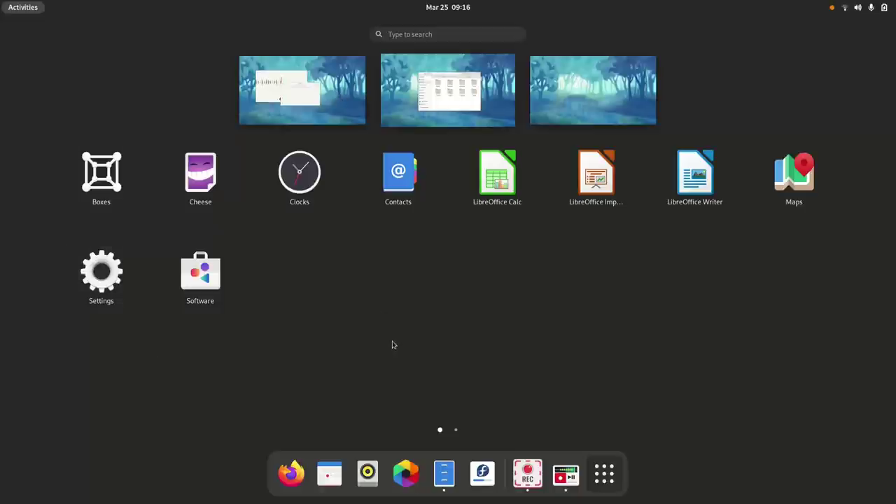
Switch to the Files workspace through its thumbnail and toggle the overview
{"action": "left_click", "coordinate": [450, 113]}
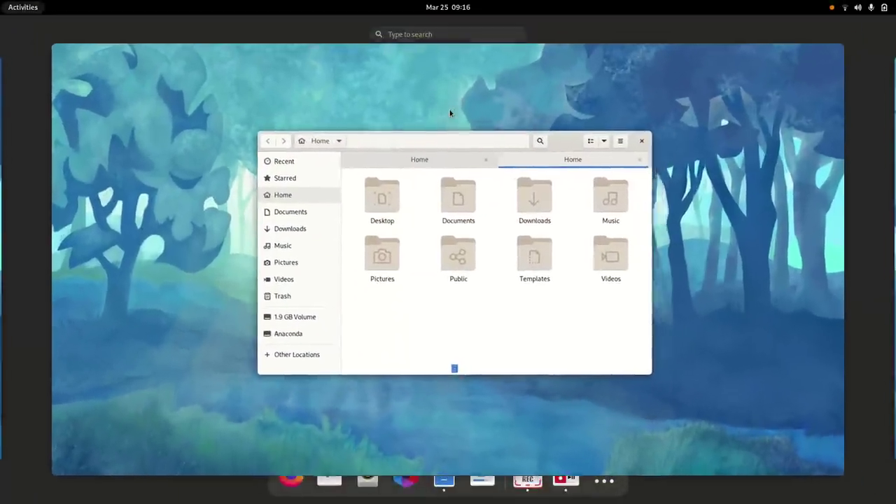
{"action": "key", "text": "super"}
{"action": "key", "text": "super"}
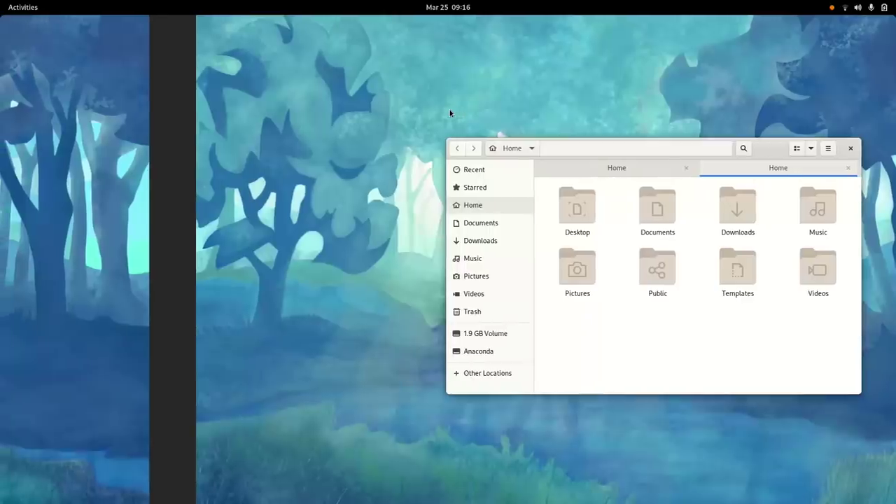
{"action": "key", "text": "super"}
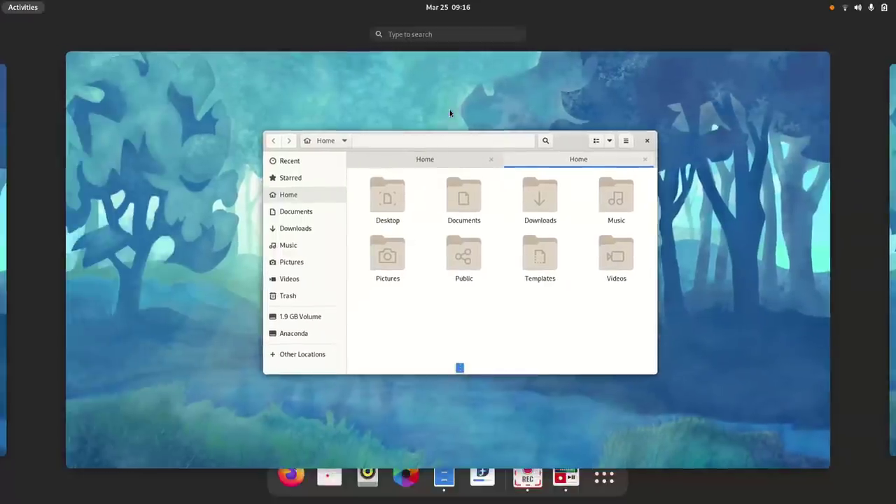
{"action": "key", "text": "super"}
{"action": "key", "text": "super"}
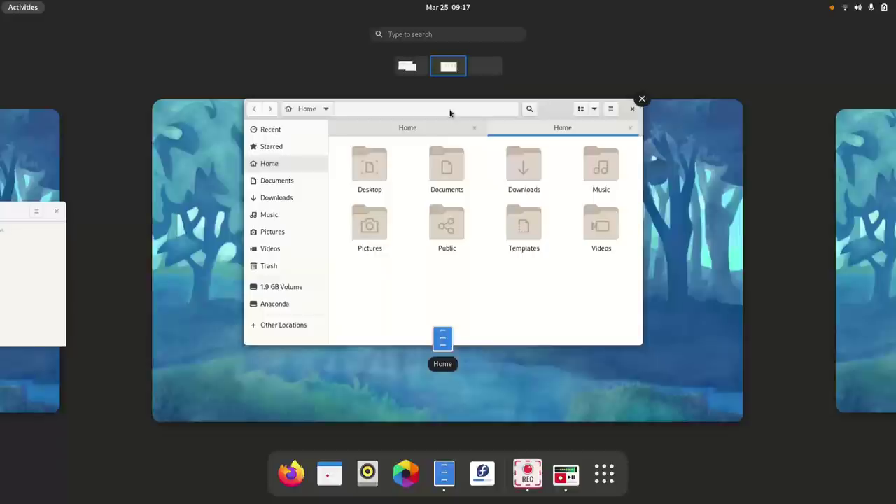
Visit the empty right-hand workspace, then return to the Files workspace's overview
{"action": "left_click", "coordinate": [846, 267]}
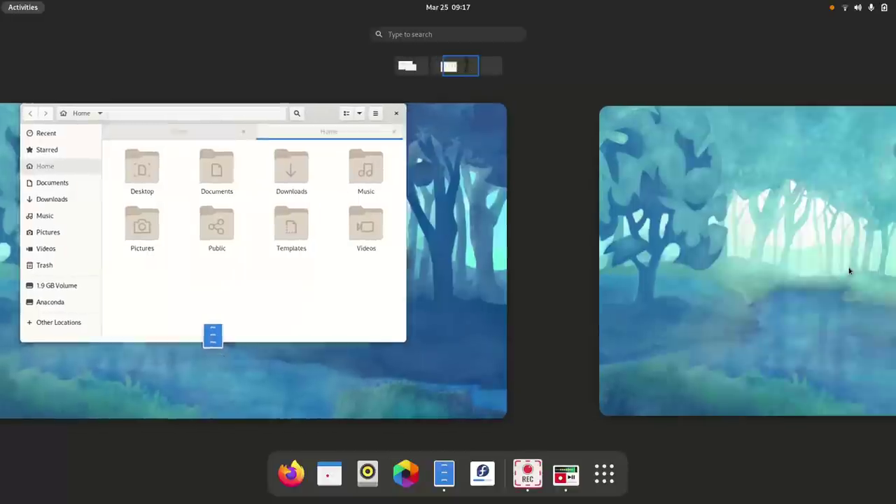
{"action": "left_click", "coordinate": [474, 283]}
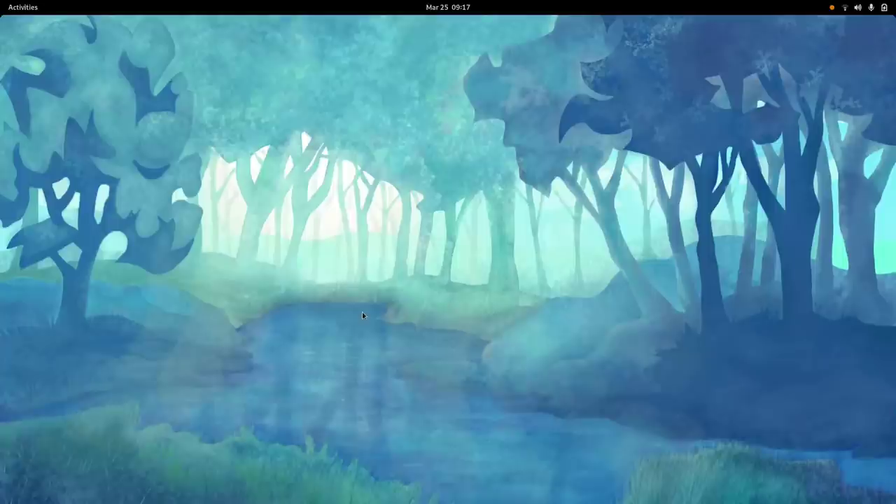
{"action": "key", "text": "super+Page_Up"}
{"action": "key", "text": "super"}
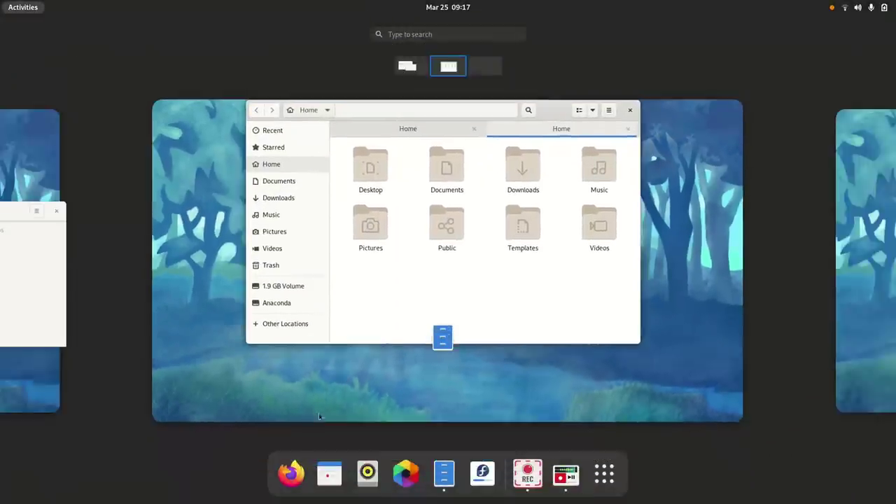
Launch Calendar, restore it from maximized and move the window slightly right
{"action": "left_click", "coordinate": [331, 476]}
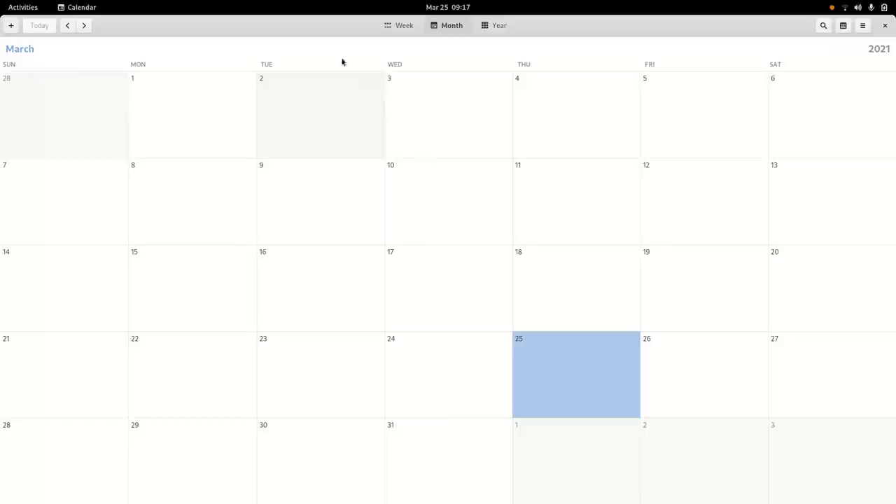
{"action": "double_click", "coordinate": [315, 33]}
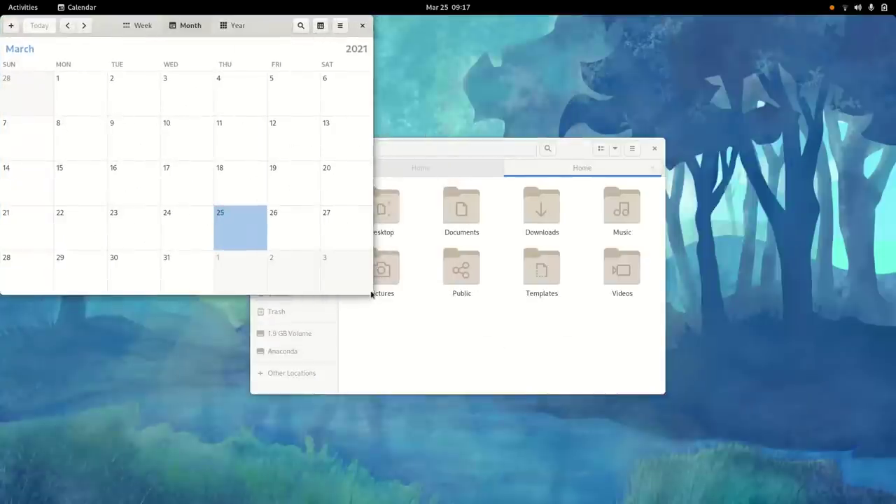
{"action": "left_click_drag", "start_coordinate": [267, 34], "coordinate": [547, 146]}
Create an all-day event titled 'Named event' on March 25, then return to the overview
{"action": "left_click", "coordinate": [289, 133]}
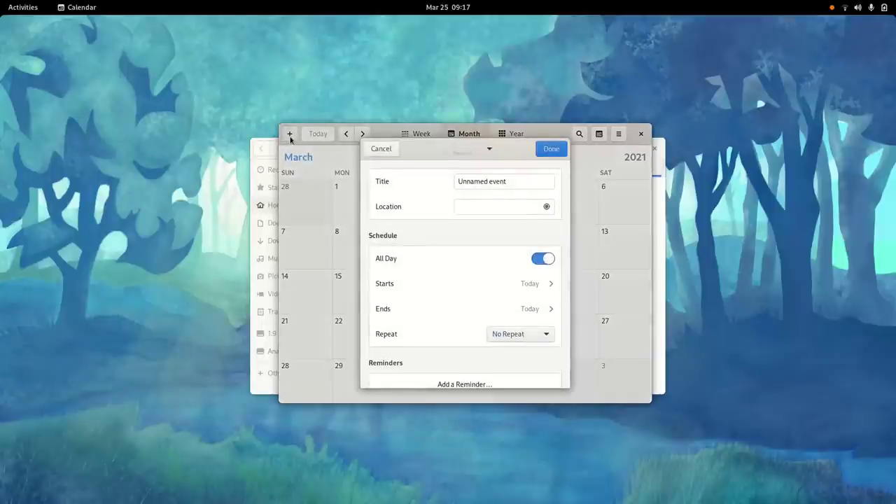
{"action": "double_click", "coordinate": [494, 176]}
{"action": "triple_click", "coordinate": [488, 175]}
{"action": "type", "text": "N"}
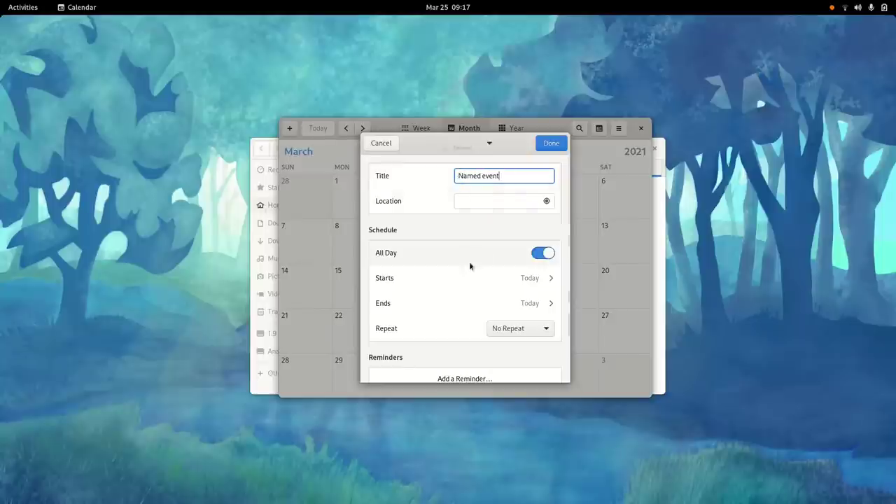
{"action": "scroll", "coordinate": [458, 287], "scroll_direction": "down", "scroll_amount": 2}
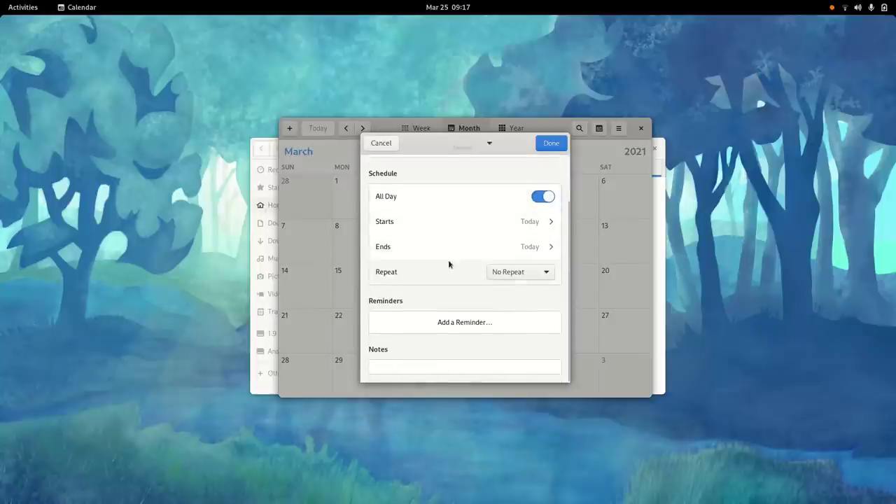
{"action": "scroll", "coordinate": [448, 259], "scroll_direction": "up", "scroll_amount": 2}
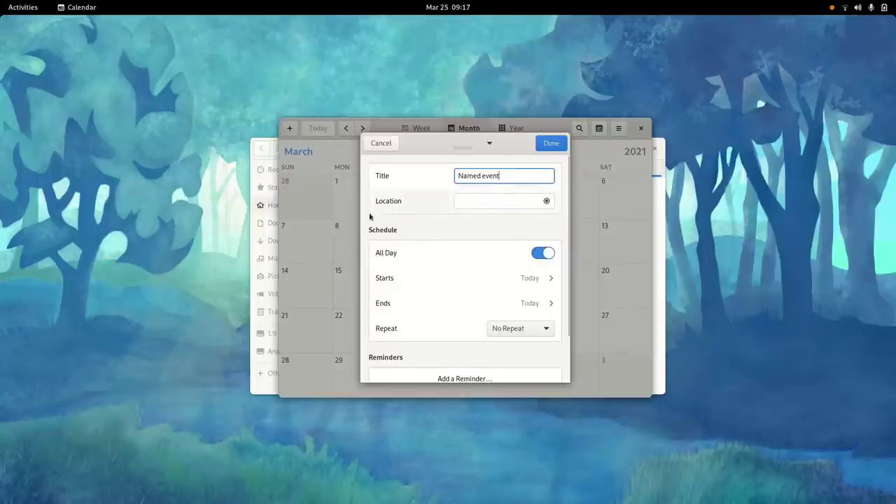
{"action": "left_click", "coordinate": [549, 145]}
{"action": "key", "text": "super"}
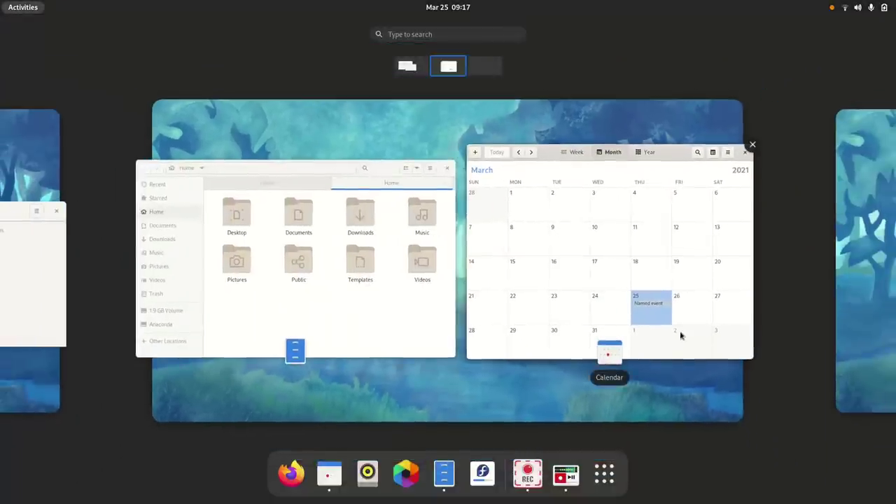
{"action": "left_click", "coordinate": [605, 477]}
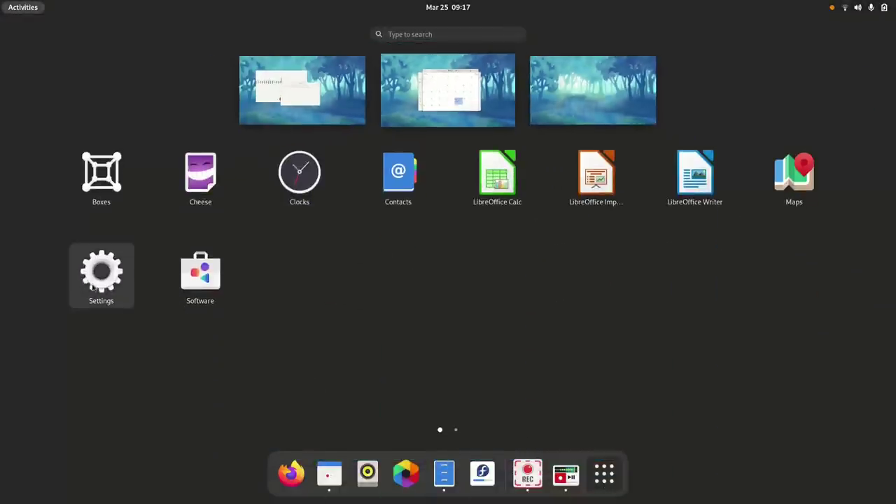
{"action": "left_click", "coordinate": [93, 283]}
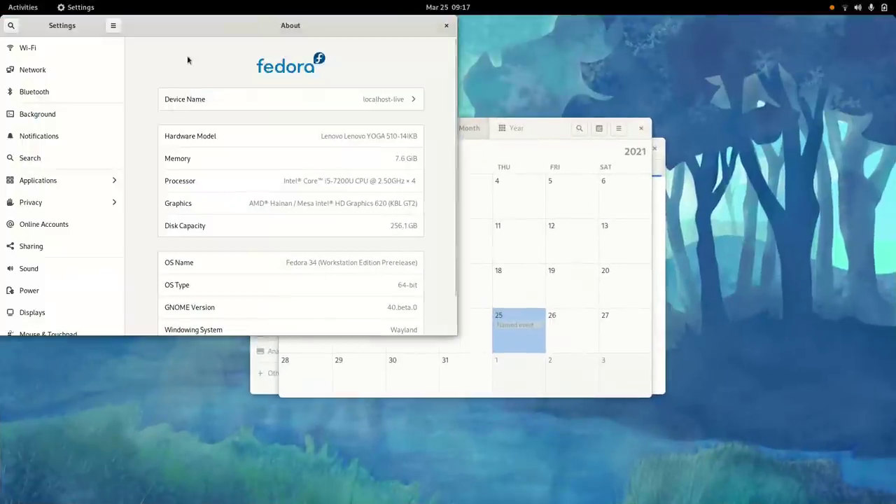
{"action": "left_click_drag", "start_coordinate": [155, 27], "coordinate": [375, 95]}
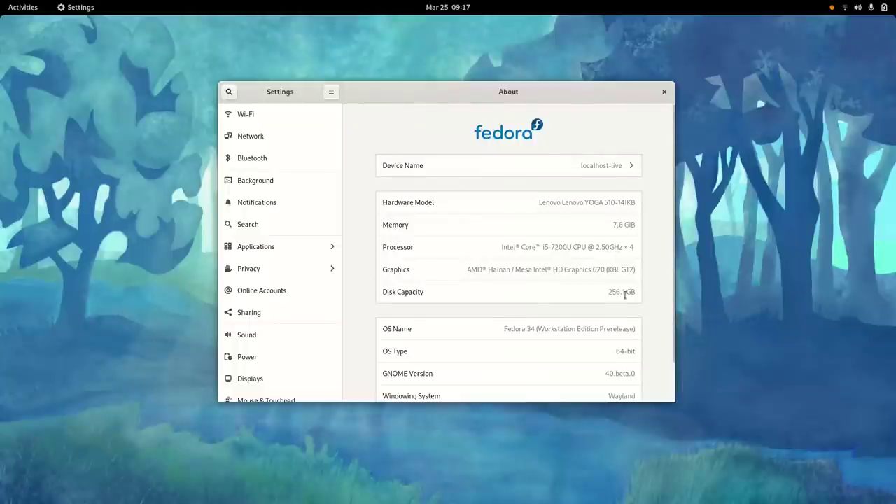
{"action": "scroll", "coordinate": [596, 280], "scroll_direction": "down", "scroll_amount": 1}
{"action": "left_click", "coordinate": [299, 189]}
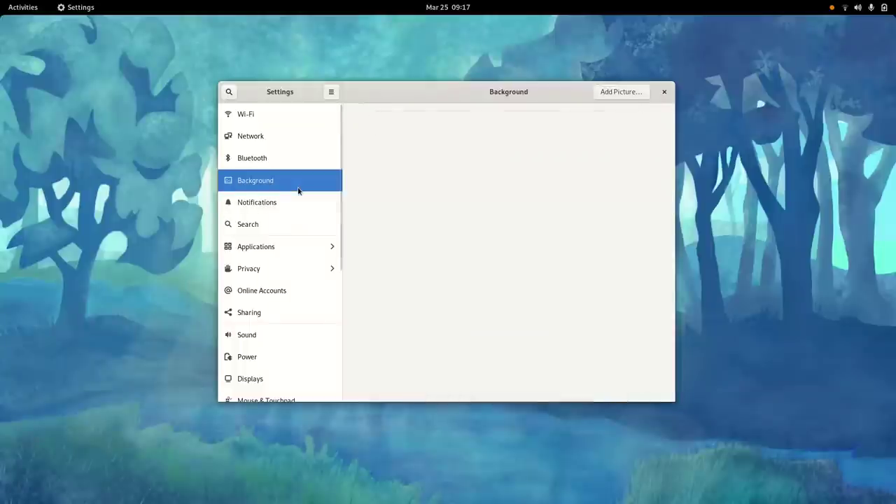
{"action": "left_click", "coordinate": [299, 203]}
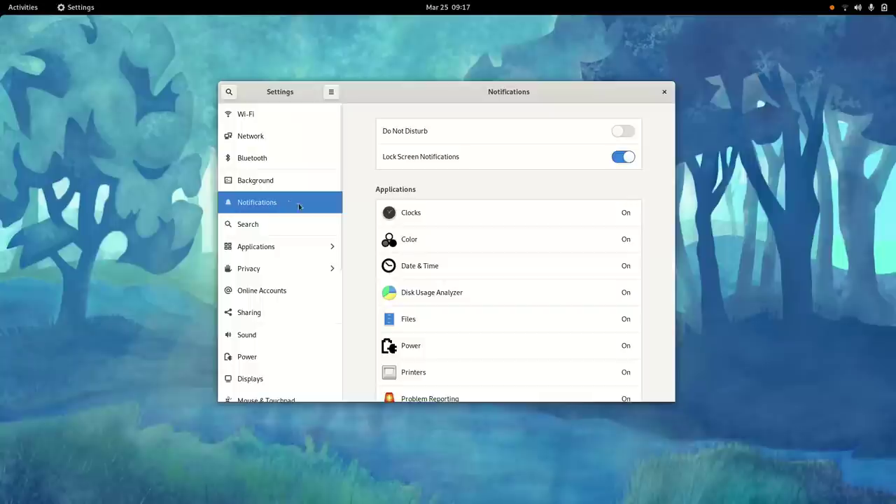
{"action": "left_click", "coordinate": [665, 91]}
Launch Clocks through an overview search for 'clo' and centre its window
{"action": "key", "text": "super"}
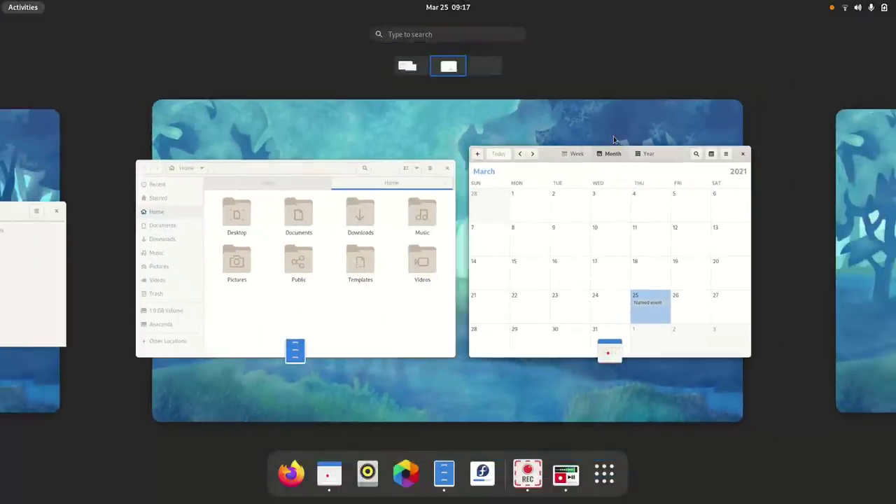
{"action": "type", "text": "clo"}
{"action": "key", "text": "Return"}
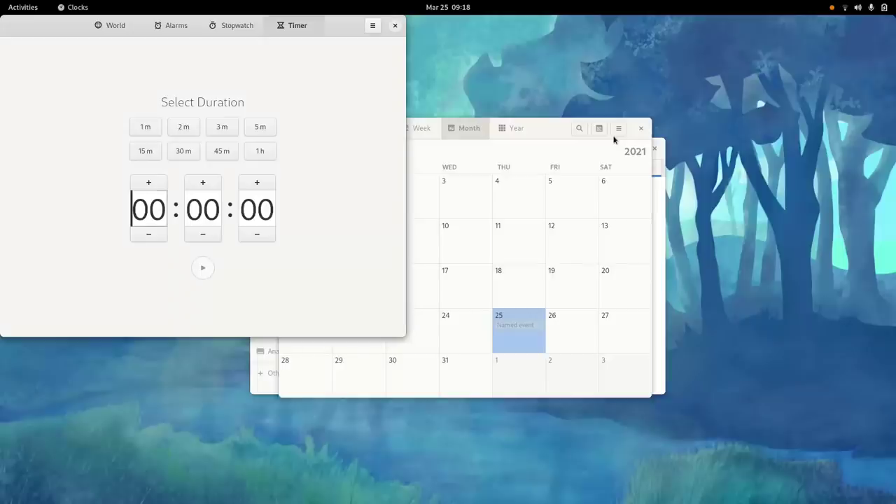
{"action": "left_click_drag", "start_coordinate": [324, 24], "coordinate": [416, 70]}
Start the stopwatch and record three lap times
{"action": "left_click", "coordinate": [345, 83]}
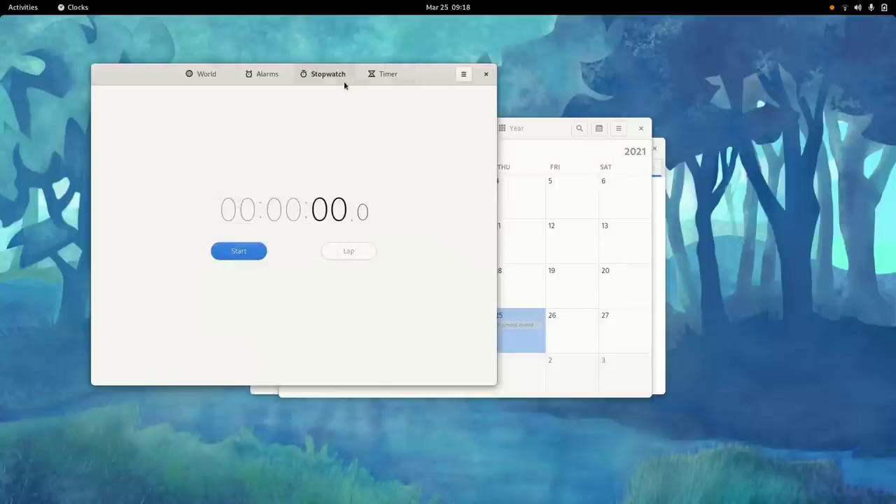
{"action": "left_click", "coordinate": [250, 252]}
{"action": "left_click", "coordinate": [355, 252]}
{"action": "double_click", "coordinate": [350, 164]}
Create an all-day event on Friday 5 March, then check today's events in the top-bar date panel
{"action": "left_click", "coordinate": [596, 218]}
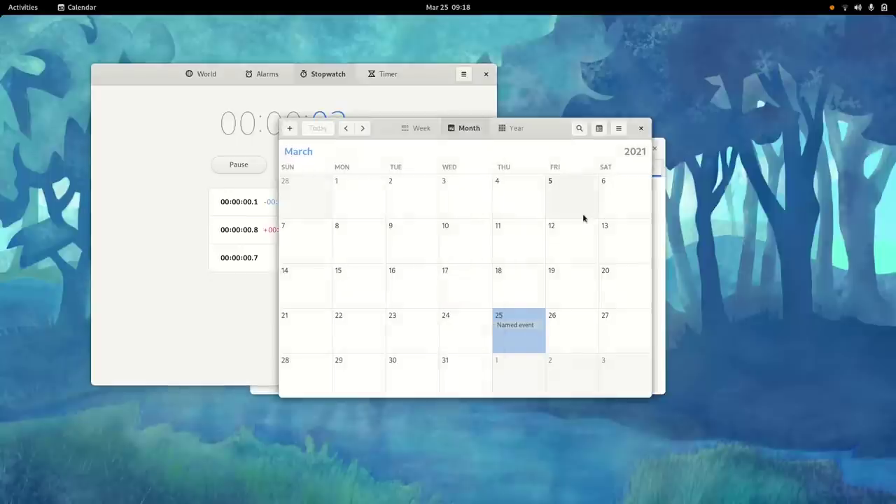
{"action": "left_click", "coordinate": [583, 214]}
{"action": "left_click", "coordinate": [530, 276]}
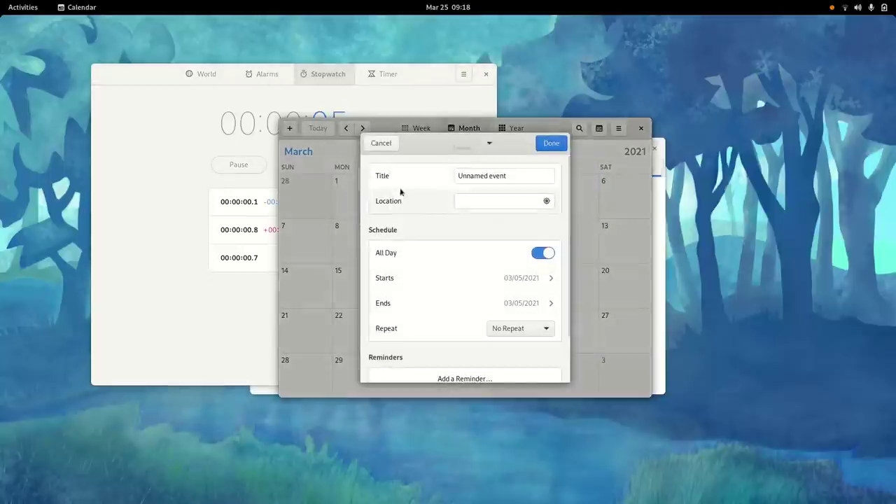
{"action": "left_click", "coordinate": [552, 144]}
{"action": "left_click", "coordinate": [449, 7]}
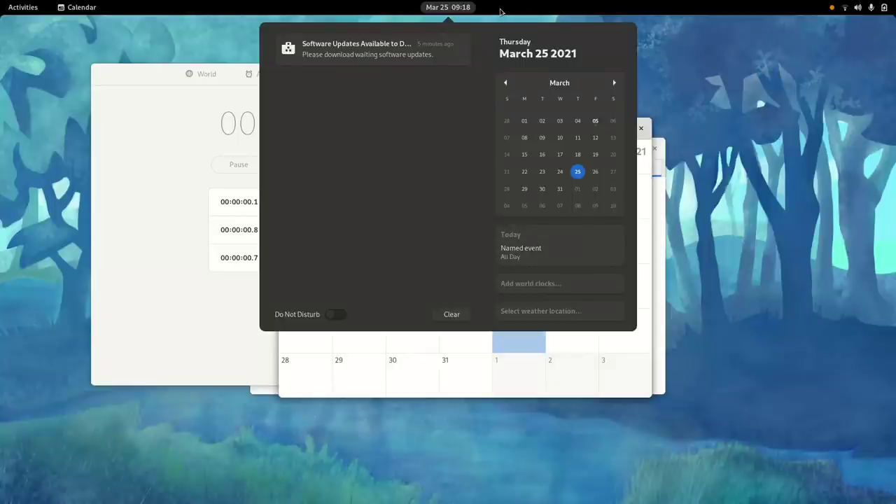
Close the date panel, search the overview for 'the' and browse the results before dismissing it
{"action": "left_click", "coordinate": [453, 9]}
{"action": "key", "text": "super"}
{"action": "type", "text": "the"}
{"action": "scroll", "coordinate": [228, 255], "scroll_direction": "down", "scroll_amount": 2}
{"action": "scroll", "coordinate": [229, 254], "scroll_direction": "up", "scroll_amount": 2}
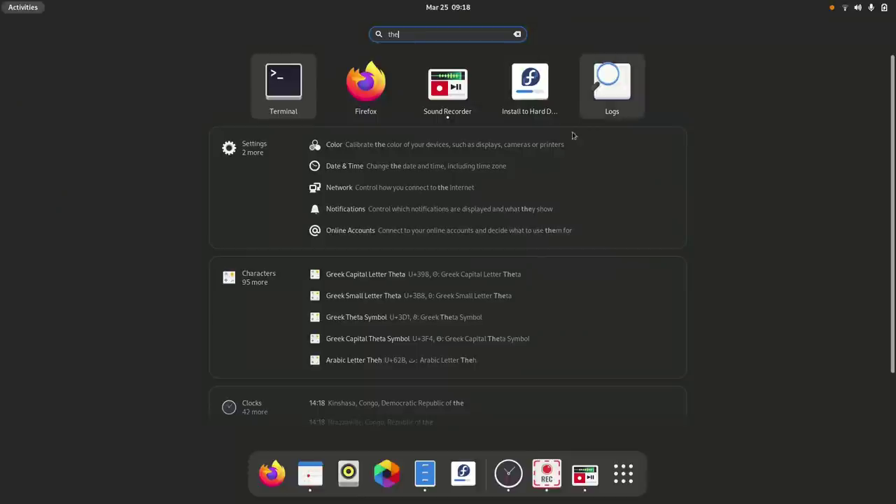
{"action": "scroll", "coordinate": [511, 160], "scroll_direction": "down", "scroll_amount": 2}
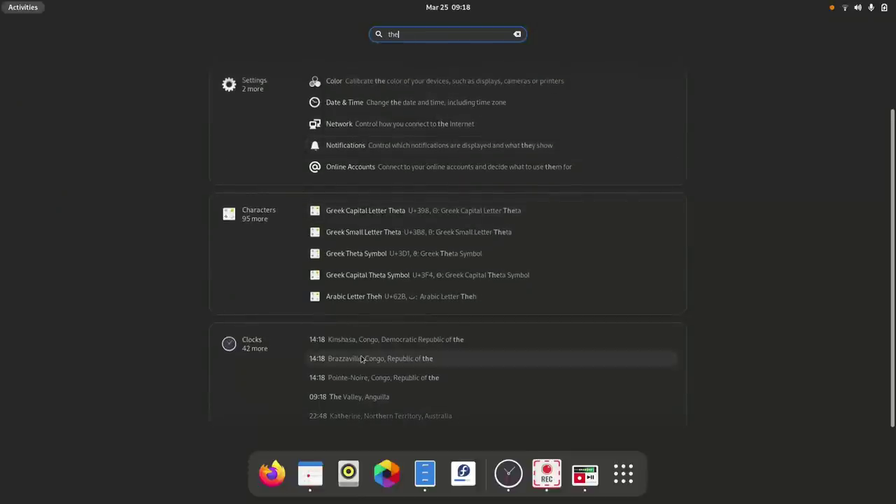
{"action": "scroll", "coordinate": [355, 380], "scroll_direction": "up", "scroll_amount": 2}
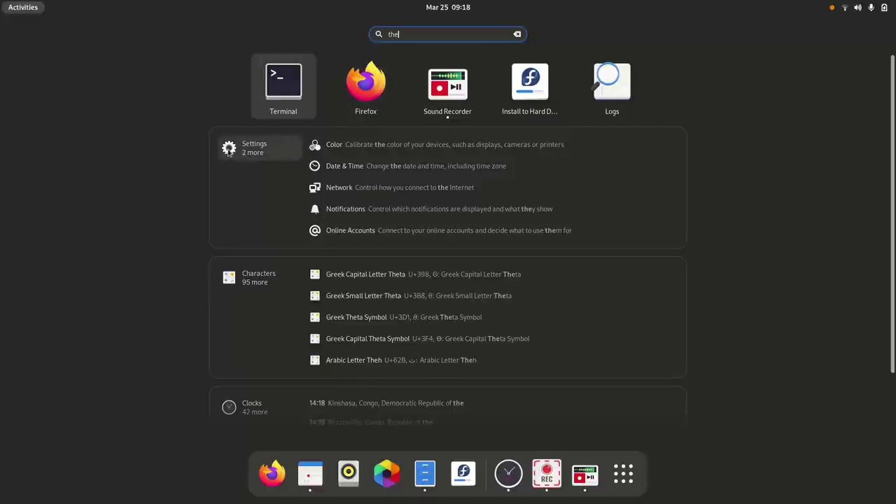
{"action": "scroll", "coordinate": [266, 264], "scroll_direction": "down", "scroll_amount": 2}
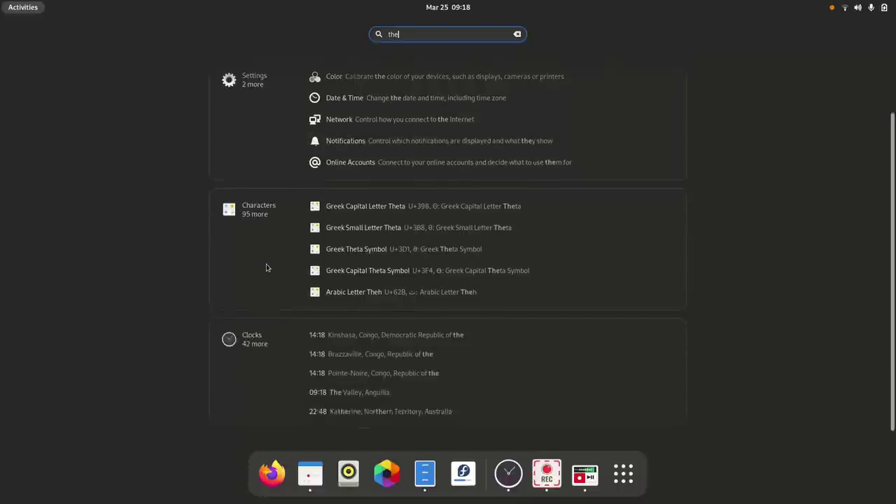
{"action": "scroll", "coordinate": [334, 409], "scroll_direction": "down", "scroll_amount": 1}
{"action": "scroll", "coordinate": [335, 280], "scroll_direction": "up", "scroll_amount": 4}
{"action": "key", "text": "super"}
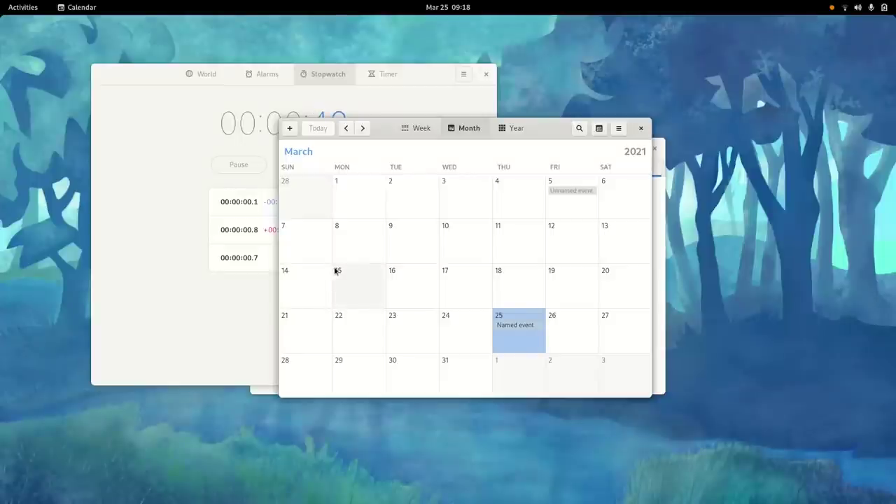
Try an overview search for 'k' and cancel it without launching anything
{"action": "key", "text": "super"}
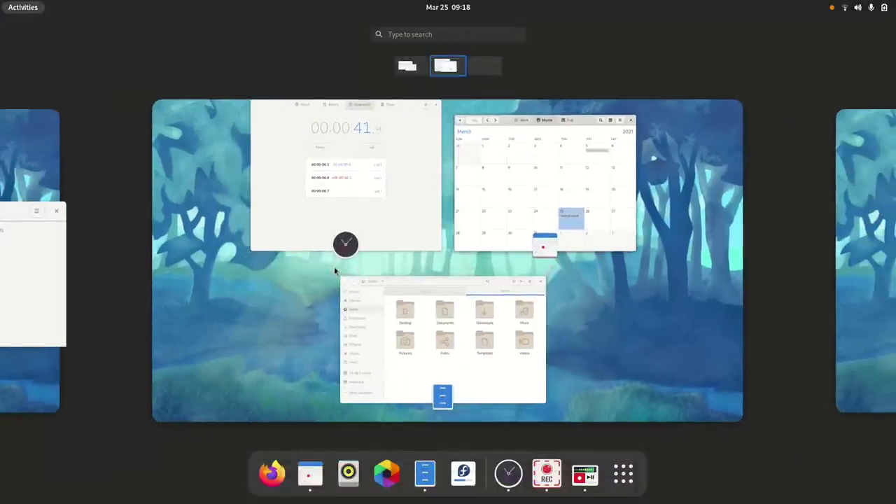
{"action": "type", "text": "k"}
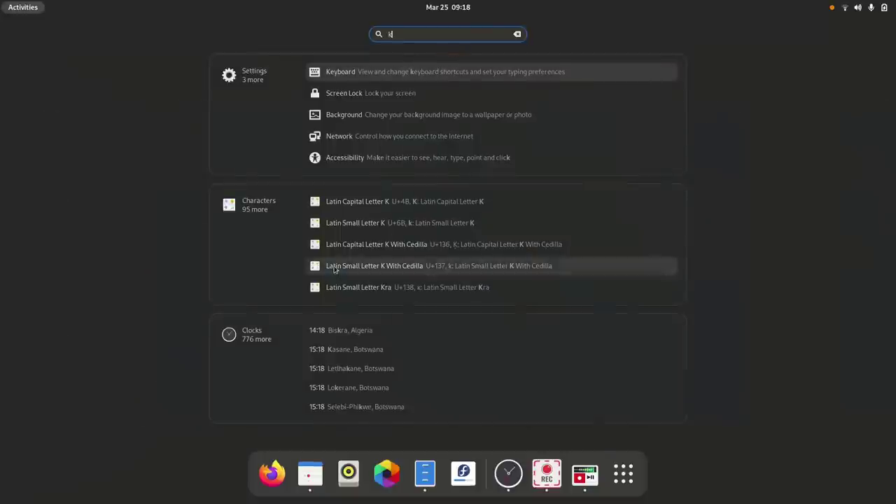
{"action": "key", "text": "super"}
Dismiss the Calendar window menu and show the full application grid from the overview
{"action": "right_click", "coordinate": [558, 136]}
{"action": "left_click", "coordinate": [652, 76]}
{"action": "key", "text": "super"}
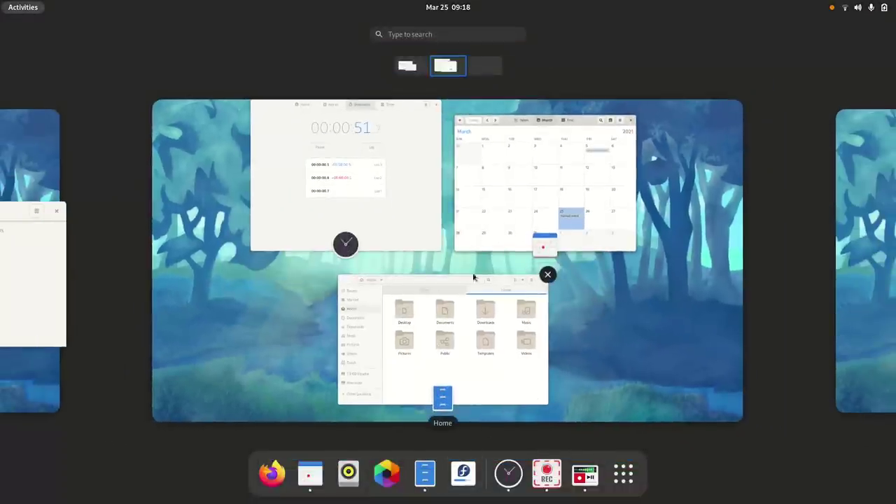
{"action": "left_click", "coordinate": [623, 474]}
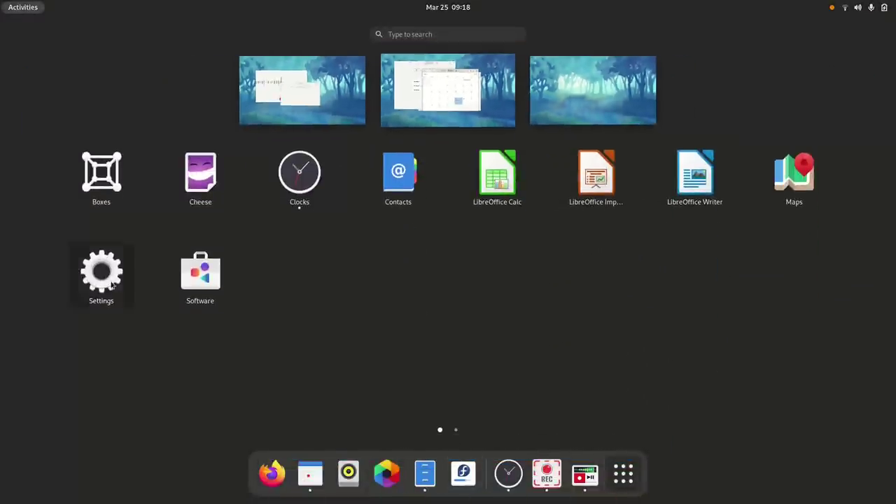
Launch Settings, shift its window right and down, and scroll the sidebar
{"action": "left_click", "coordinate": [106, 277]}
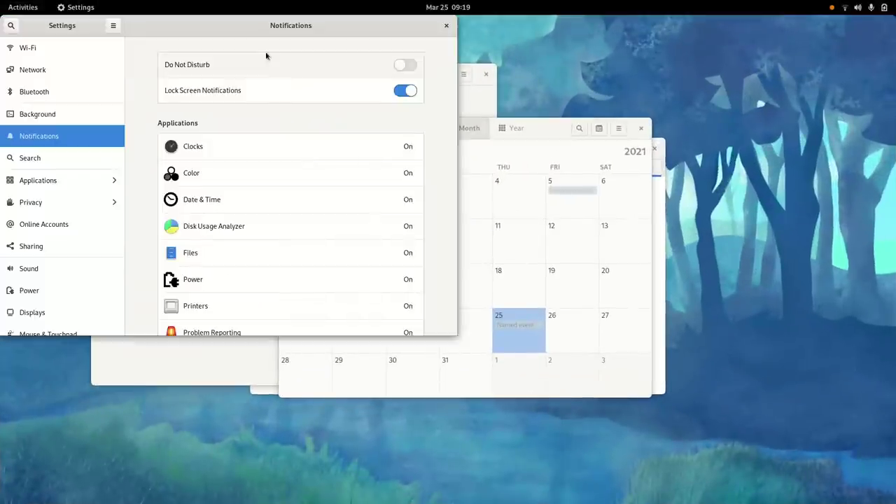
{"action": "left_click_drag", "start_coordinate": [227, 16], "coordinate": [429, 67]}
{"action": "scroll", "coordinate": [253, 164], "scroll_direction": "down", "scroll_amount": 5}
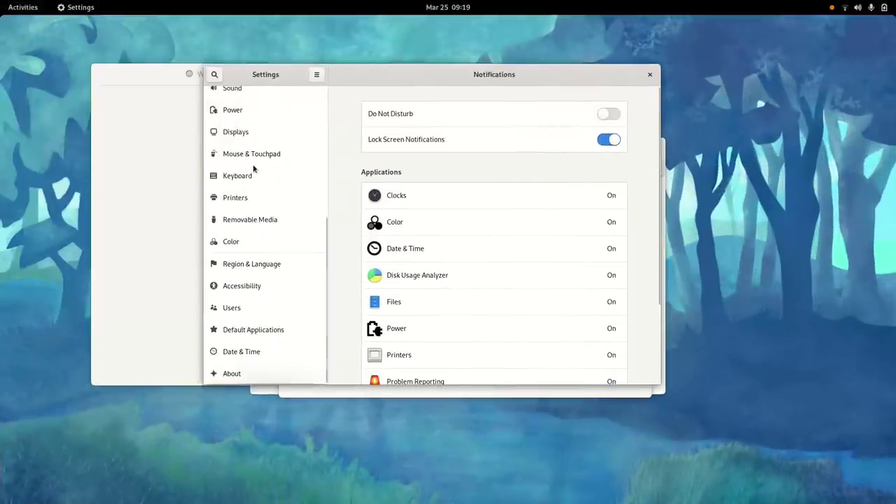
{"action": "scroll", "coordinate": [254, 168], "scroll_direction": "up", "scroll_amount": 5}
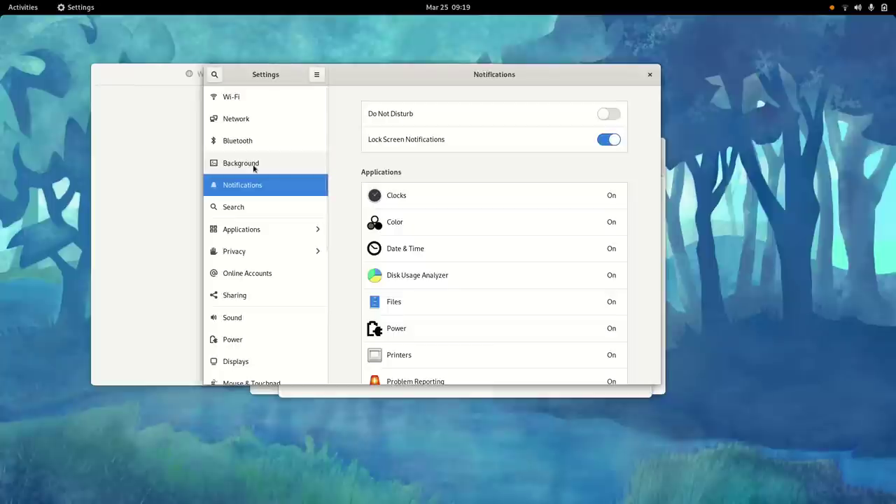
{"action": "scroll", "coordinate": [292, 238], "scroll_direction": "down", "scroll_amount": 5}
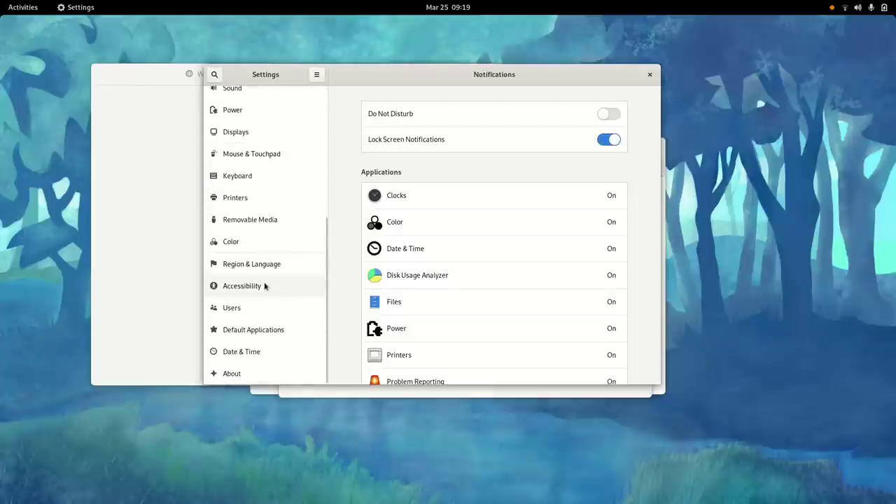
View the Color page with Laptop Screen expanded, then switch to the Wi-Fi page
{"action": "left_click", "coordinate": [252, 242]}
{"action": "left_click", "coordinate": [525, 134]}
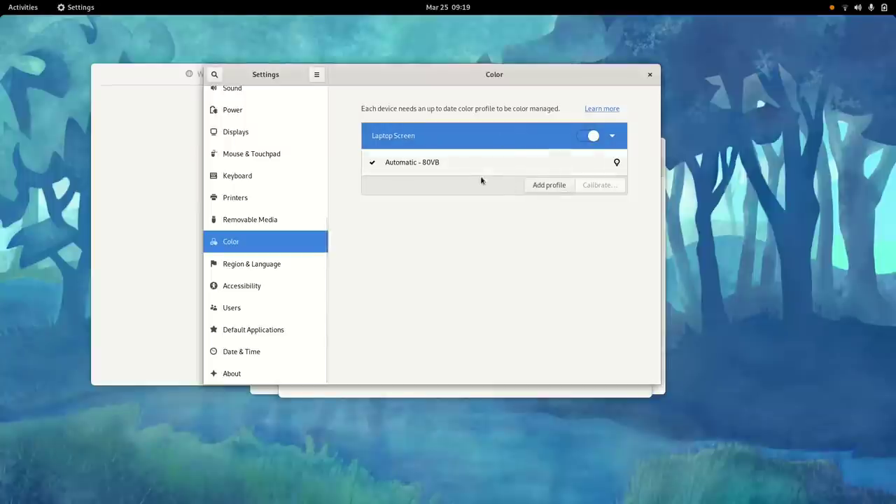
{"action": "scroll", "coordinate": [286, 229], "scroll_direction": "up", "scroll_amount": 8}
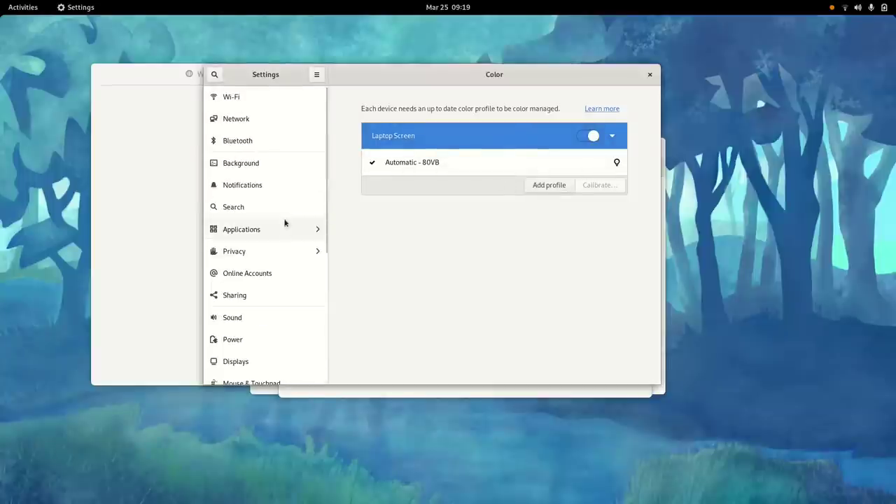
{"action": "left_click", "coordinate": [251, 105]}
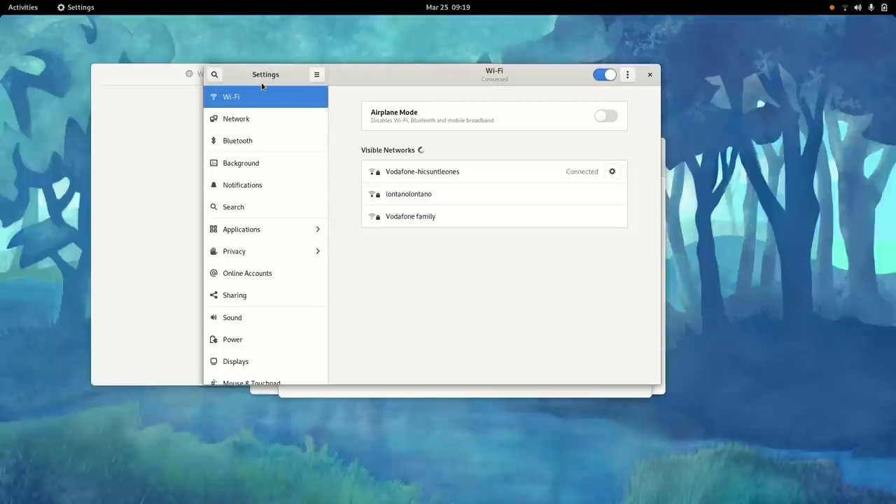
Browse the Mouse & Touchpad, Keyboard and Printers pages in Settings
{"action": "scroll", "coordinate": [278, 166], "scroll_direction": "down", "scroll_amount": 5}
{"action": "left_click", "coordinate": [274, 150]}
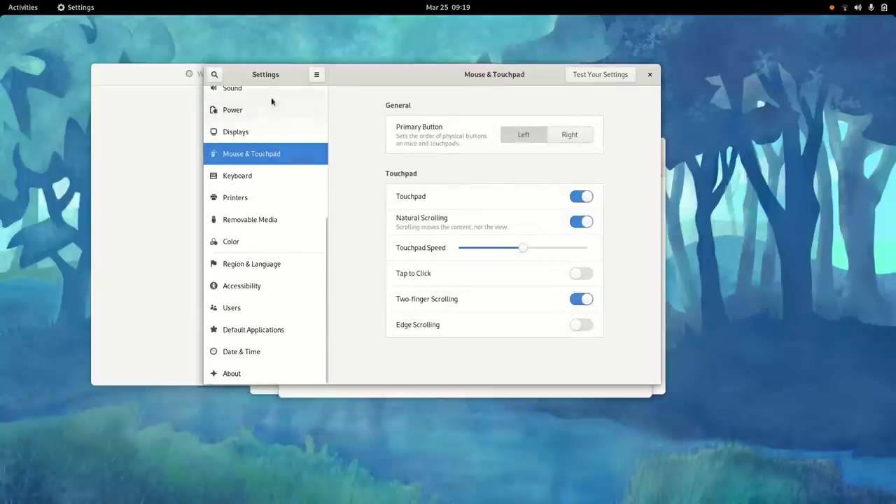
{"action": "left_click", "coordinate": [266, 177]}
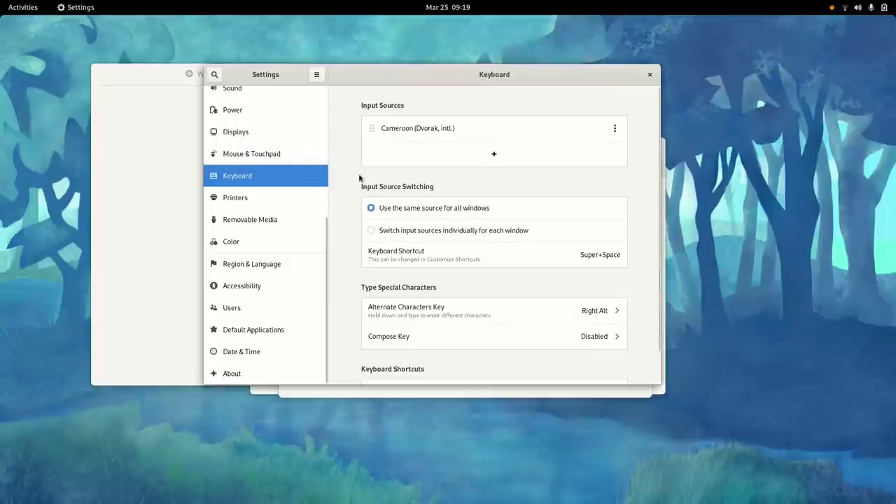
{"action": "scroll", "coordinate": [359, 177], "scroll_direction": "down", "scroll_amount": 1}
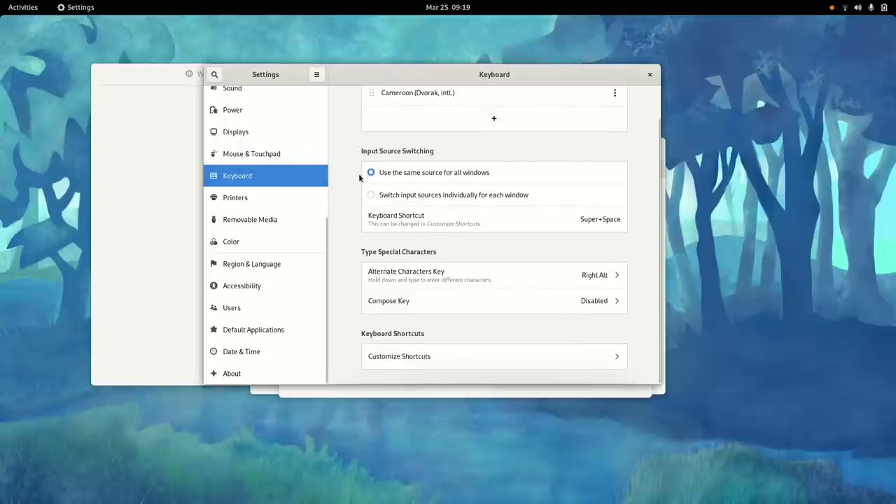
{"action": "left_click", "coordinate": [282, 203]}
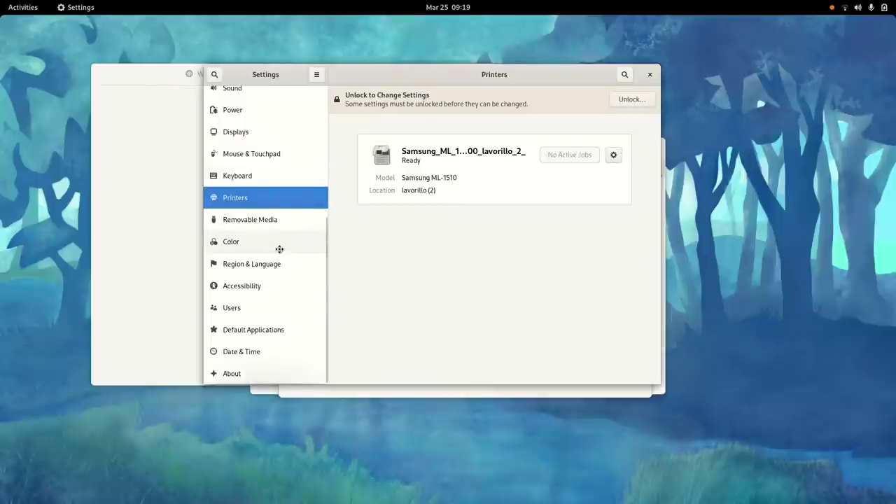
Return to the Wi-Fi page and move the Settings window down and right
{"action": "scroll", "coordinate": [279, 251], "scroll_direction": "up", "scroll_amount": 5}
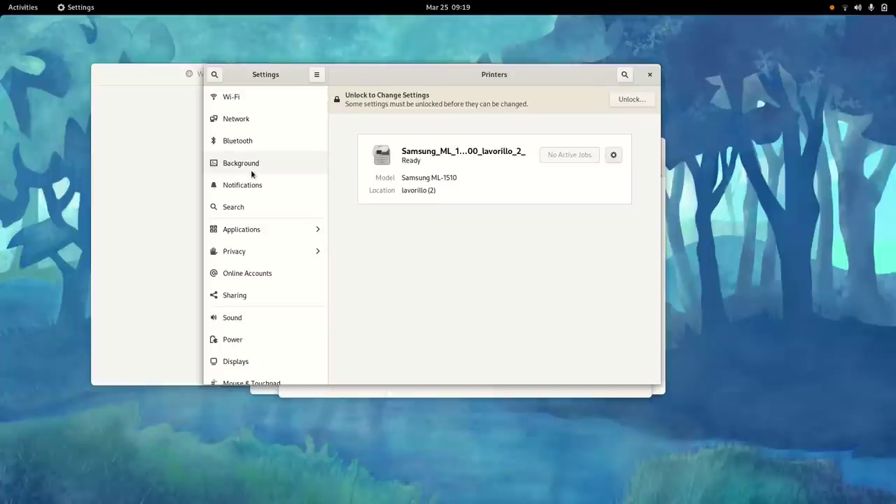
{"action": "left_click", "coordinate": [247, 103]}
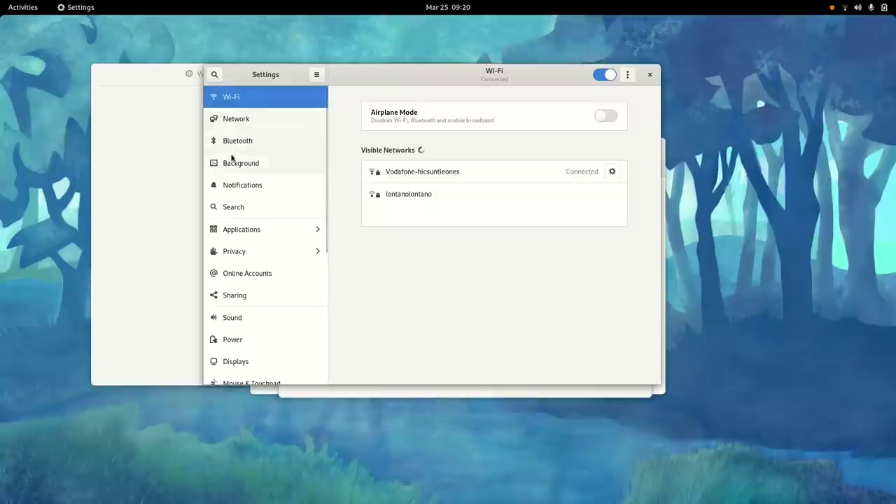
{"action": "scroll", "coordinate": [238, 183], "scroll_direction": "down", "scroll_amount": 5}
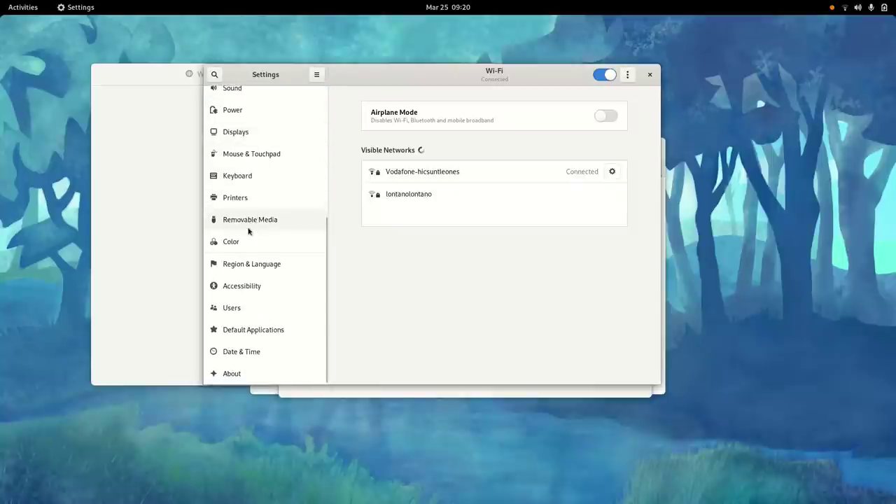
{"action": "scroll", "coordinate": [248, 230], "scroll_direction": "up", "scroll_amount": 5}
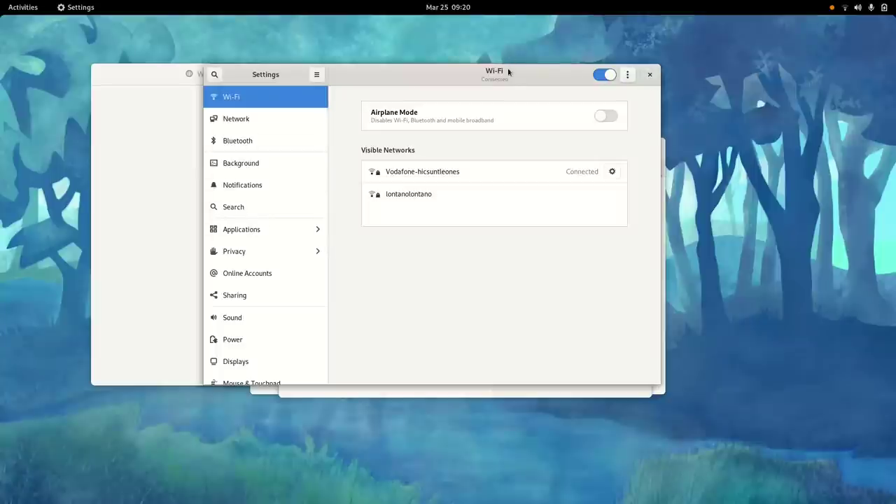
{"action": "left_click_drag", "start_coordinate": [433, 82], "coordinate": [523, 138]}
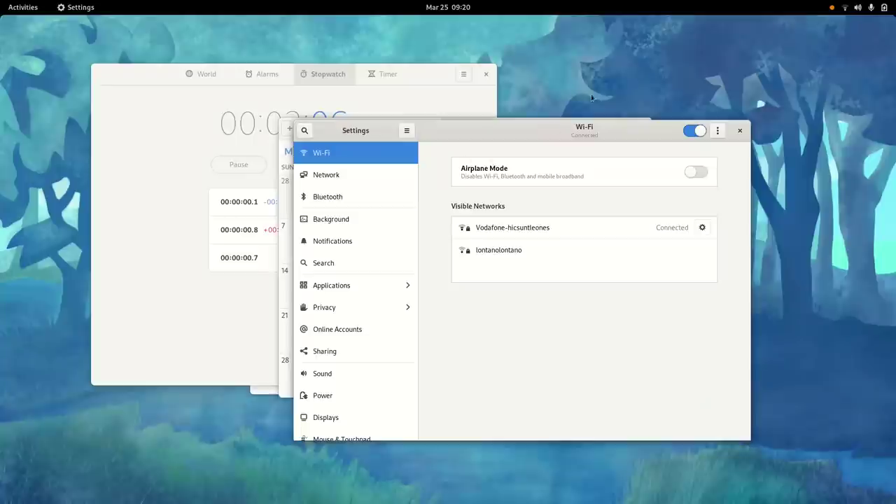
Close Settings, glance at the system menu, overview and app grid, then return to the desktop
{"action": "left_click", "coordinate": [741, 130]}
{"action": "left_click", "coordinate": [858, 7]}
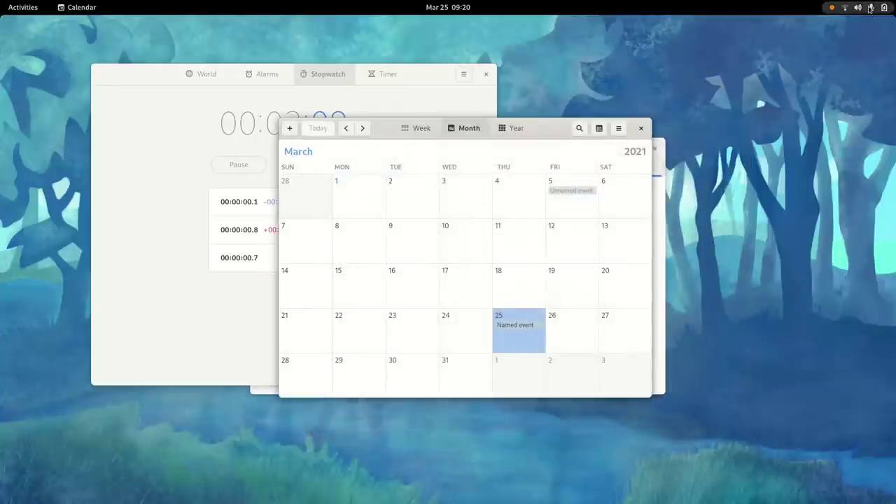
{"action": "left_click", "coordinate": [783, 243]}
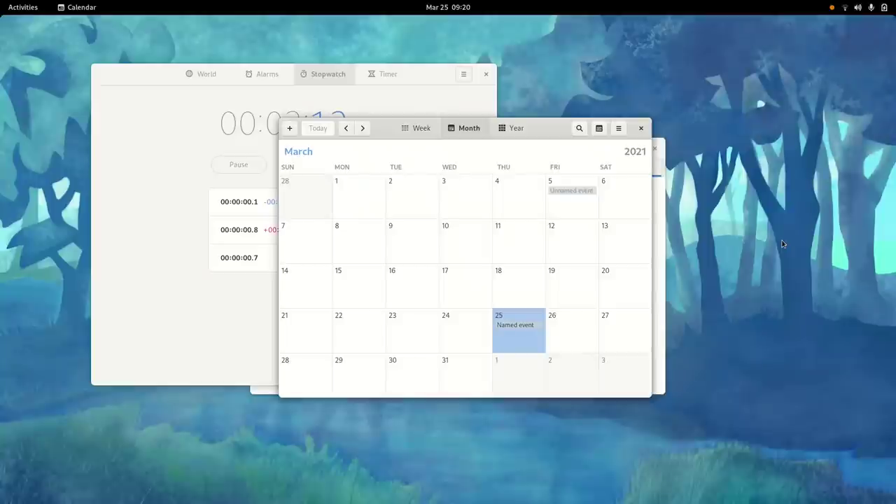
{"action": "key", "text": "super"}
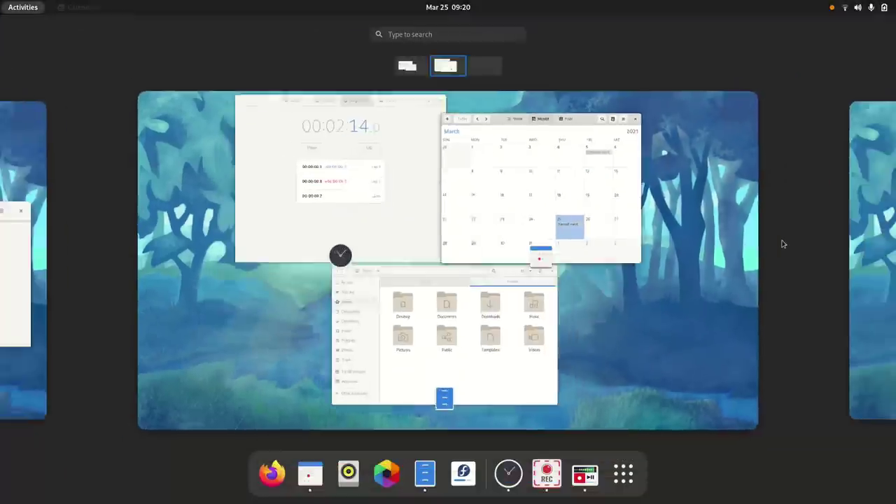
{"action": "key", "text": "super"}
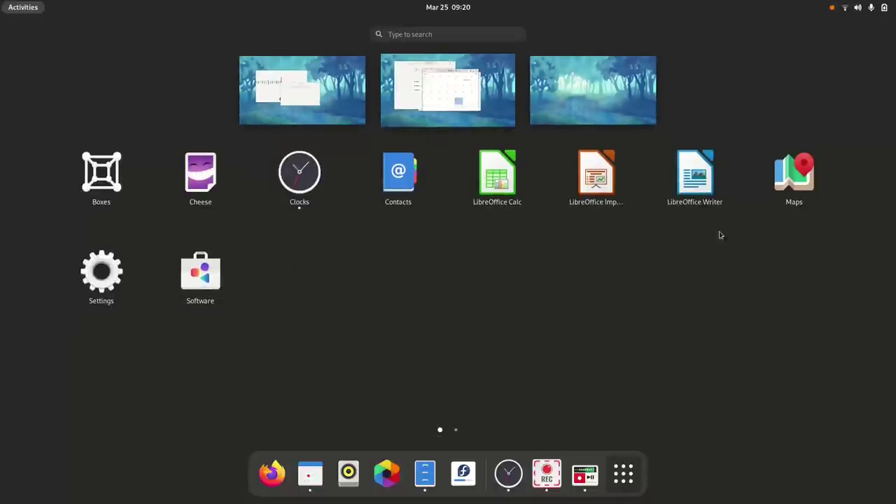
{"action": "key", "text": "super"}
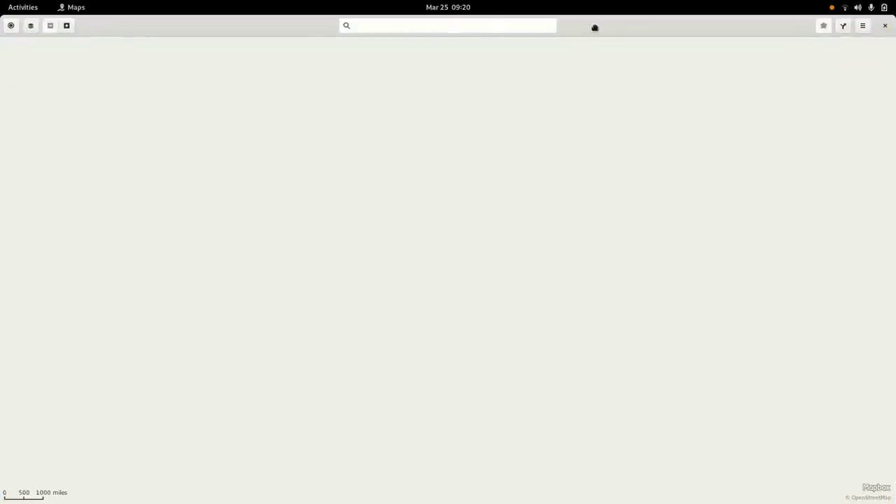
Unmaximize Maps, centre its window, and pan the map toward Europe
{"action": "double_click", "coordinate": [595, 27]}
{"action": "left_click_drag", "start_coordinate": [277, 29], "coordinate": [540, 129]}
{"action": "left_click_drag", "start_coordinate": [448, 189], "coordinate": [462, 252]}
{"action": "left_click_drag", "start_coordinate": [446, 200], "coordinate": [444, 218]}
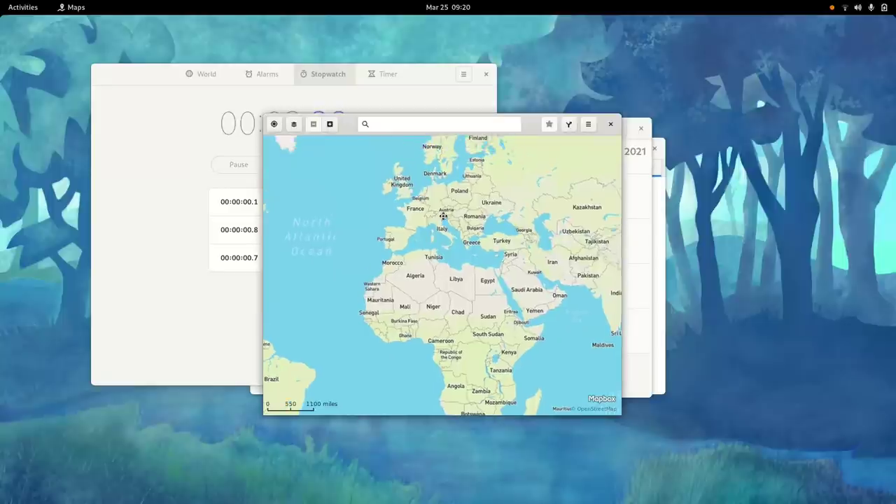
Zoom and pan the map until a coastline shows at a 200-mile scale
{"action": "scroll", "coordinate": [443, 217], "scroll_direction": "up", "scroll_amount": 9}
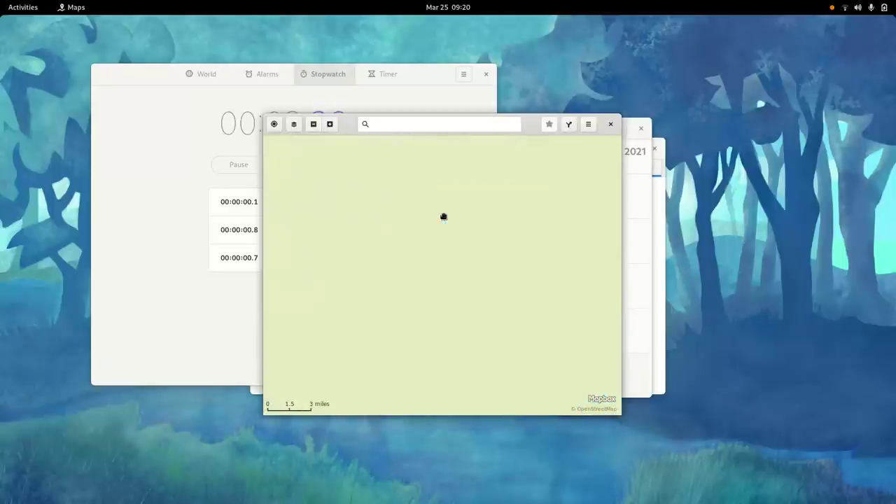
{"action": "scroll", "coordinate": [462, 271], "scroll_direction": "down", "scroll_amount": 3}
{"action": "scroll", "coordinate": [461, 273], "scroll_direction": "up", "scroll_amount": 1}
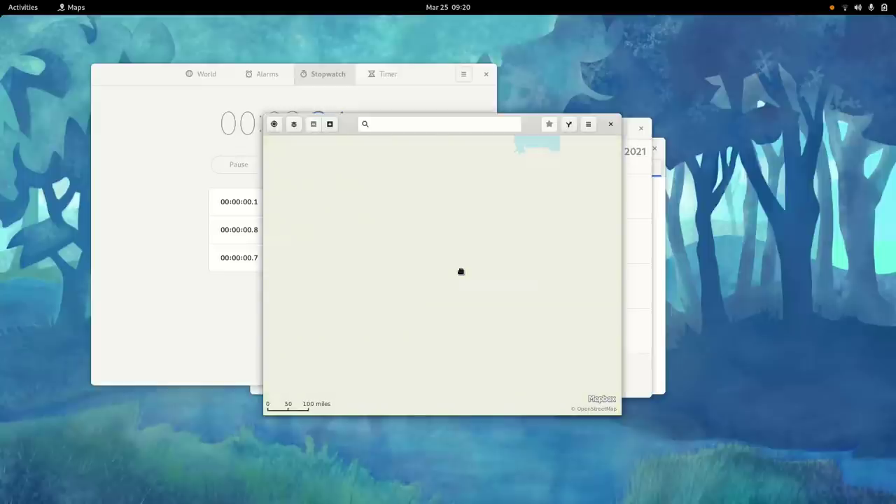
{"action": "scroll", "coordinate": [460, 272], "scroll_direction": "up", "scroll_amount": 10}
{"action": "scroll", "coordinate": [461, 272], "scroll_direction": "down", "scroll_amount": 10}
{"action": "left_click_drag", "start_coordinate": [518, 212], "coordinate": [475, 276]}
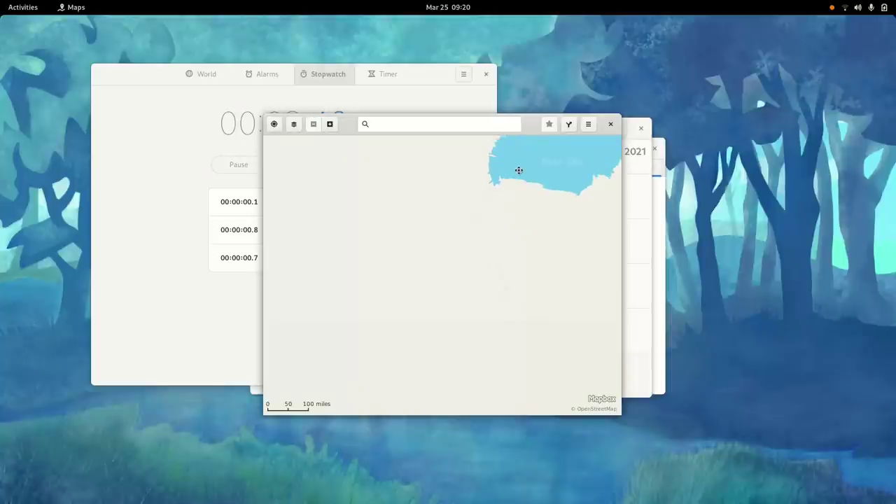
{"action": "scroll", "coordinate": [537, 135], "scroll_direction": "down", "scroll_amount": 1}
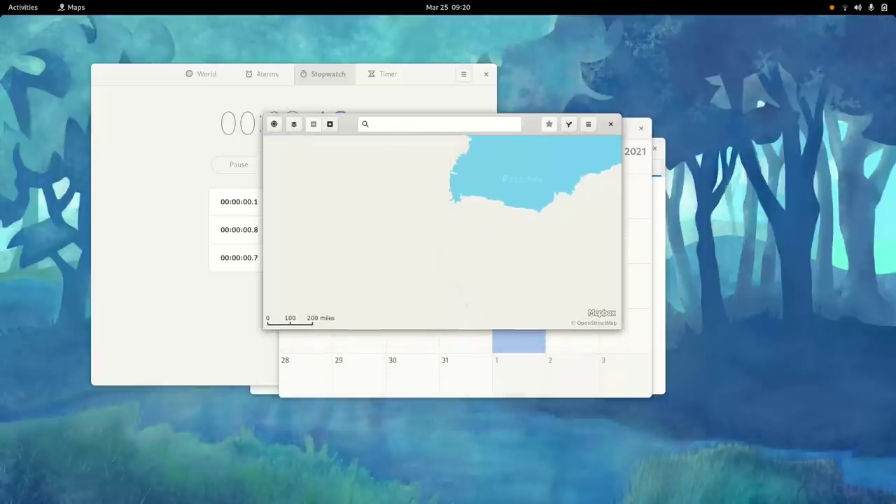
{"action": "key", "text": "super"}
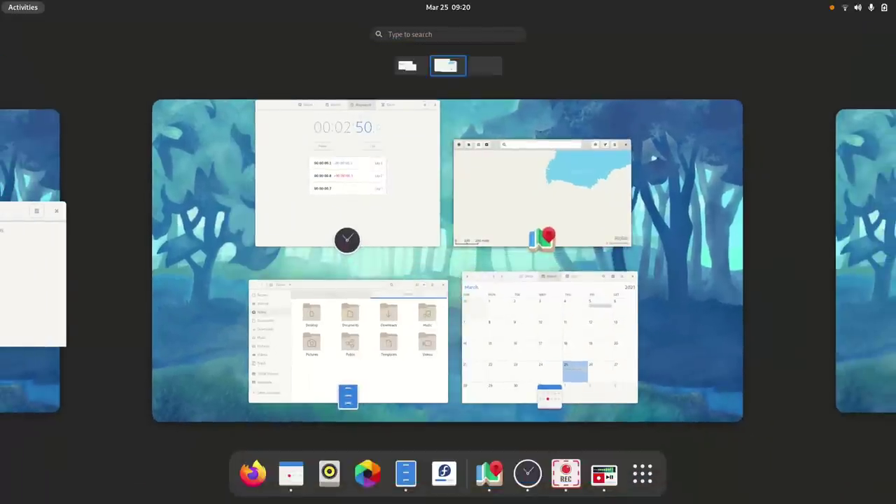
Switch to the workspace holding Clocks, Maps and Files
{"action": "scroll", "coordinate": [448, 260], "scroll_direction": "right", "scroll_amount": 5}
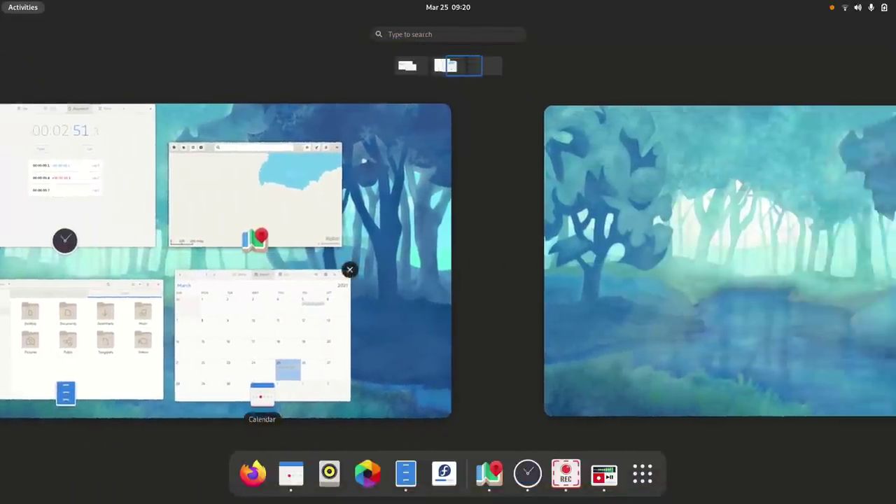
{"action": "key", "text": "super"}
{"action": "scroll", "coordinate": [448, 259], "scroll_direction": "left", "scroll_amount": 3}
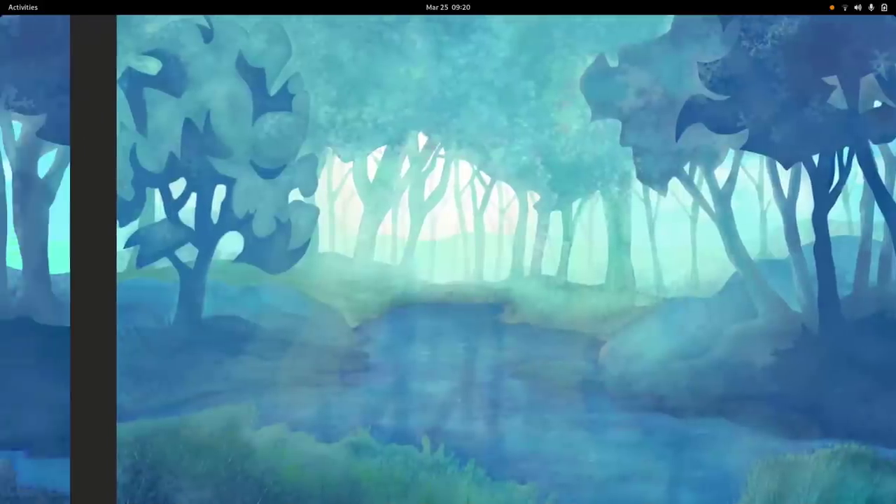
{"action": "scroll", "coordinate": [448, 259], "scroll_direction": "left", "scroll_amount": 3}
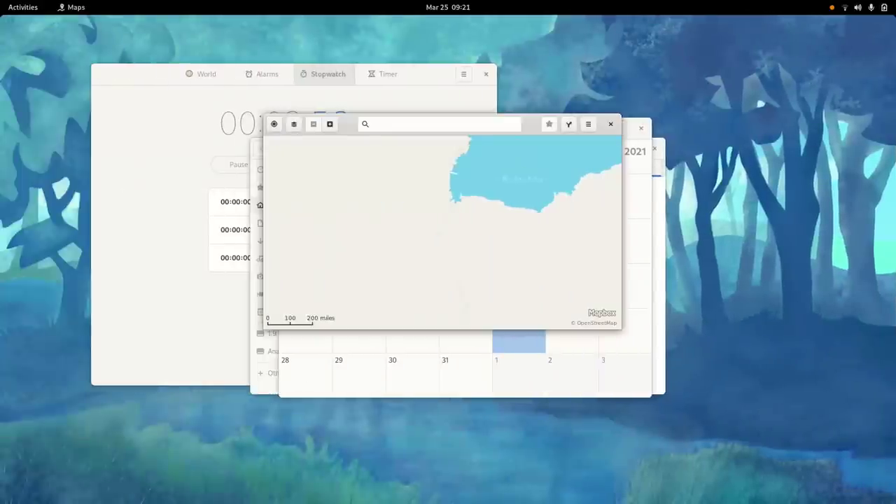
{"action": "scroll", "coordinate": [448, 259], "scroll_direction": "left", "scroll_amount": 1}
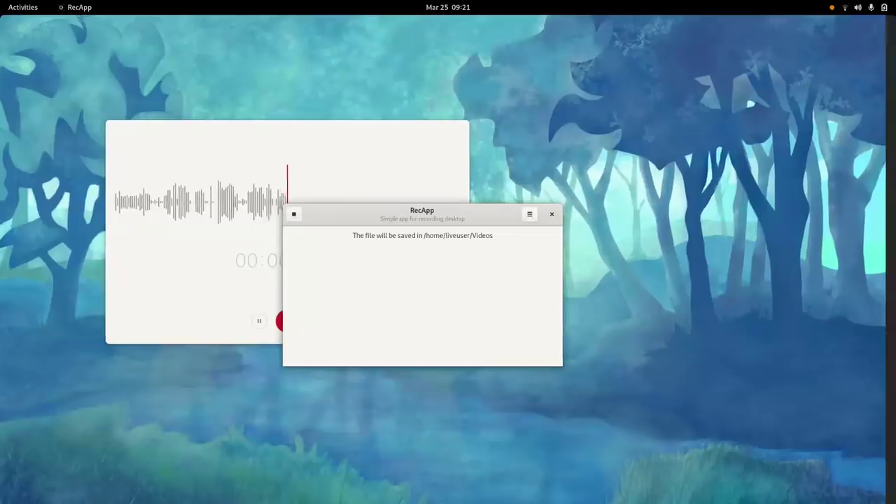
{"action": "key", "text": "super+Page_Down"}
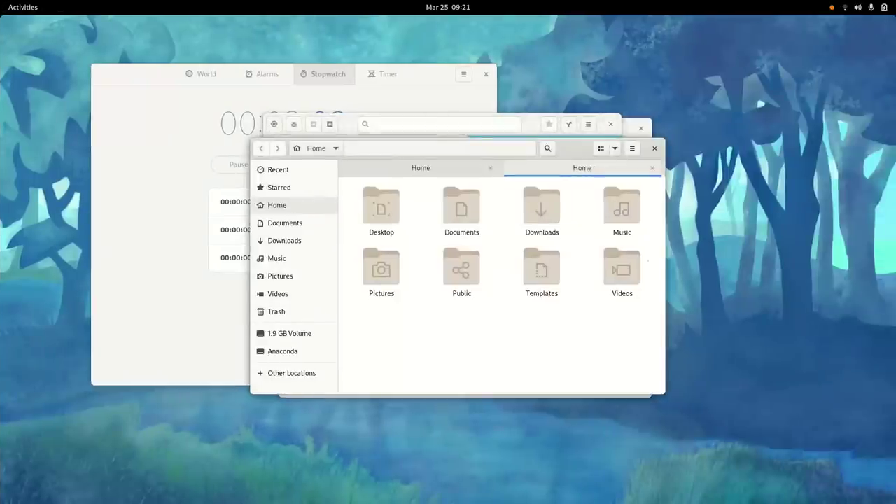
Select the Videos folder in Files, then show the application grid
{"action": "left_click", "coordinate": [622, 273]}
{"action": "key", "text": "super"}
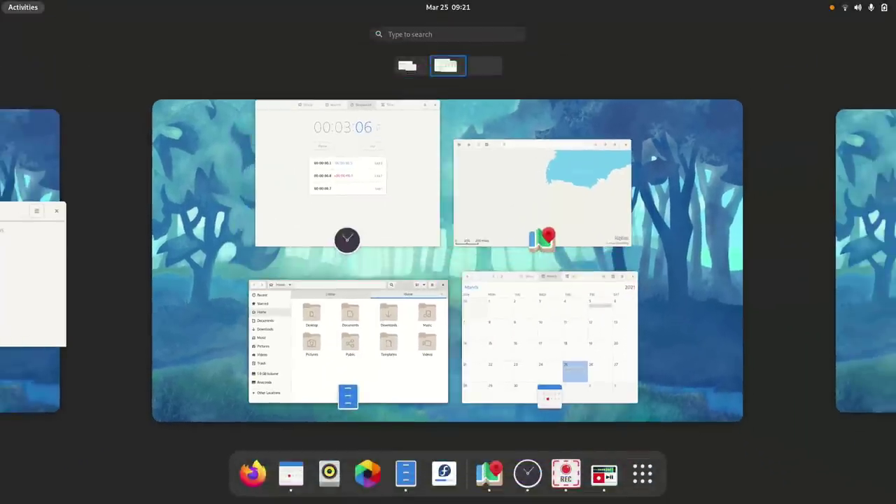
{"action": "key", "text": "super"}
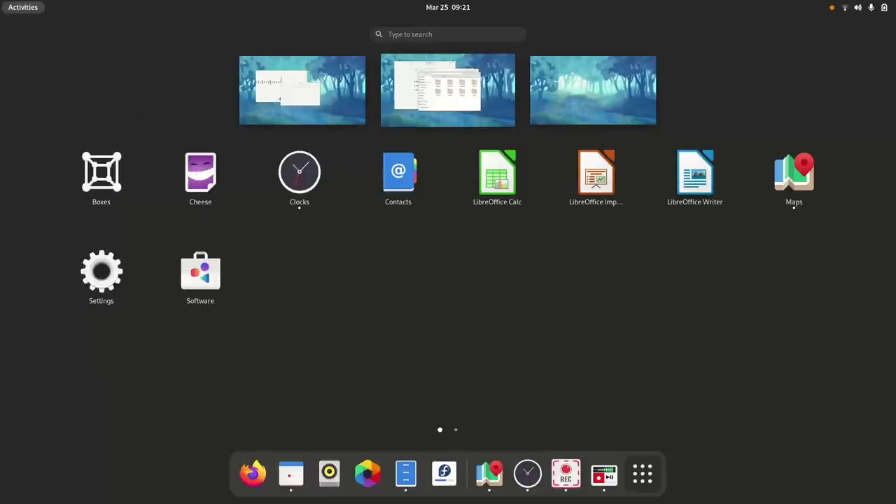
Group Contacts with LibreOffice Impress, Calc and Maps in a new app-grid folder
{"action": "left_click_drag", "start_coordinate": [596, 175], "coordinate": [398, 175]}
{"action": "left_click_drag", "start_coordinate": [498, 175], "coordinate": [399, 175]}
{"action": "left_click_drag", "start_coordinate": [497, 175], "coordinate": [399, 175]}
Rename the folder to 'Stuff' and go back to the window overview
{"action": "left_click", "coordinate": [398, 175]}
{"action": "left_click", "coordinate": [561, 136]}
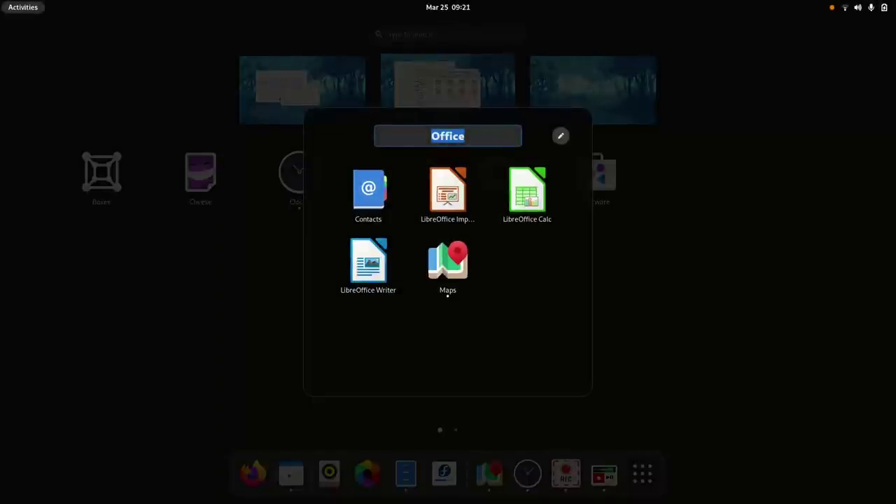
{"action": "type", "text": "Stuff"}
{"action": "key", "text": "Return"}
{"action": "key", "text": "Escape"}
{"action": "key", "text": "super"}
{"action": "key", "text": "super"}
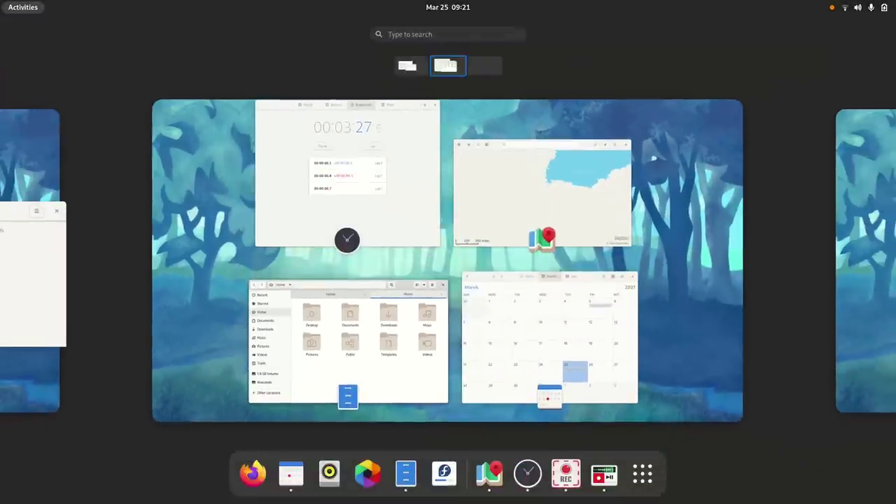
{"action": "key", "text": "super"}
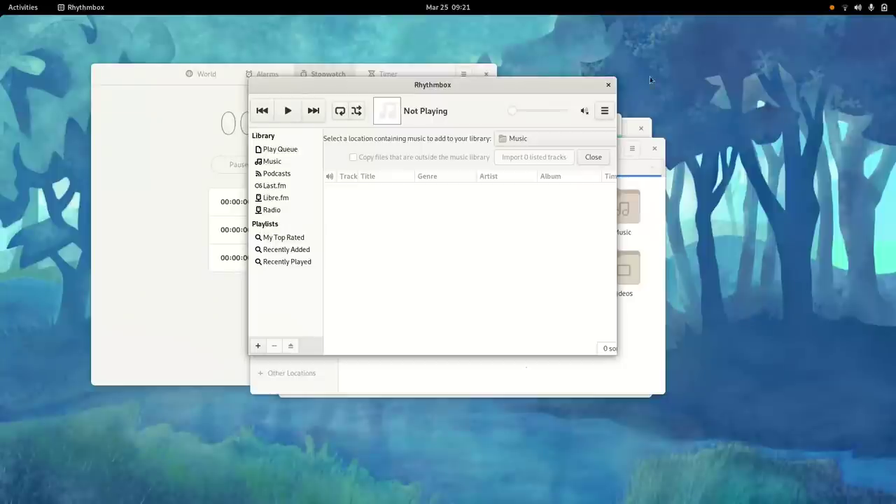
Raise Clocks and Files in turn, close Rhythmbox, and show the application grid
{"action": "left_click", "coordinate": [160, 84]}
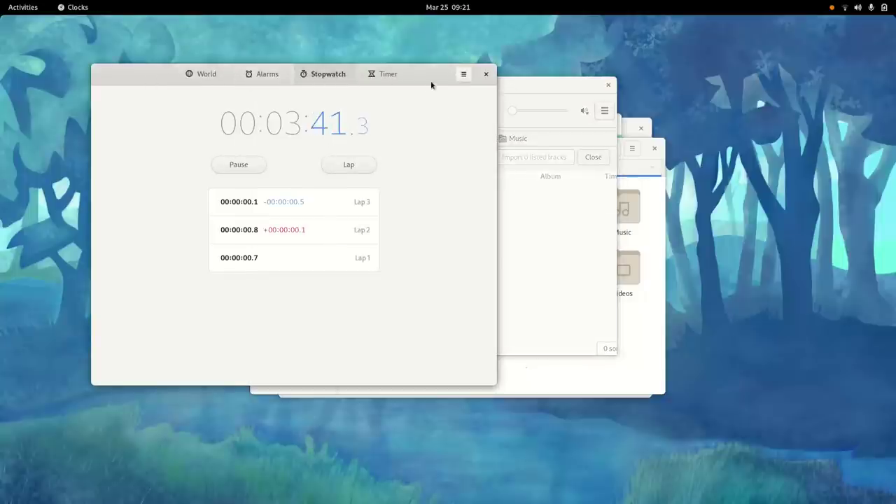
{"action": "left_click", "coordinate": [507, 84]}
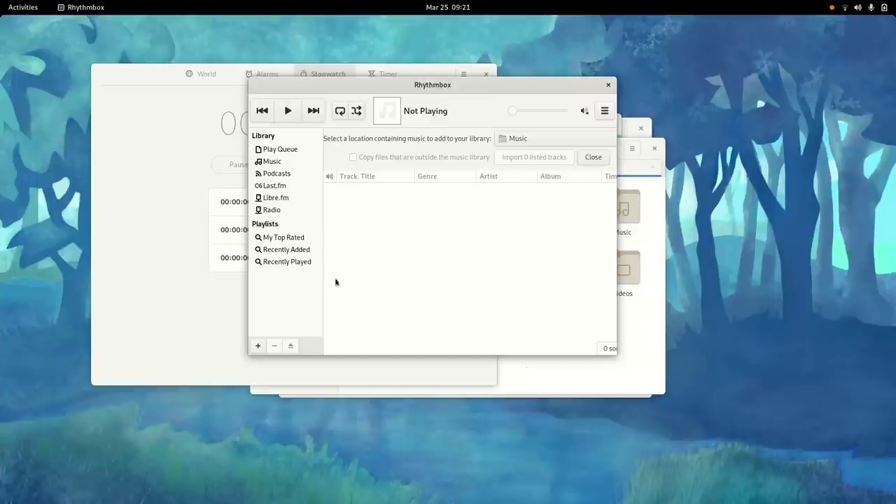
{"action": "left_click", "coordinate": [621, 352]}
{"action": "left_click", "coordinate": [599, 84]}
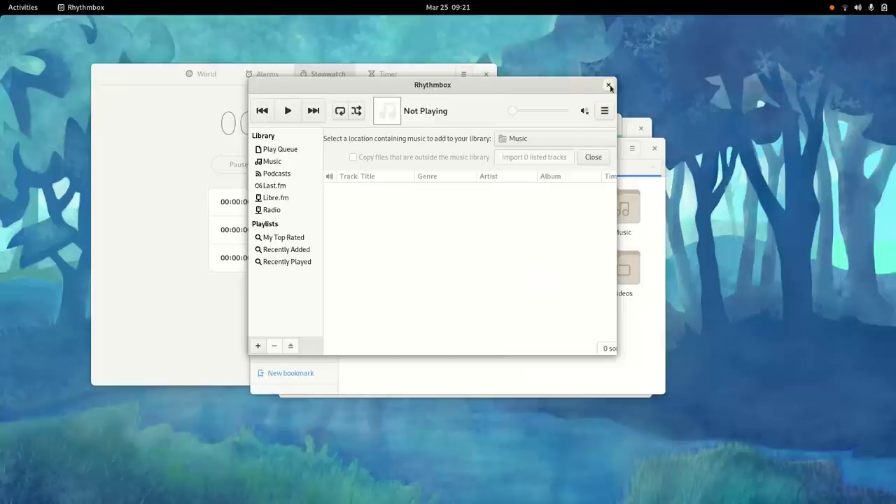
{"action": "left_click", "coordinate": [608, 85]}
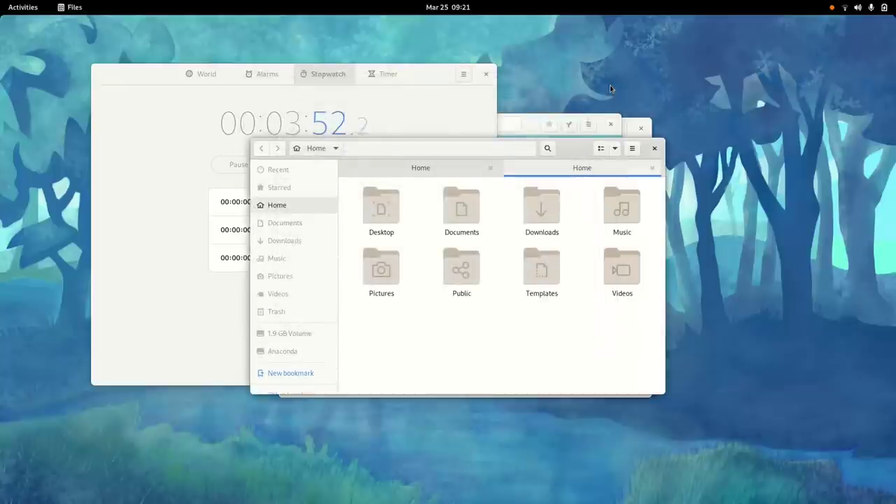
{"action": "key", "text": "super"}
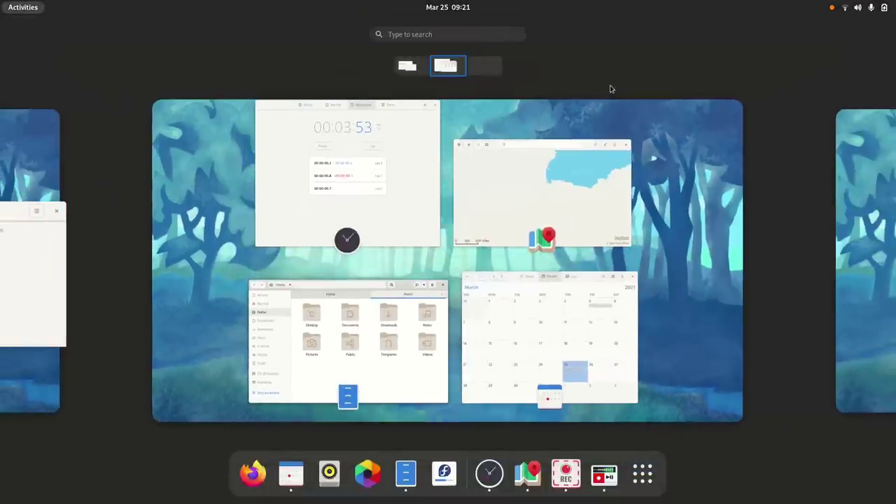
{"action": "key", "text": "super"}
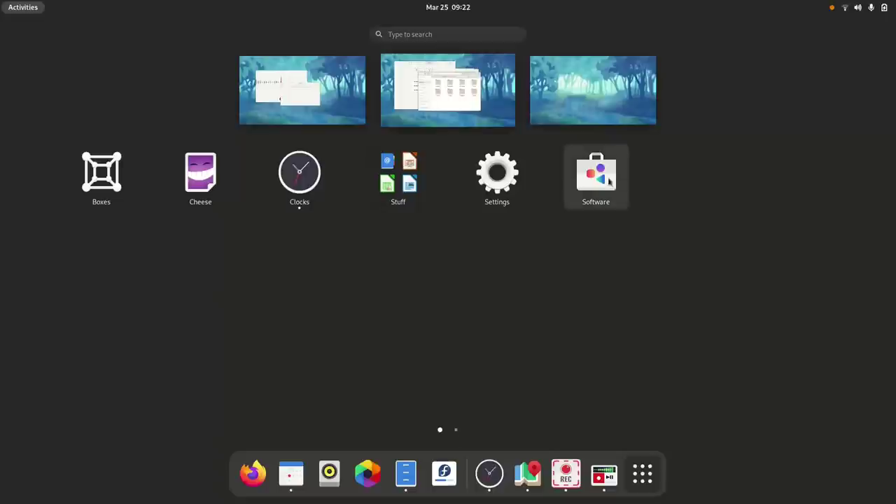
Launch Software and dismiss its welcome and third-party repositories notices
{"action": "left_click", "coordinate": [597, 184]}
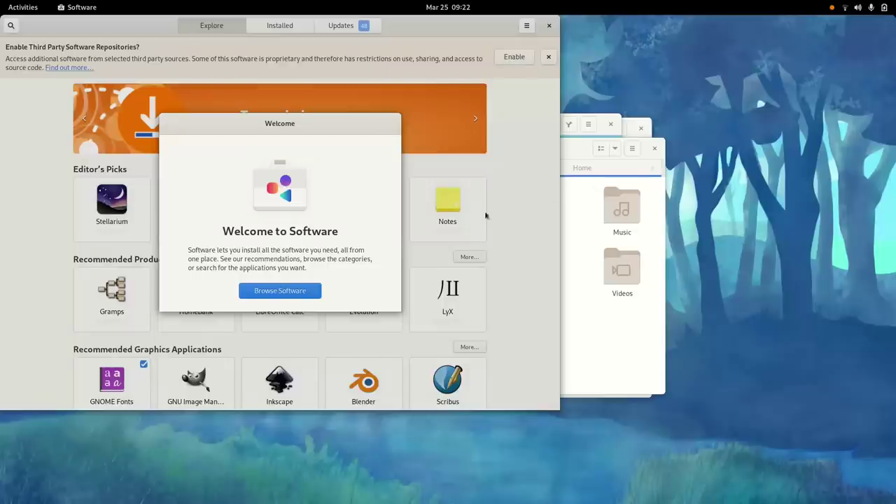
{"action": "left_click", "coordinate": [281, 295]}
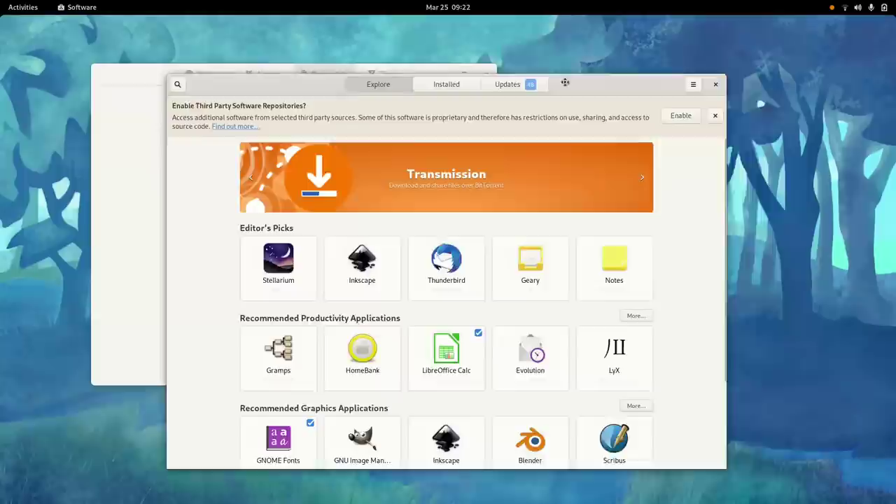
{"action": "left_click", "coordinate": [745, 124]}
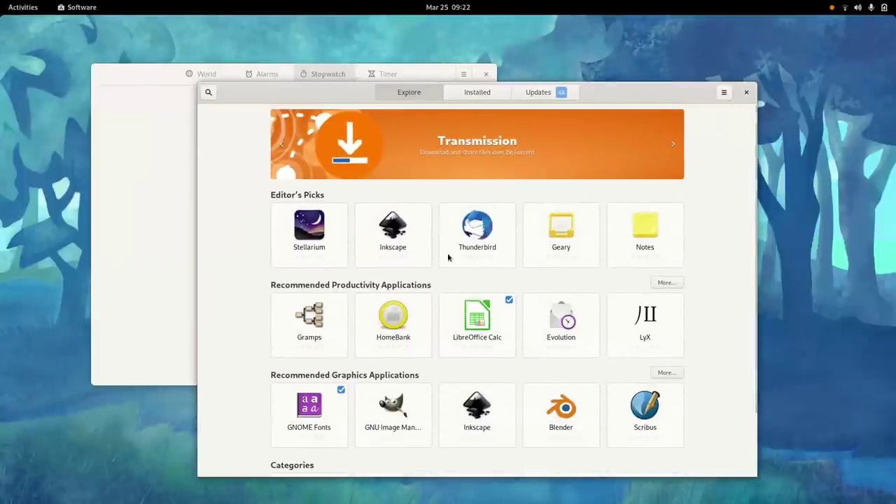
{"action": "scroll", "coordinate": [448, 258], "scroll_direction": "down", "scroll_amount": 2}
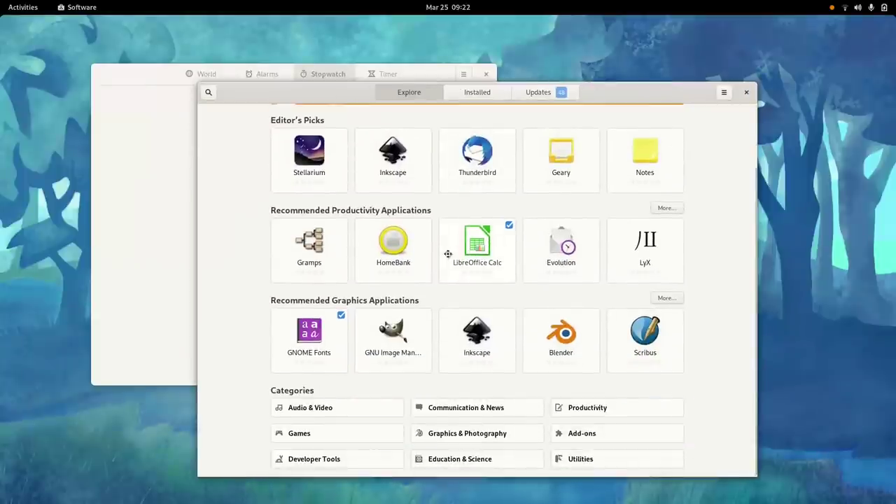
{"action": "scroll", "coordinate": [448, 258], "scroll_direction": "up", "scroll_amount": 2}
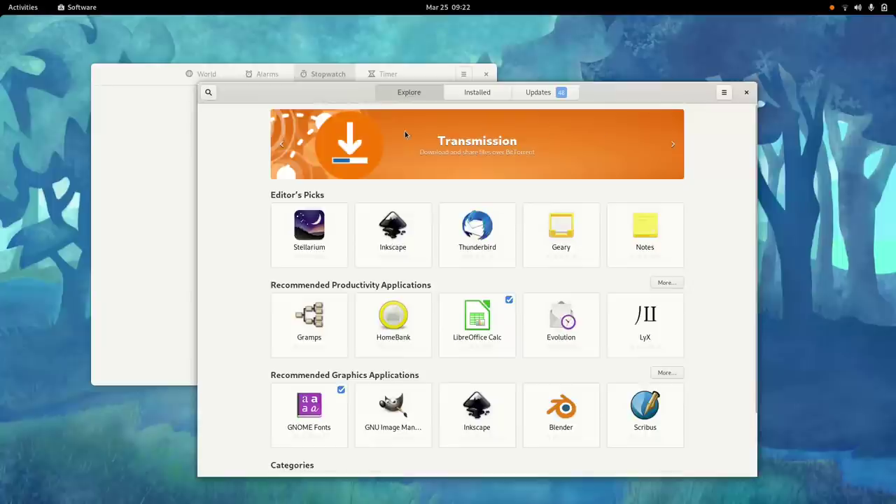
Search for 'dolphin' and open the Dolphin File Manager listing
{"action": "left_click", "coordinate": [214, 94]}
{"action": "type", "text": "dolphin"}
{"action": "left_click", "coordinate": [399, 210]}
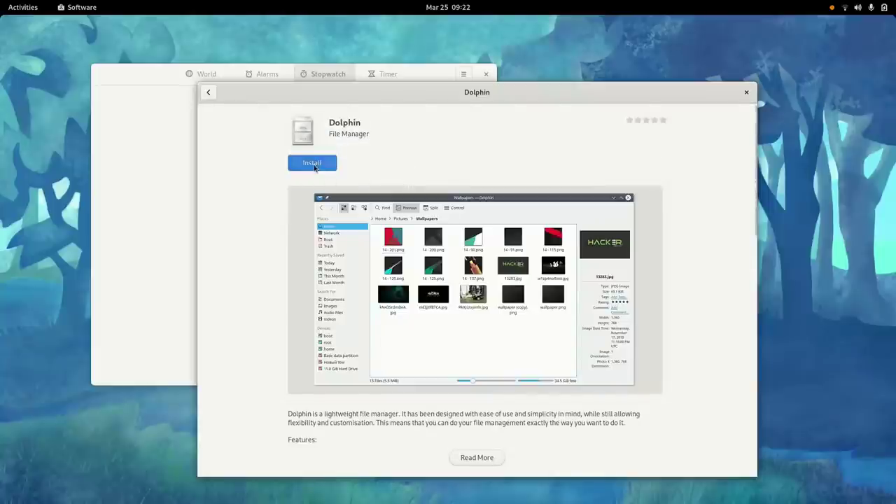
Start installing Dolphin, briefly checking the overview and the neighbouring workspace
{"action": "left_click", "coordinate": [315, 168]}
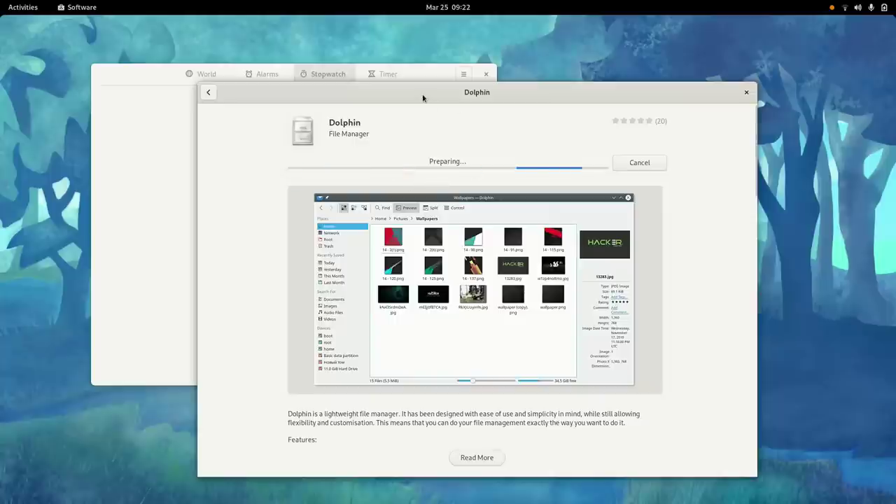
{"action": "key", "text": "super"}
{"action": "key", "text": "super"}
{"action": "key", "text": "super+Page_Up"}
{"action": "key", "text": "super+Page_Down"}
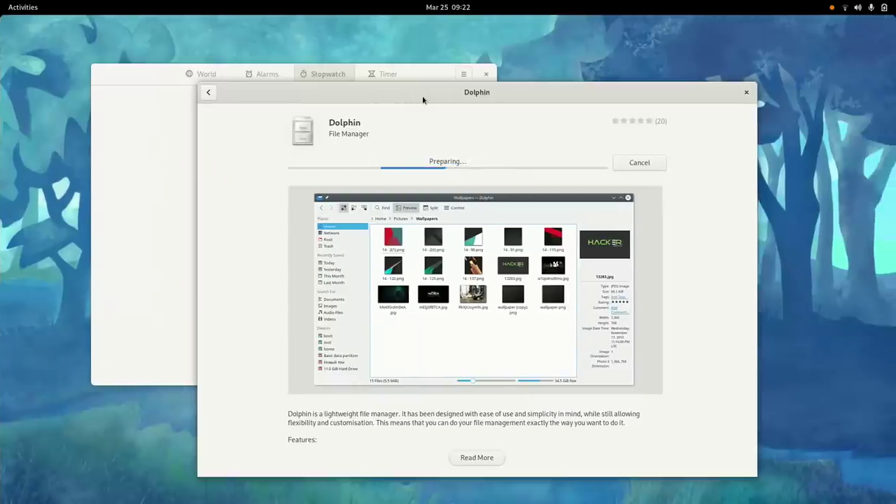
Toggle the Activities overview and end on the application grid
{"action": "key", "text": "super"}
{"action": "key", "text": "super"}
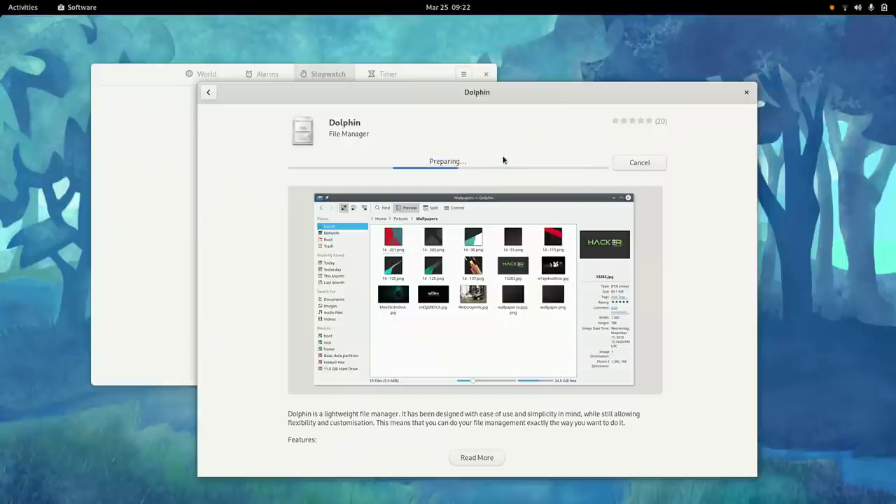
{"action": "key", "text": "super"}
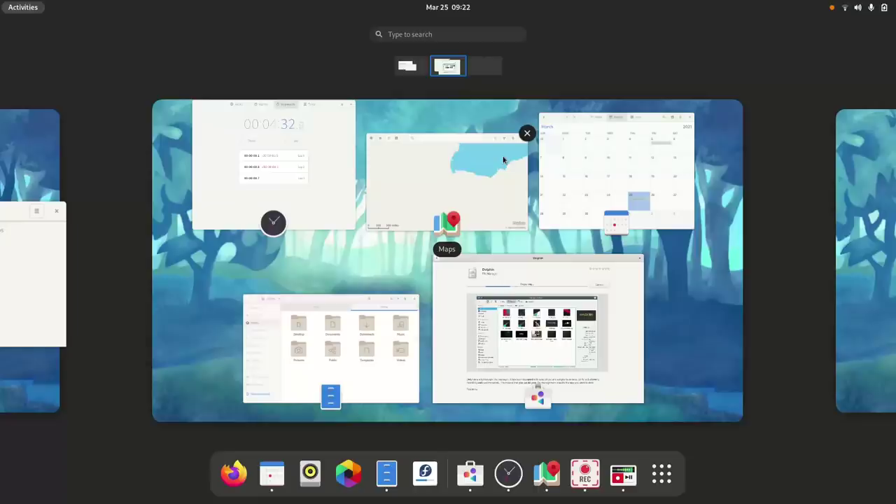
{"action": "key", "text": "super"}
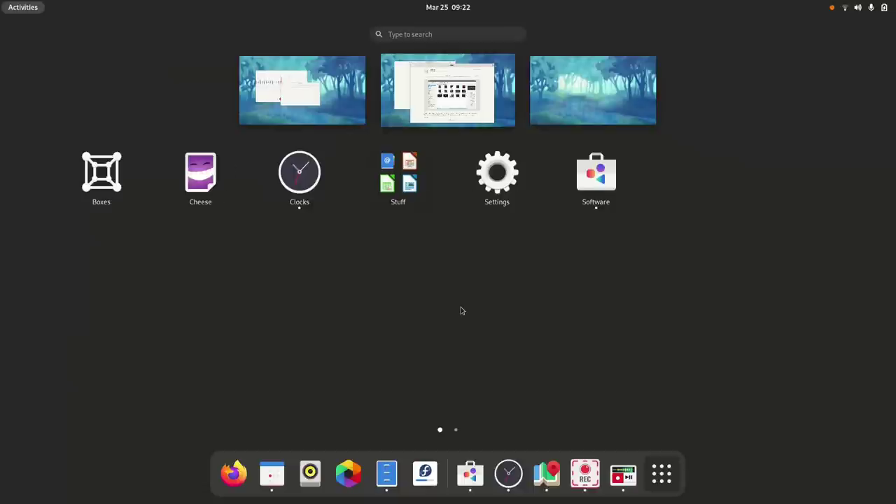
Launch Tour from the app grid's second page and drag it onto a new workspace
{"action": "scroll", "coordinate": [460, 310], "scroll_direction": "down", "scroll_amount": 1}
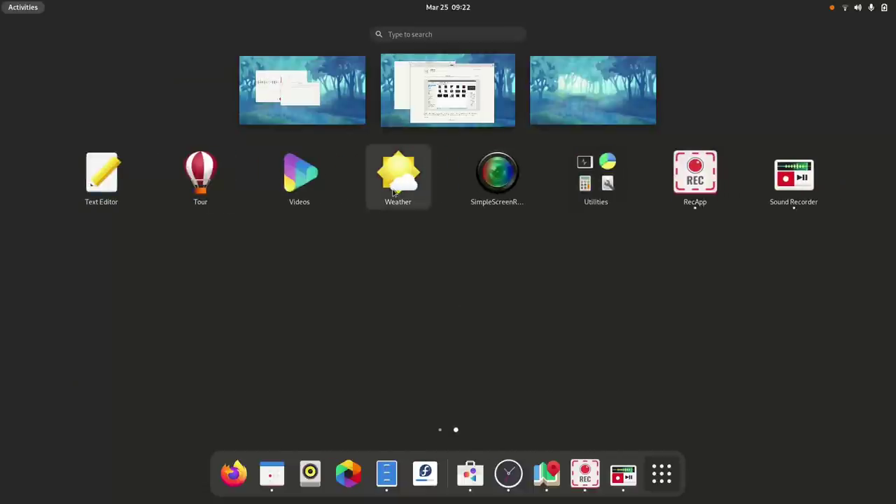
{"action": "left_click", "coordinate": [201, 175]}
{"action": "key", "text": "super"}
{"action": "left_click_drag", "start_coordinate": [250, 166], "coordinate": [857, 236]}
{"action": "left_click", "coordinate": [856, 236]}
{"action": "left_click", "coordinate": [587, 248]}
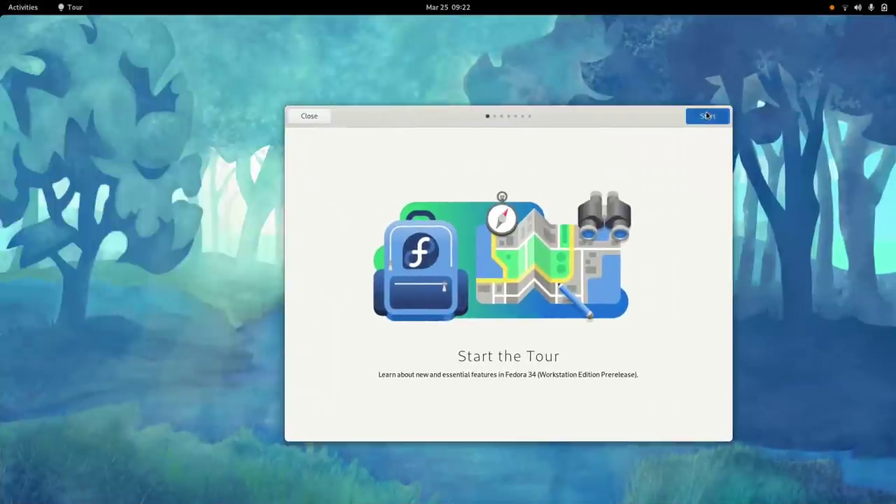
{"action": "left_click", "coordinate": [707, 115]}
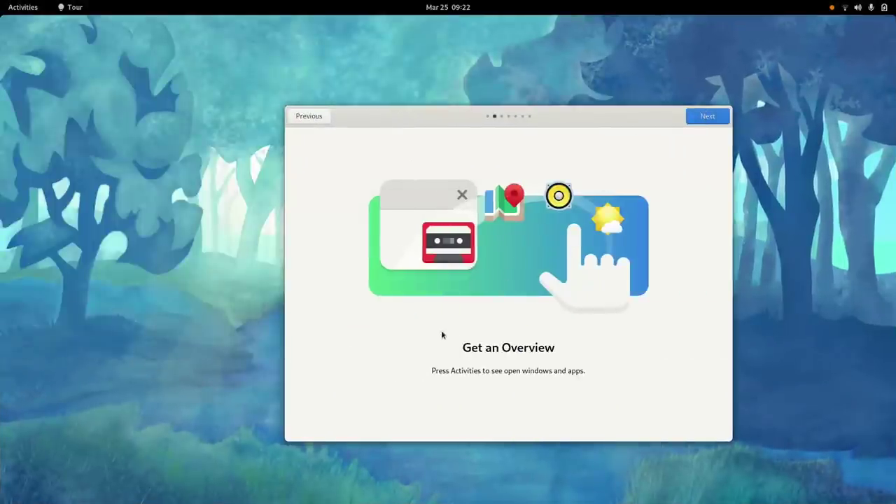
{"action": "left_click_drag", "start_coordinate": [591, 123], "coordinate": [545, 111]}
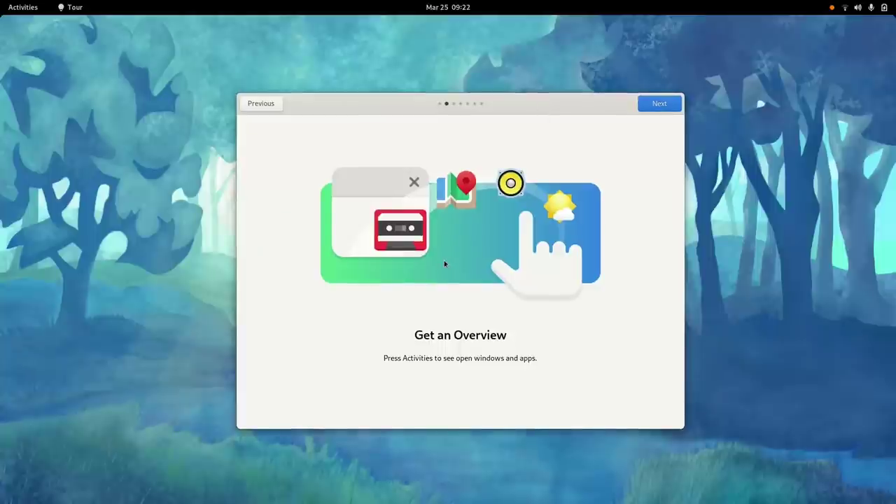
Try the Activities overview, then advance Tour to its next page
{"action": "key", "text": "super"}
{"action": "key", "text": "super"}
{"action": "key", "text": "super"}
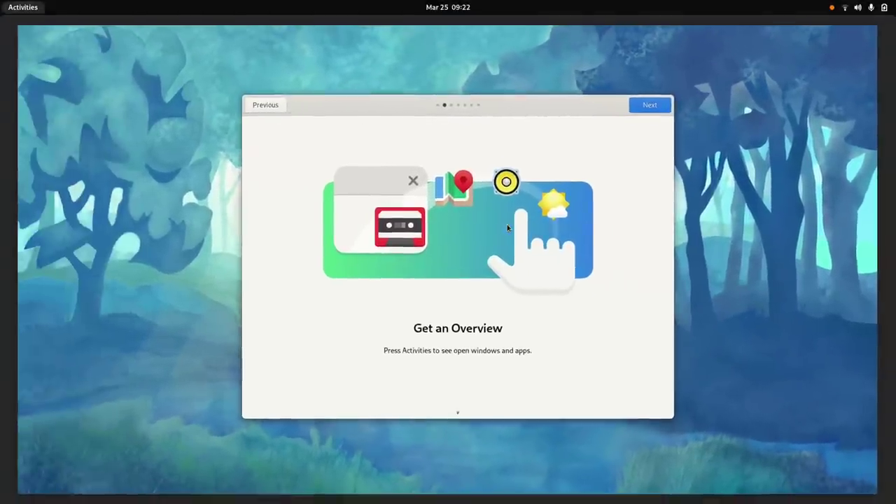
{"action": "key", "text": "super"}
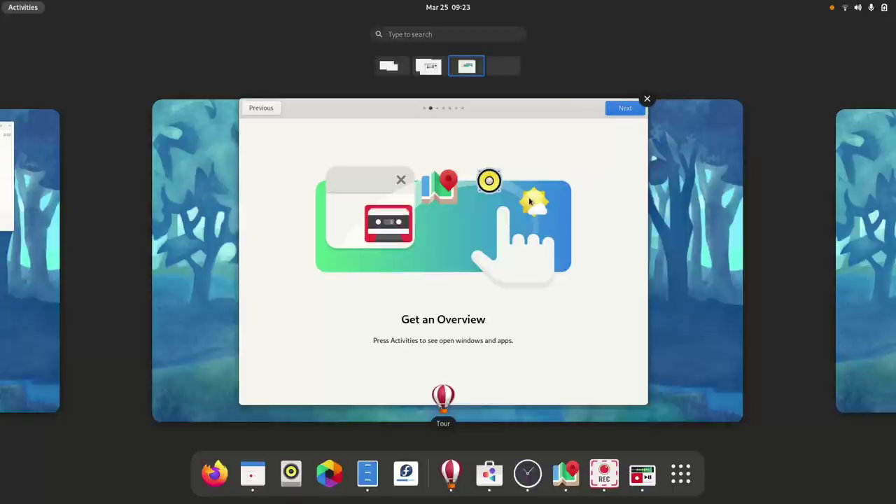
{"action": "left_click", "coordinate": [527, 204]}
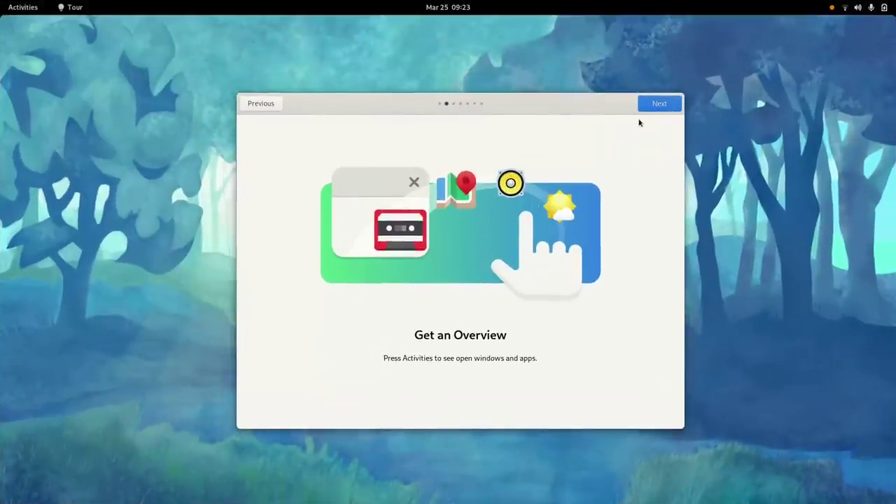
{"action": "left_click", "coordinate": [652, 106]}
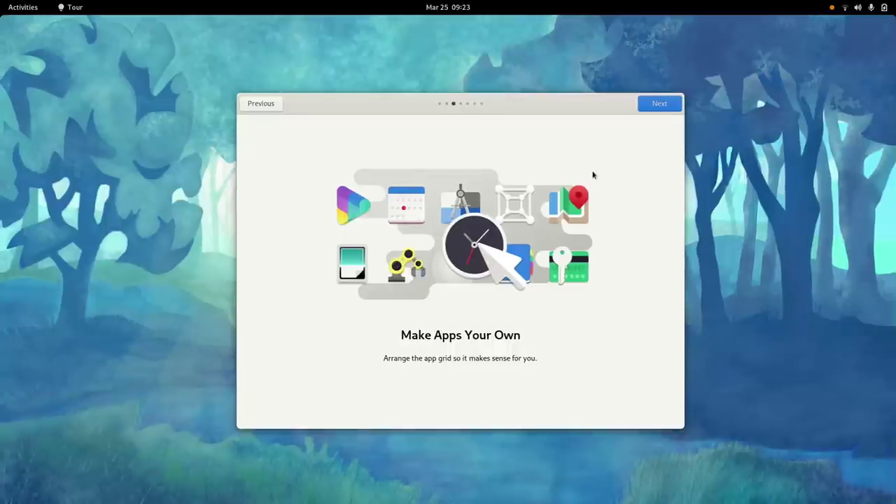
Peek at the overview and full app grid, then advance Tour to the workspaces page
{"action": "key", "text": "super"}
{"action": "key", "text": "super"}
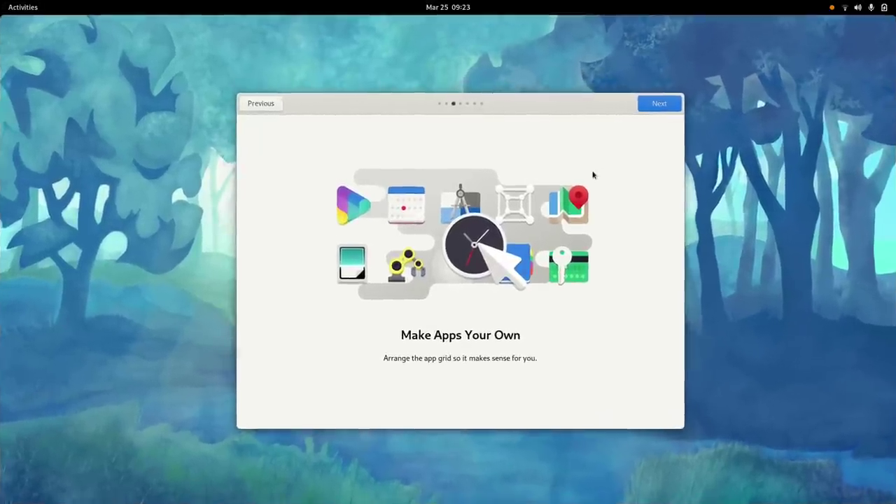
{"action": "key", "text": "super"}
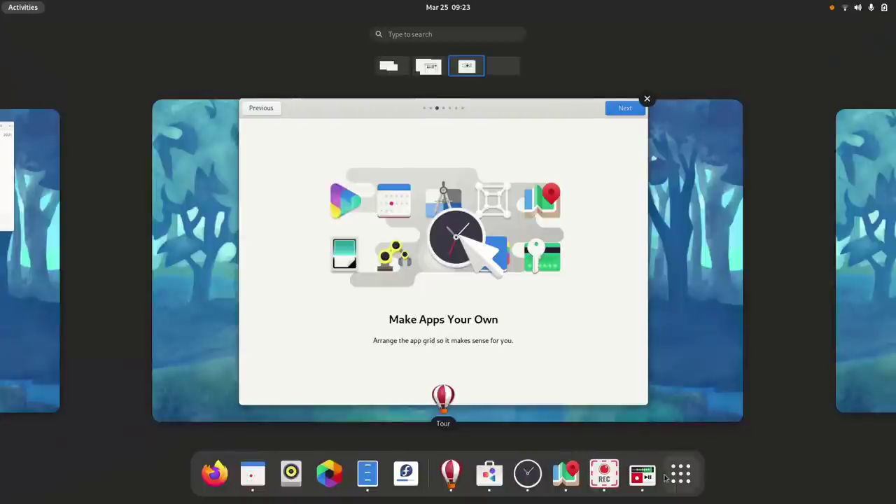
{"action": "left_click", "coordinate": [679, 476]}
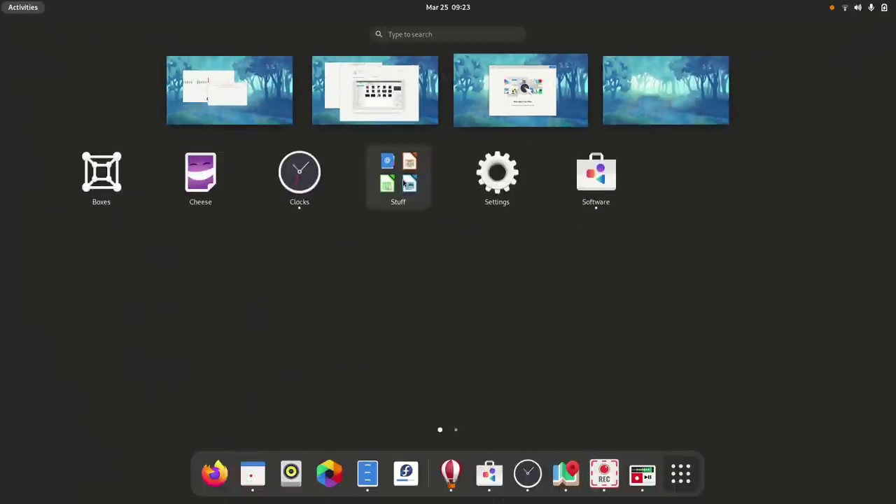
{"action": "left_click", "coordinate": [497, 103]}
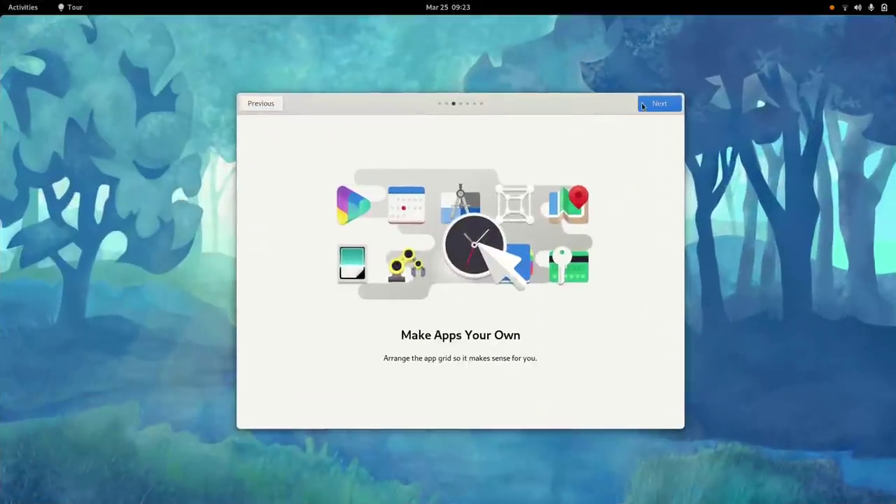
{"action": "left_click", "coordinate": [645, 107]}
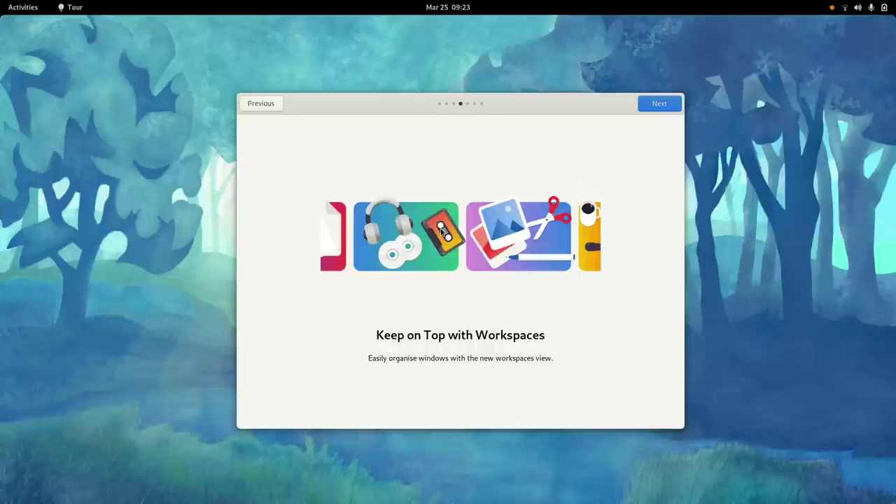
Advance Tour through the overview and Left/Right for Workspaces pages, toggling the overview with Super
{"action": "left_click", "coordinate": [660, 104]}
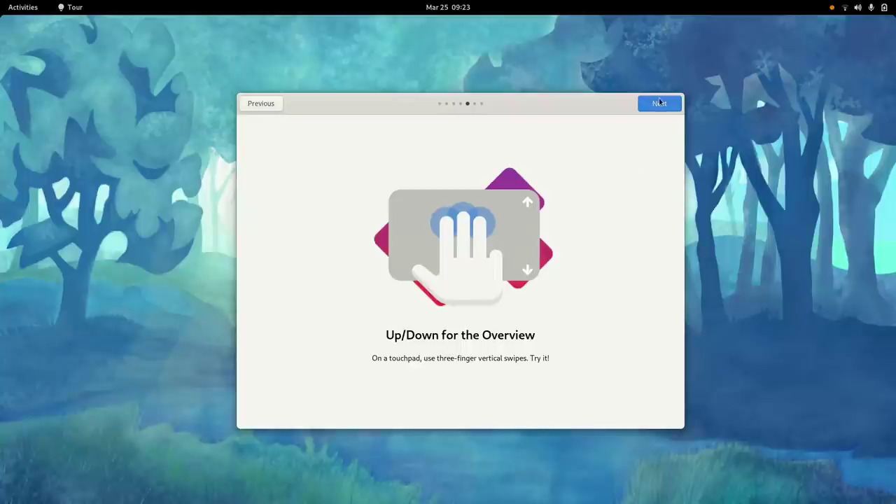
{"action": "key", "text": "super"}
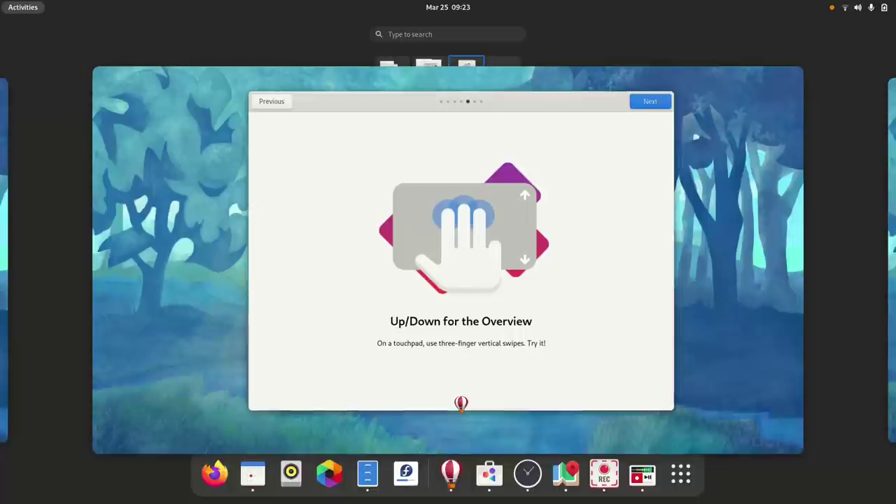
{"action": "key", "text": "super"}
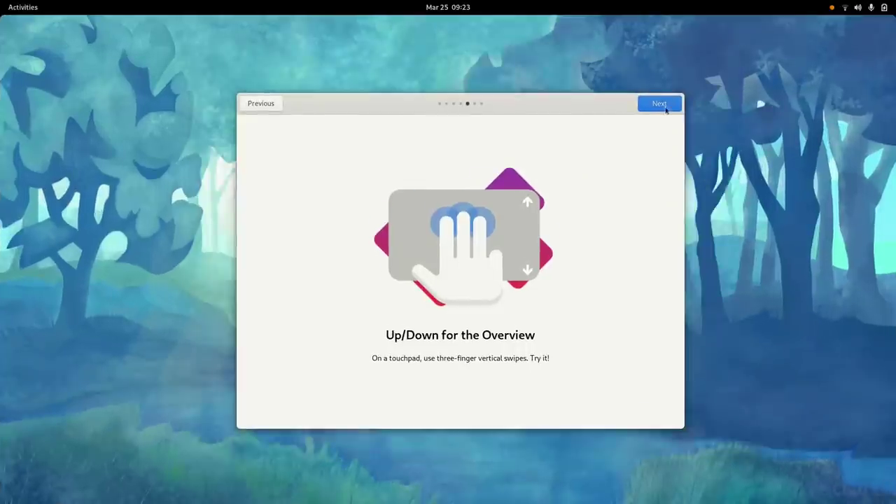
{"action": "left_click", "coordinate": [678, 103]}
{"action": "key", "text": "super"}
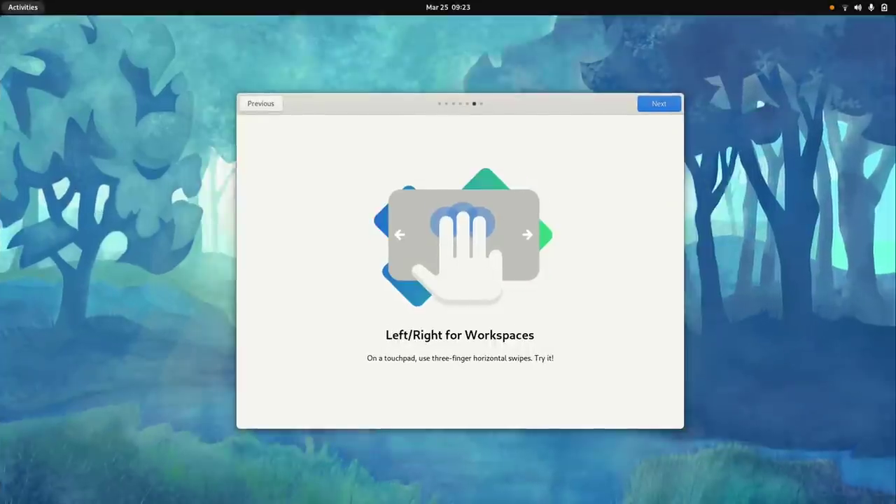
{"action": "key", "text": "super"}
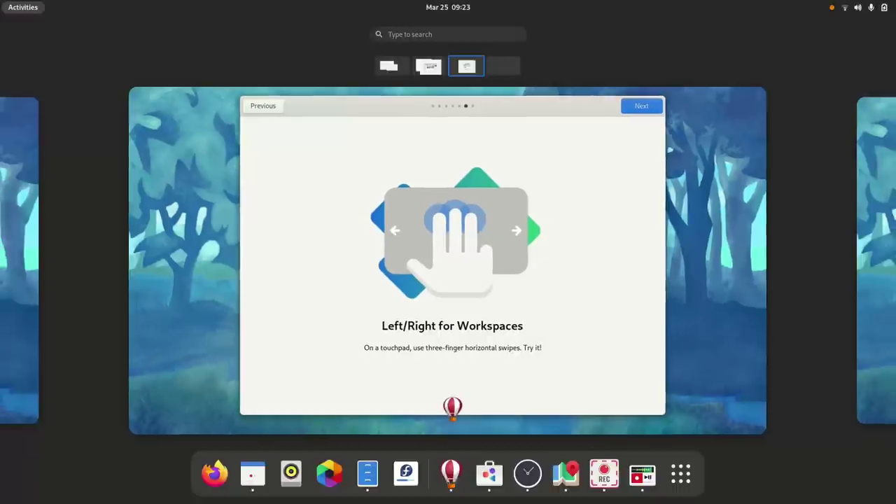
{"action": "key", "text": "super"}
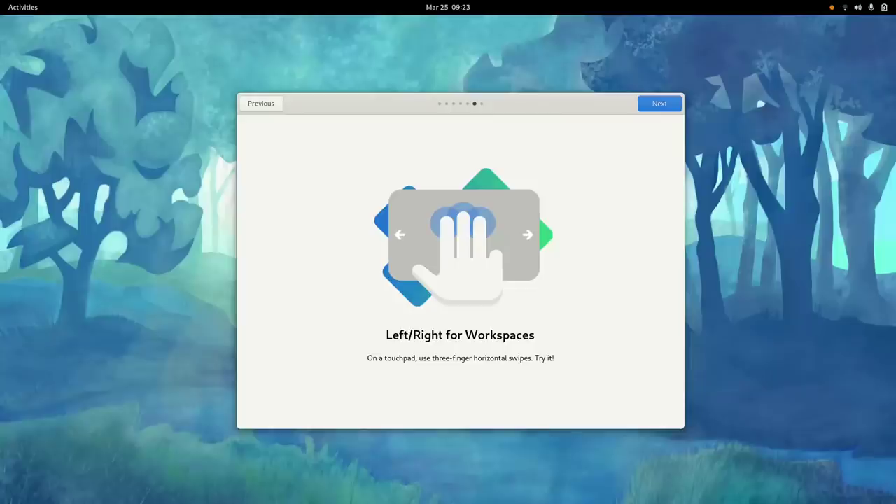
{"action": "key", "text": "super"}
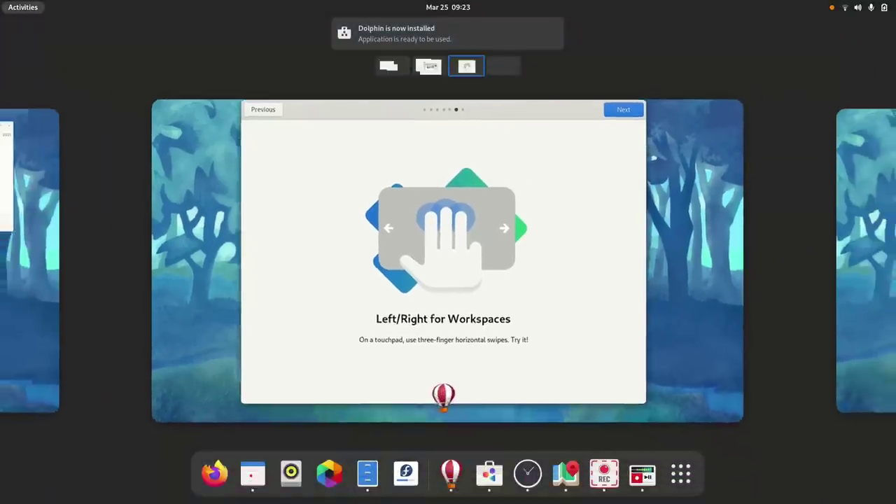
{"action": "key", "text": "super"}
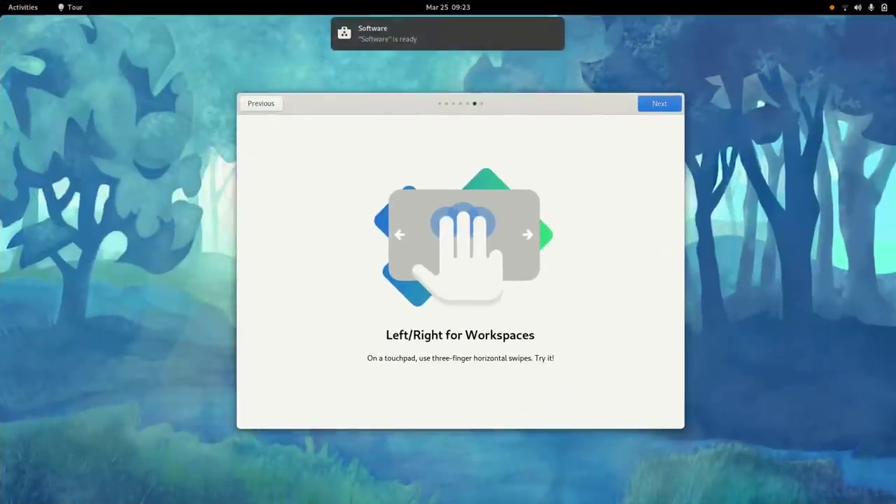
Launch the newly installed Dolphin from Software and centre its window
{"action": "left_click", "coordinate": [395, 46]}
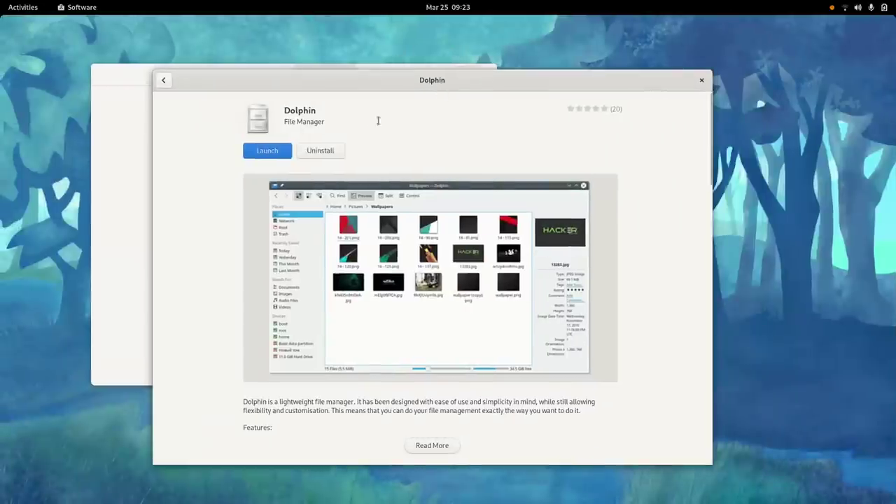
{"action": "left_click", "coordinate": [270, 154]}
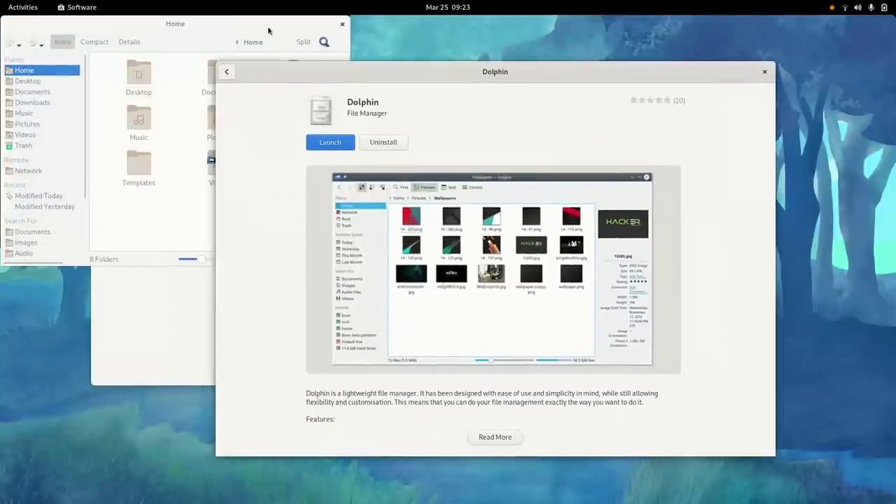
{"action": "left_click_drag", "start_coordinate": [232, 28], "coordinate": [628, 132]}
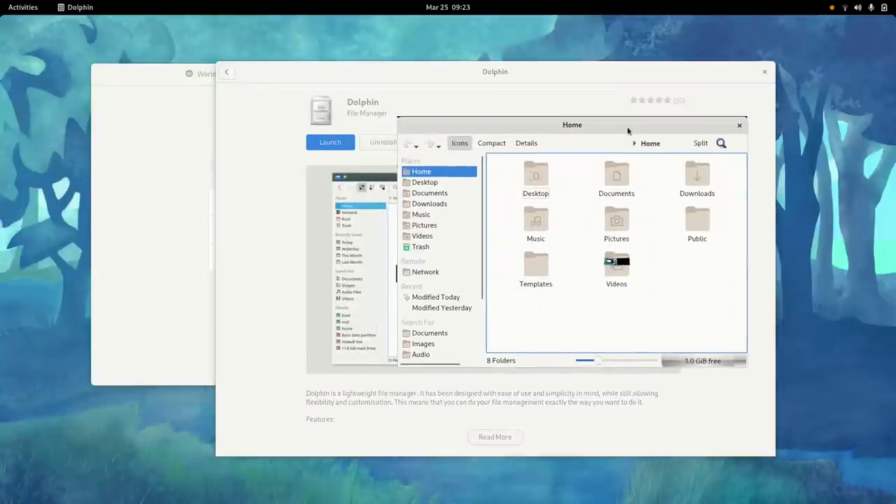
Close Software, Clocks, Maps and Calendar, then place Files on the left and Dolphin on the right
{"action": "left_click", "coordinate": [766, 74]}
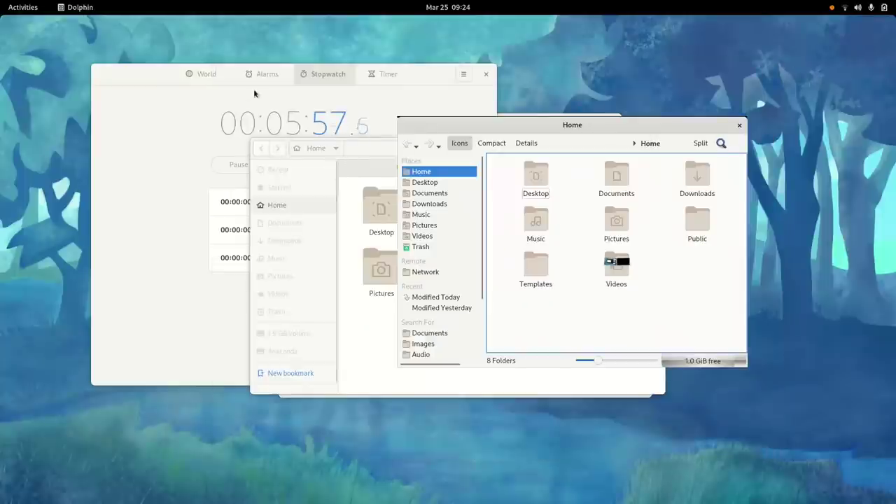
{"action": "left_click", "coordinate": [485, 74]}
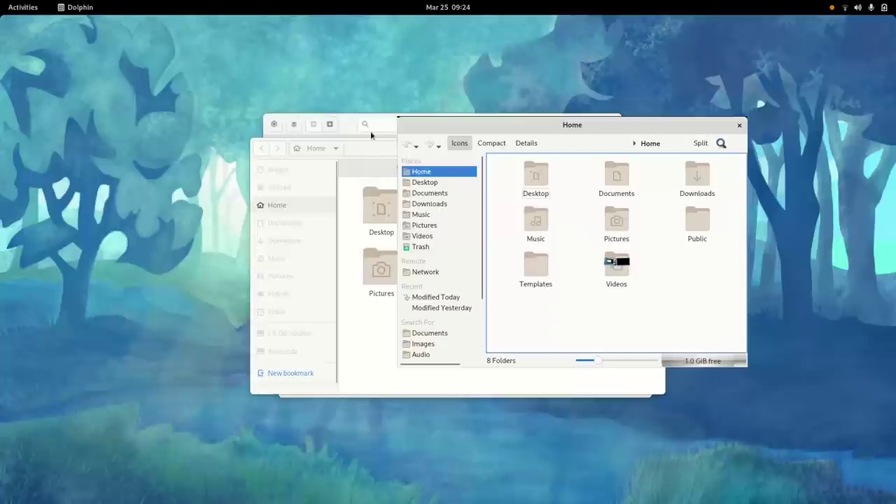
{"action": "left_click", "coordinate": [369, 131]}
{"action": "left_click", "coordinate": [610, 124]}
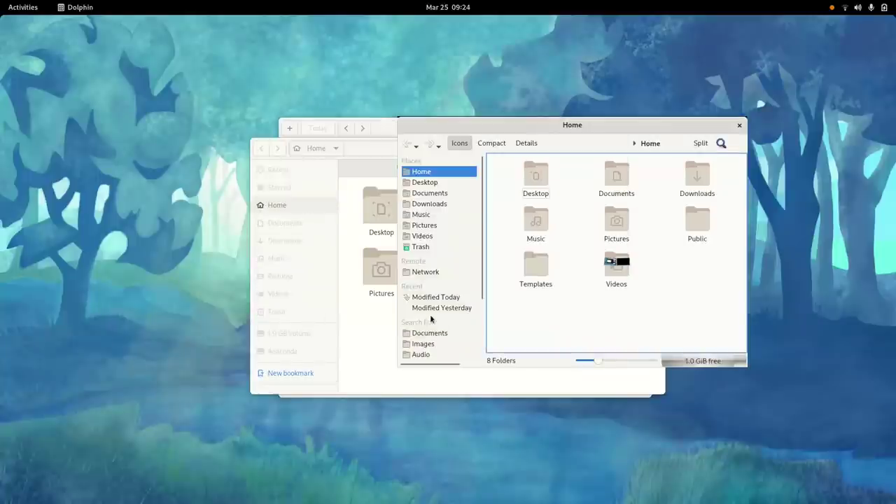
{"action": "left_click", "coordinate": [375, 127]}
{"action": "left_click", "coordinate": [641, 128]}
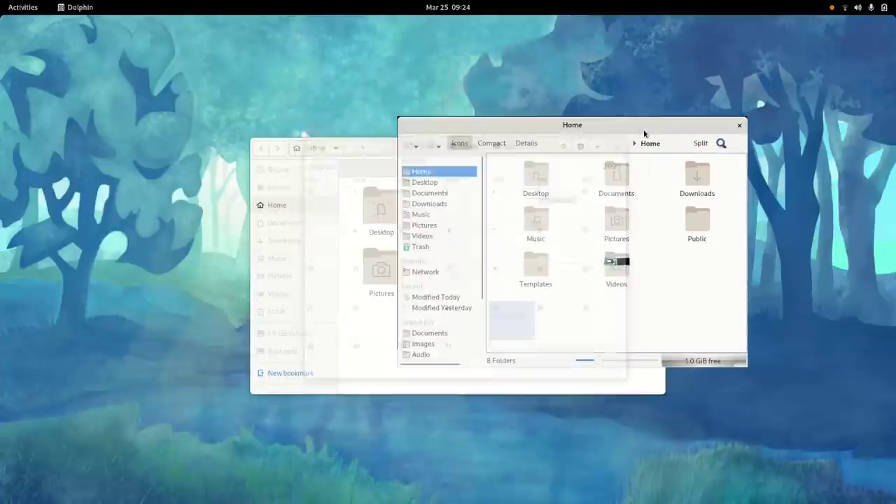
{"action": "left_click_drag", "start_coordinate": [370, 340], "coordinate": [193, 338]}
{"action": "left_click_drag", "start_coordinate": [474, 252], "coordinate": [562, 254]}
Open a second Home tab in Dolphin, then return to the first tab
{"action": "left_click", "coordinate": [408, 288]}
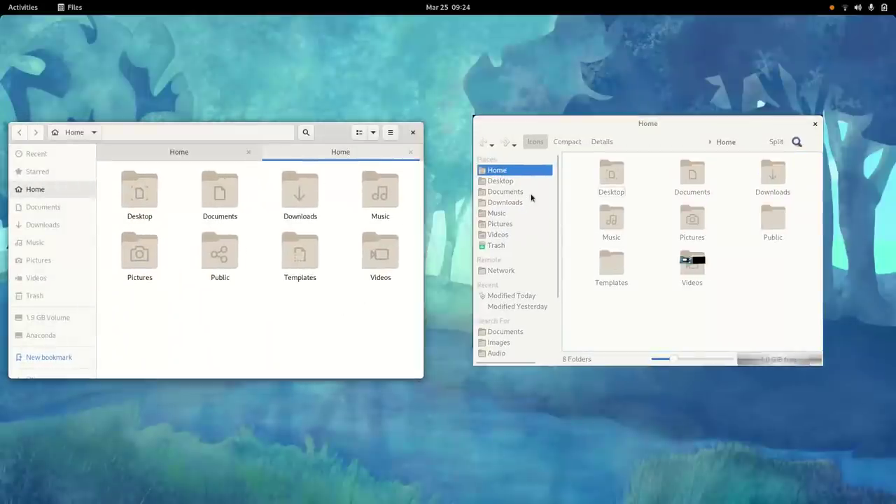
{"action": "left_click", "coordinate": [651, 311]}
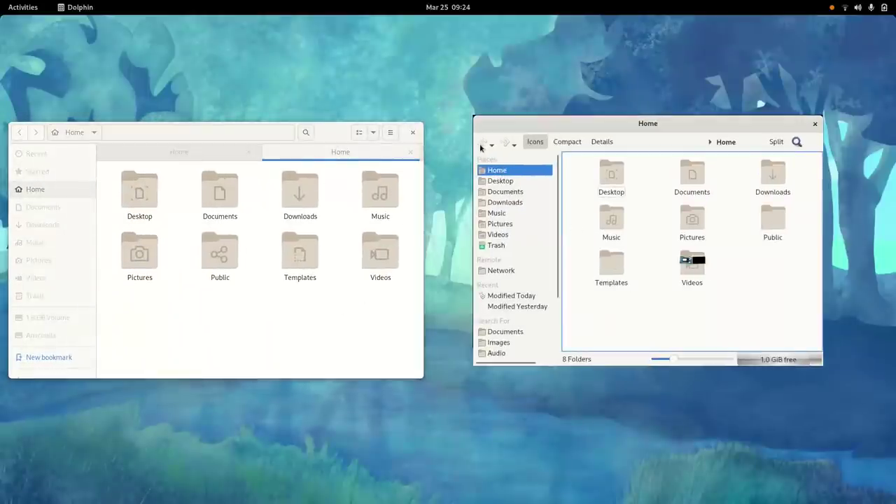
{"action": "left_click", "coordinate": [156, 278]}
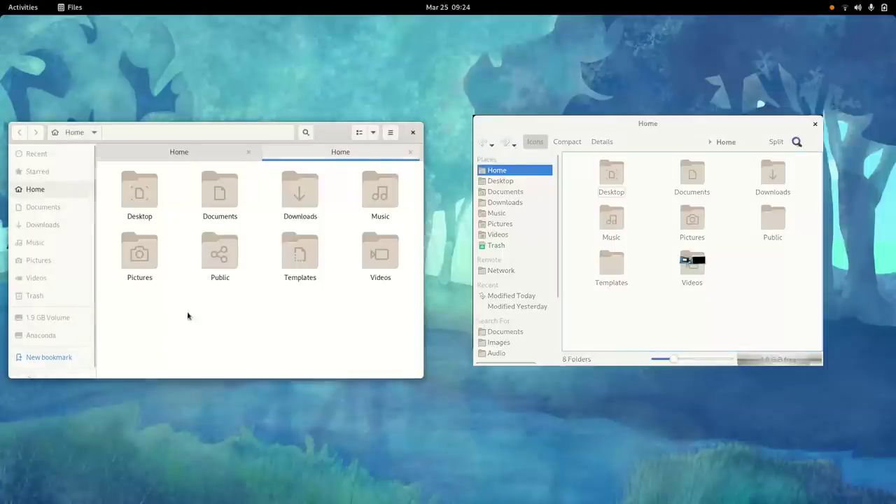
{"action": "left_click", "coordinate": [668, 271]}
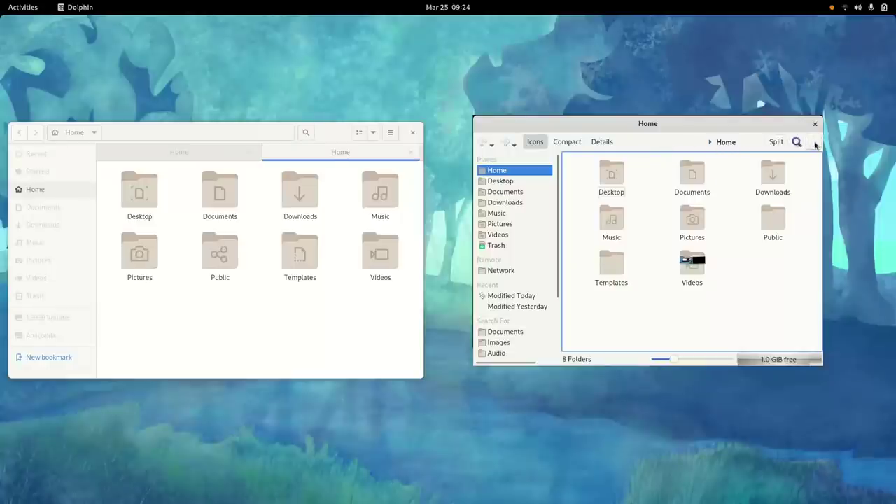
{"action": "left_click", "coordinate": [816, 143]}
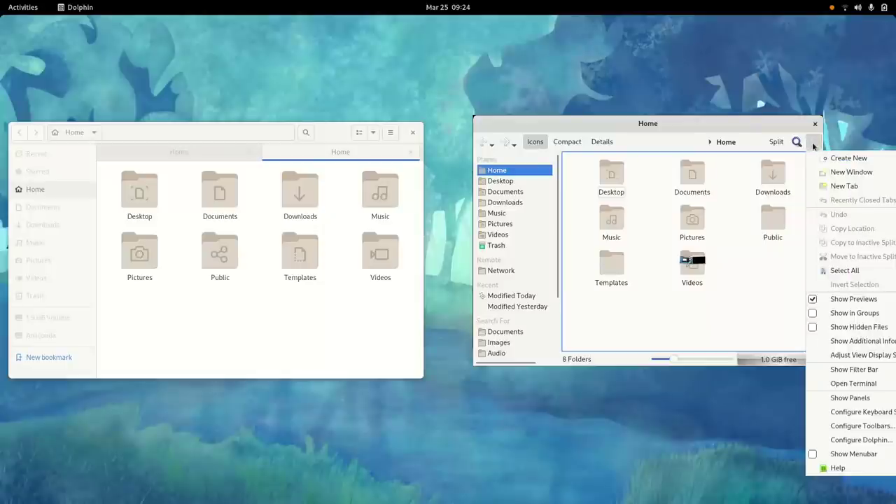
{"action": "left_click", "coordinate": [838, 186]}
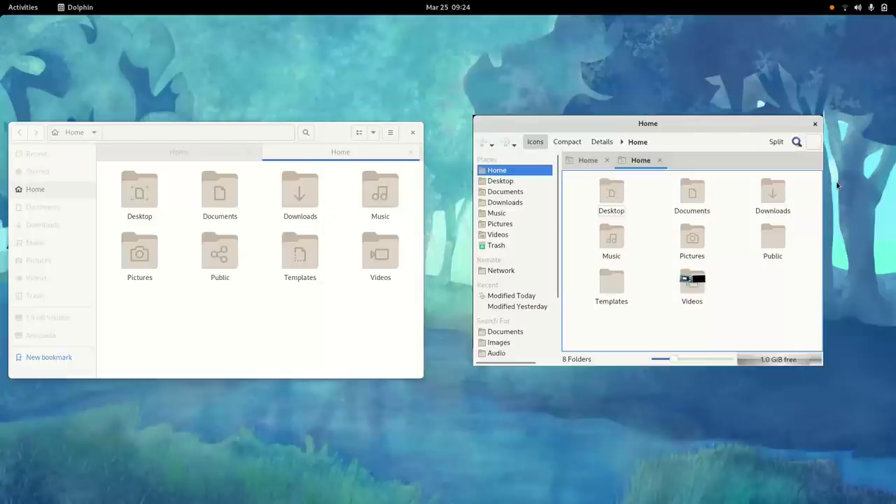
{"action": "left_click", "coordinate": [588, 166]}
Cycle Dolphin through the Compact, Details, Compact and Icons layouts, then close Dolphin
{"action": "left_click_drag", "start_coordinate": [633, 127], "coordinate": [636, 115]}
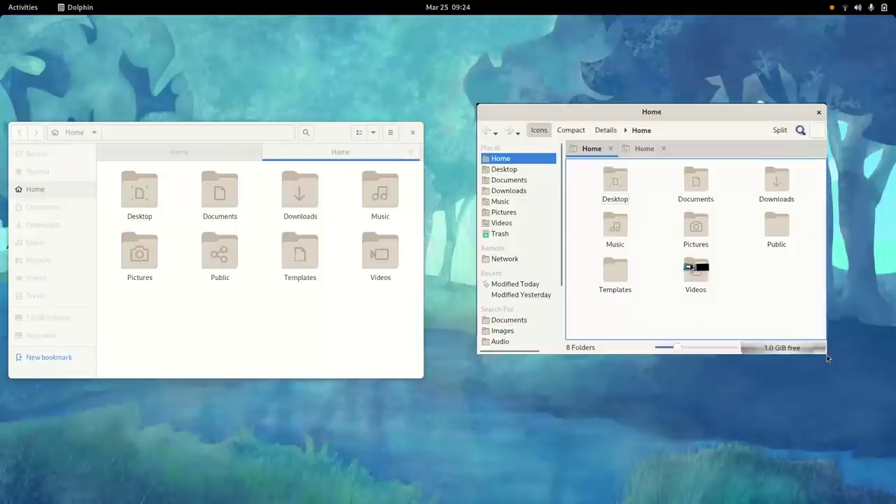
{"action": "scroll", "coordinate": [501, 270], "scroll_direction": "down", "scroll_amount": 5}
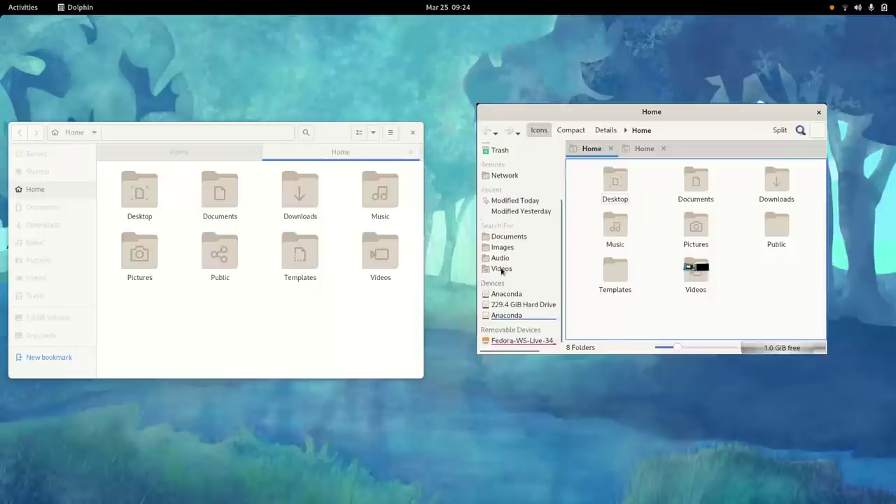
{"action": "scroll", "coordinate": [502, 272], "scroll_direction": "up", "scroll_amount": 4}
{"action": "scroll", "coordinate": [501, 270], "scroll_direction": "up", "scroll_amount": 1}
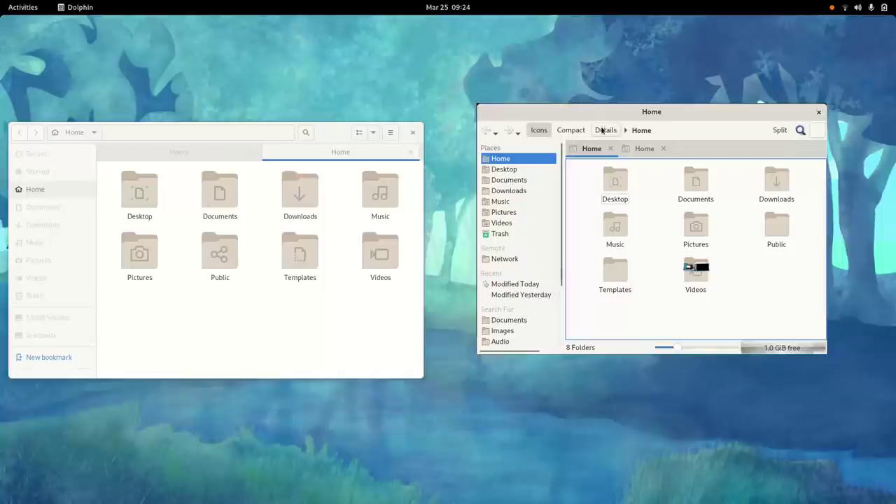
{"action": "left_click", "coordinate": [570, 132]}
{"action": "left_click", "coordinate": [605, 131]}
{"action": "left_click", "coordinate": [569, 131]}
{"action": "left_click", "coordinate": [543, 131]}
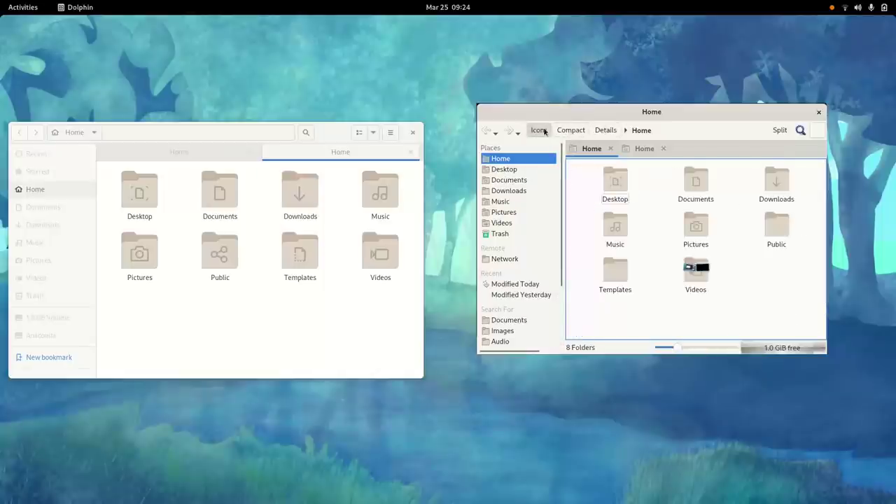
{"action": "left_click", "coordinate": [820, 113]}
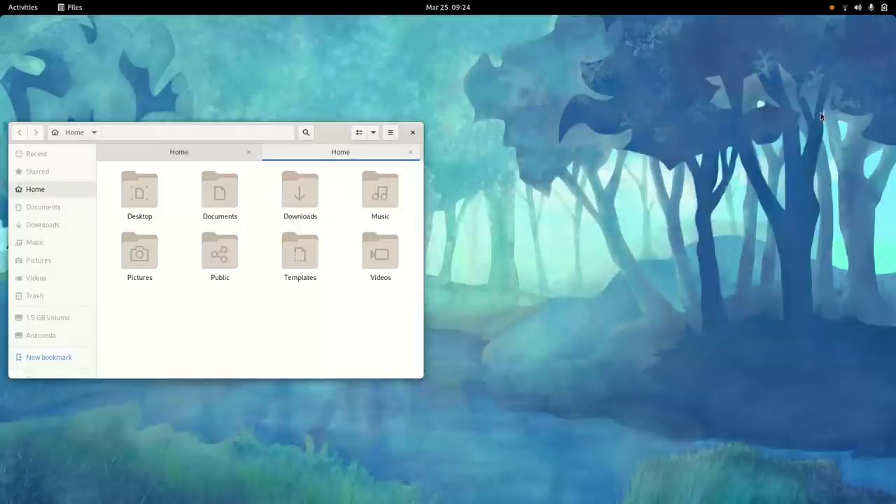
Close the Files window and launch Calculator from the Utilities folder
{"action": "left_click", "coordinate": [413, 132]}
{"action": "key", "text": "super"}
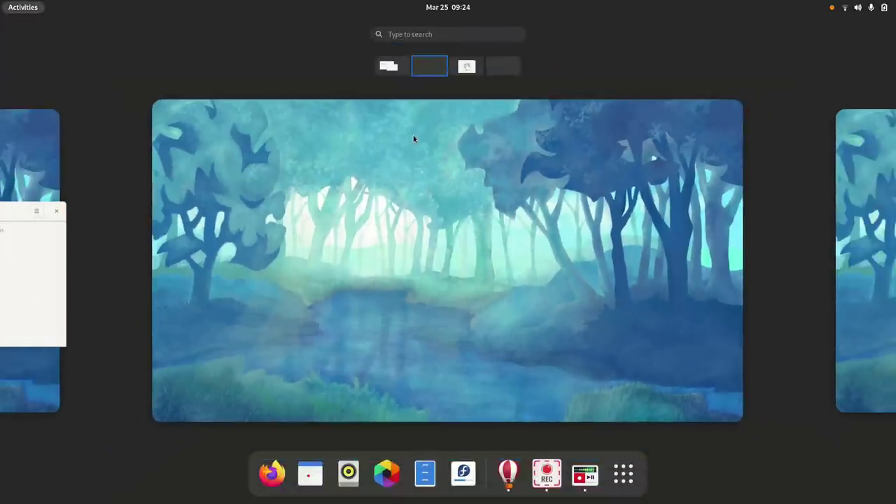
{"action": "key", "text": "super"}
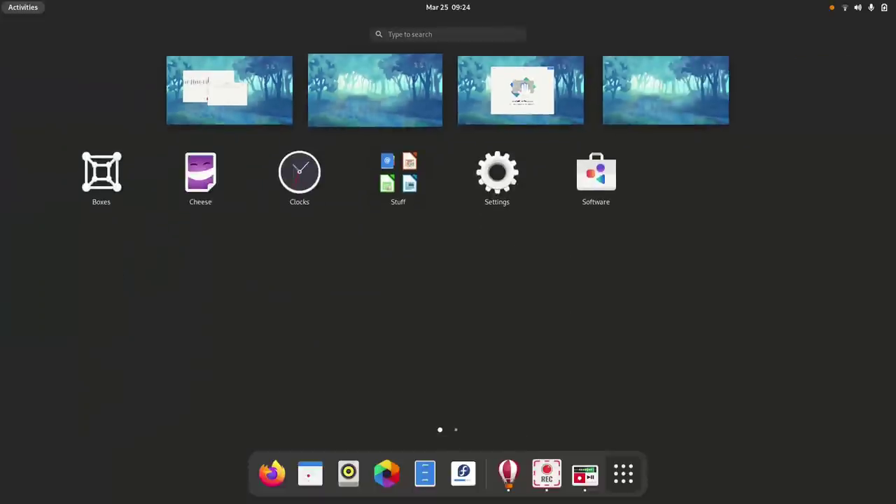
{"action": "scroll", "coordinate": [460, 250], "scroll_direction": "down", "scroll_amount": 1}
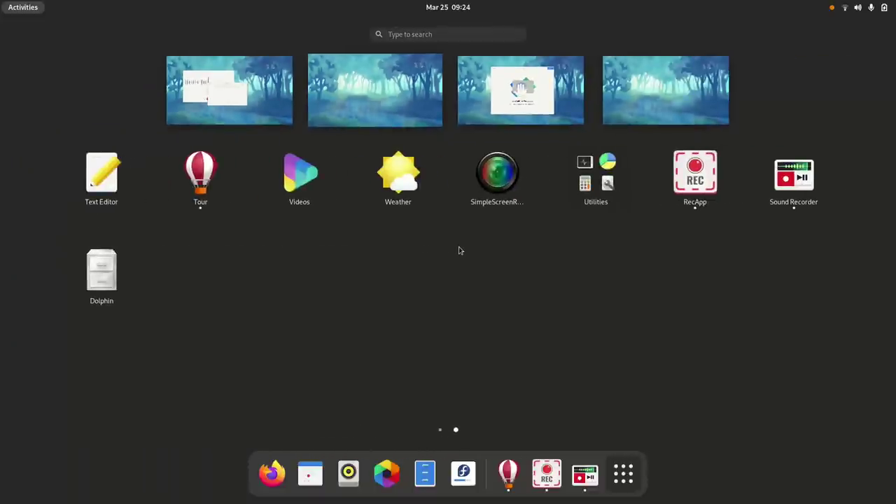
{"action": "left_click", "coordinate": [593, 179]}
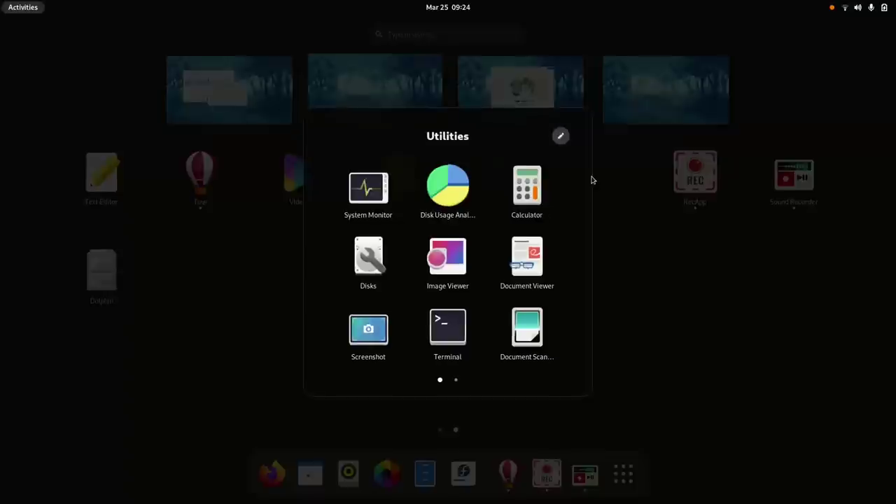
{"action": "left_click", "coordinate": [512, 192]}
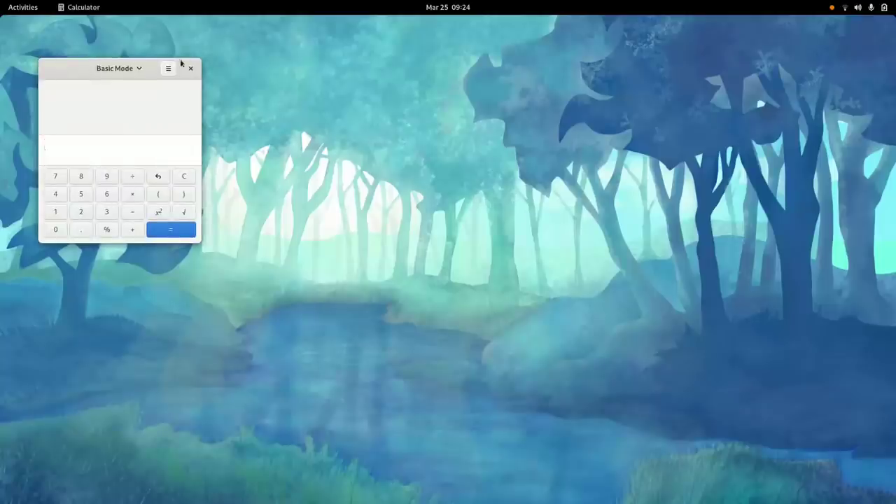
Centre and enlarge the calculator, enter 8, and set the number format to Scientific
{"action": "left_click_drag", "start_coordinate": [71, 70], "coordinate": [306, 88]}
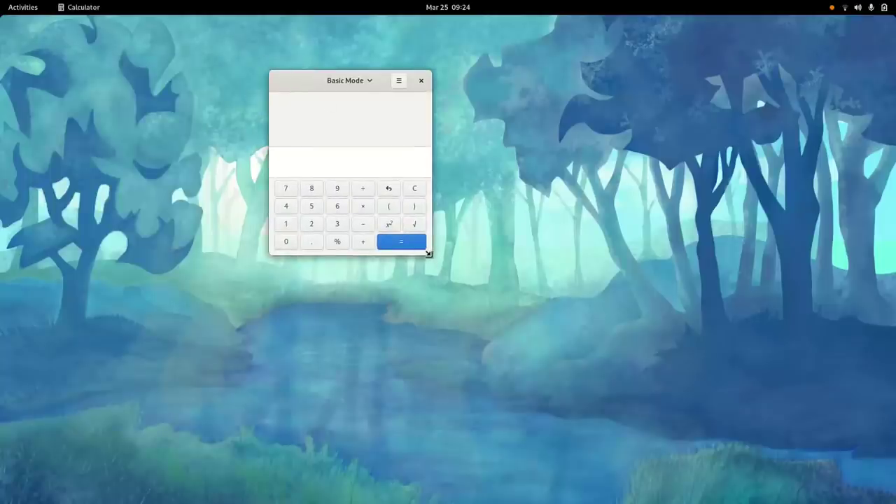
{"action": "left_click_drag", "start_coordinate": [428, 254], "coordinate": [604, 384]}
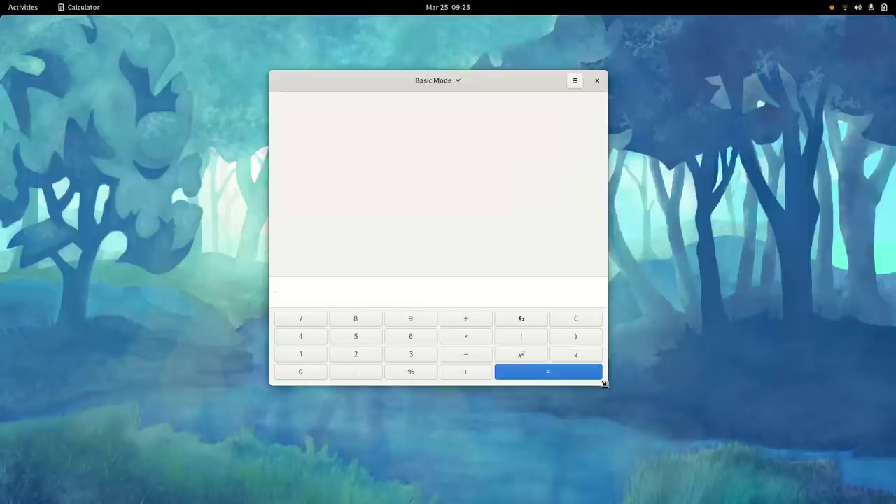
{"action": "left_click", "coordinate": [369, 322]}
{"action": "left_click", "coordinate": [574, 81]}
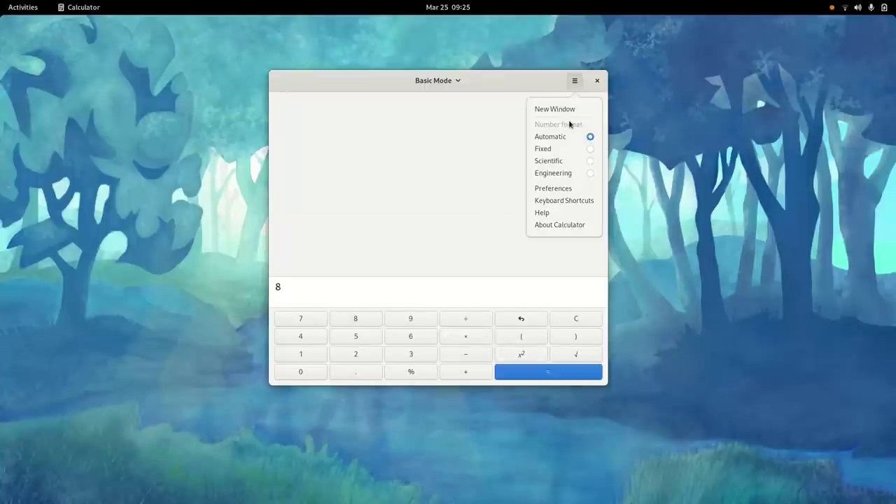
{"action": "left_click", "coordinate": [564, 160]}
{"action": "left_click", "coordinate": [574, 82]}
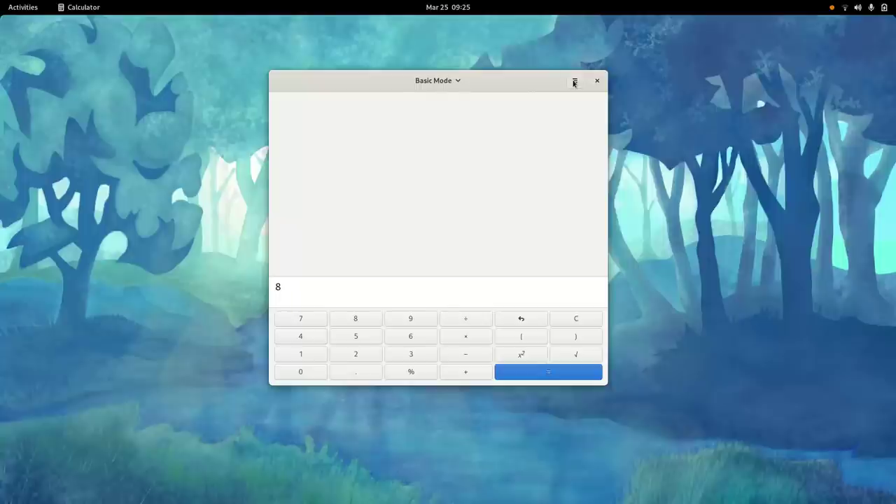
Glance at the calculator Preferences, then move to an empty workspace in the overview
{"action": "left_click", "coordinate": [574, 82]}
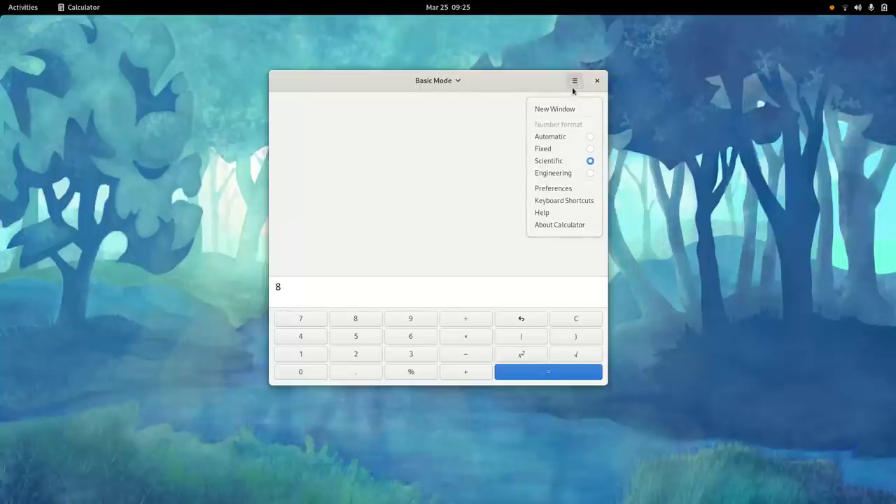
{"action": "left_click", "coordinate": [553, 188]}
{"action": "left_click_drag", "start_coordinate": [111, 41], "coordinate": [441, 128]}
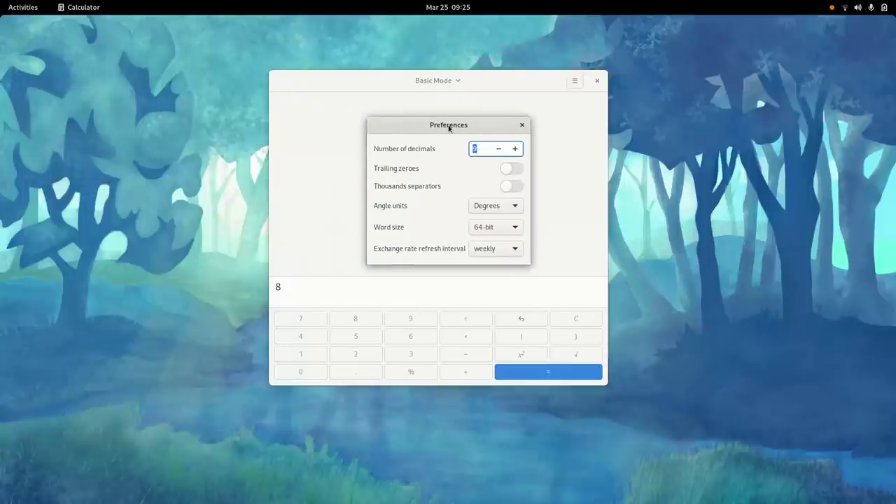
{"action": "left_click", "coordinate": [521, 124]}
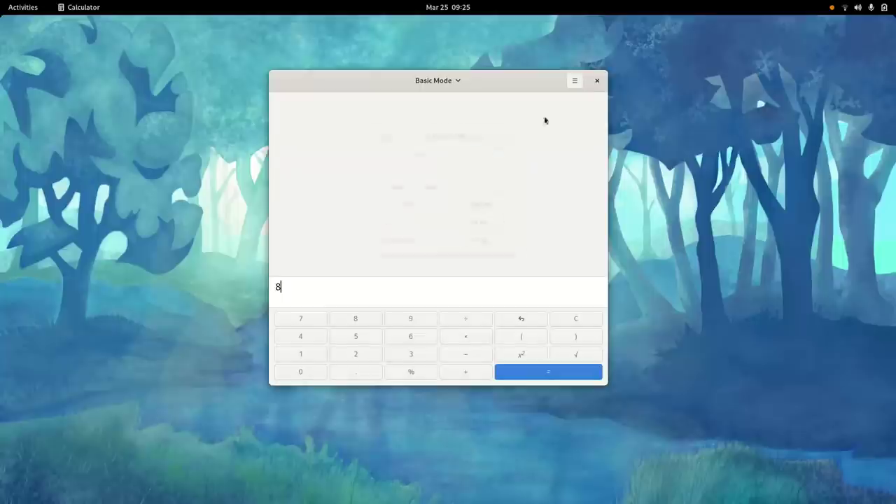
{"action": "key", "text": "super+Page_Down"}
{"action": "key", "text": "super"}
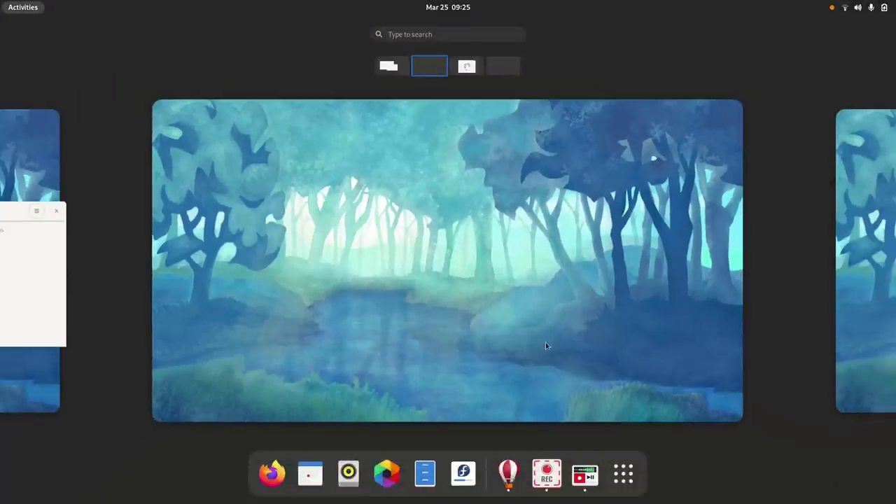
Launch Screenshot from the Utilities folder and centre its window
{"action": "left_click", "coordinate": [623, 473]}
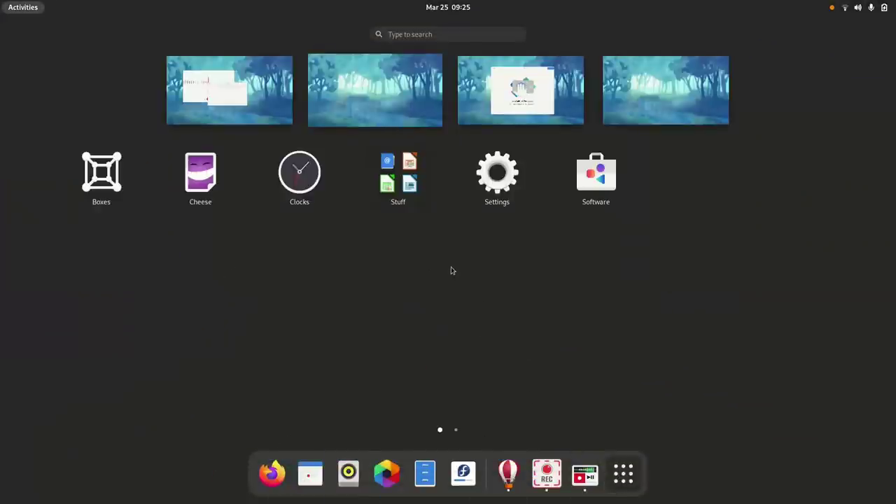
{"action": "scroll", "coordinate": [452, 269], "scroll_direction": "down", "scroll_amount": 1}
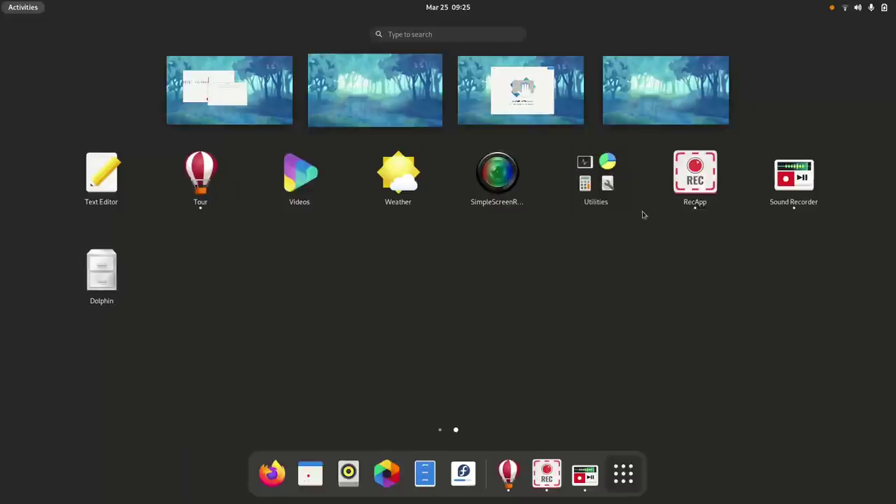
{"action": "left_click", "coordinate": [599, 183]}
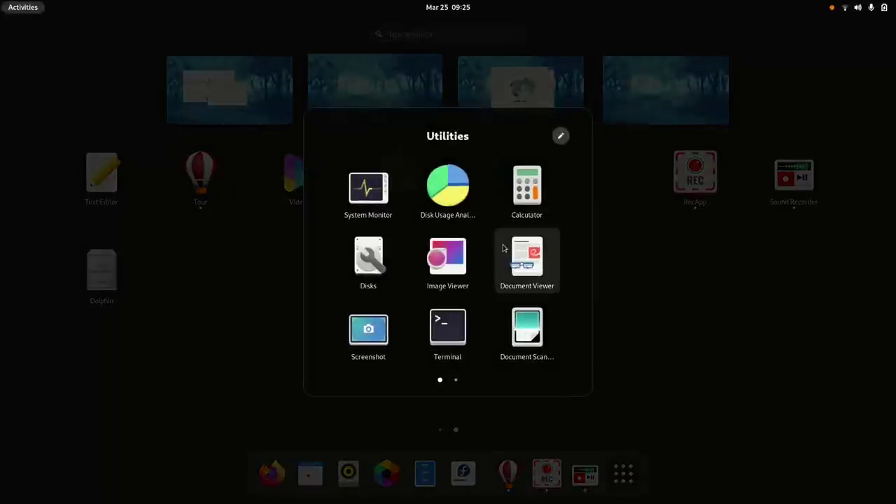
{"action": "left_click", "coordinate": [369, 330]}
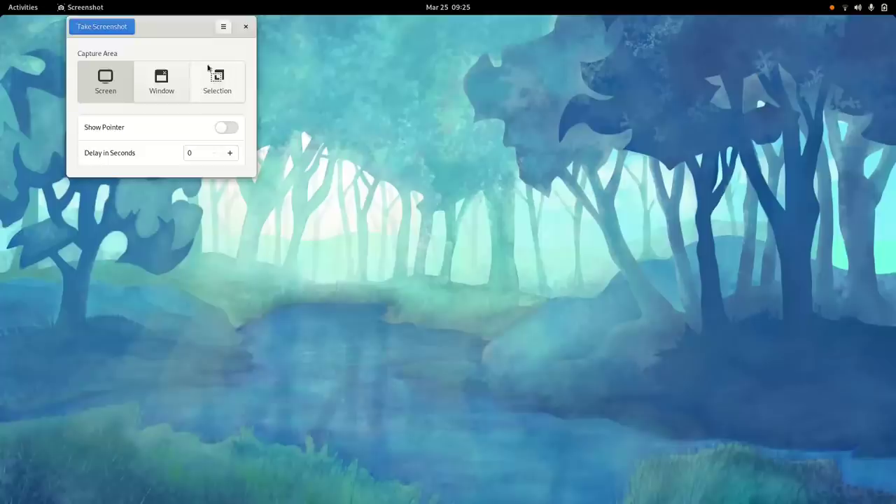
{"action": "left_click_drag", "start_coordinate": [159, 39], "coordinate": [516, 192]}
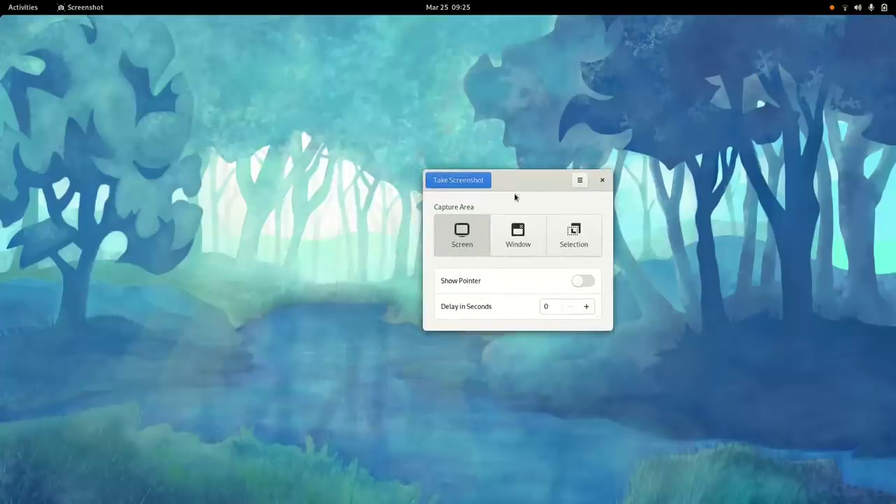
Try the Window, Selection and Screen capture areas, ending on Selection
{"action": "left_click", "coordinate": [535, 236]}
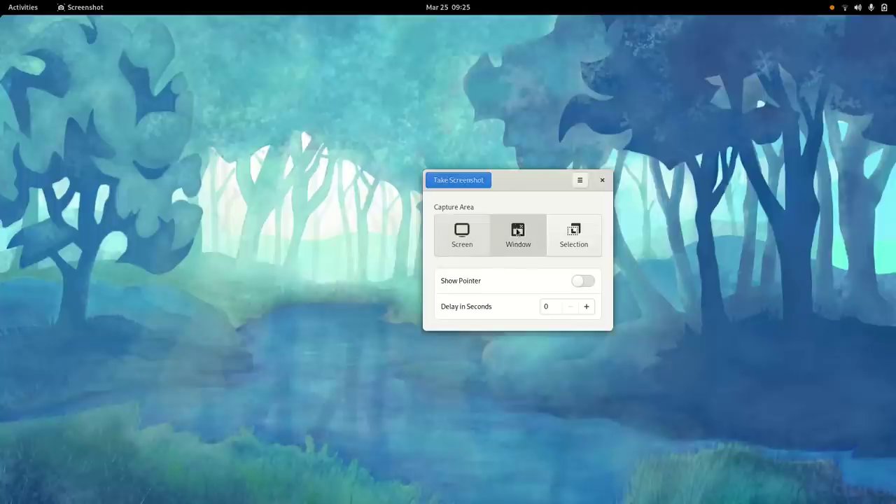
{"action": "left_click", "coordinate": [579, 245]}
{"action": "left_click", "coordinate": [514, 239]}
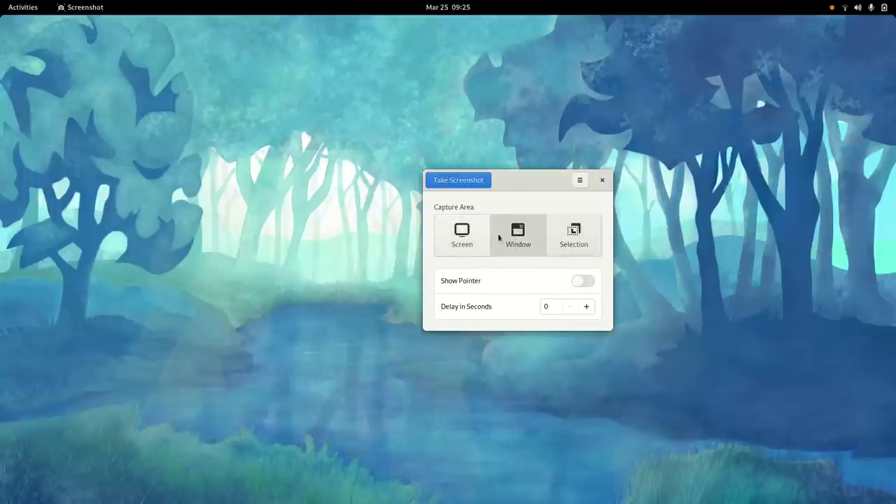
{"action": "left_click", "coordinate": [462, 240]}
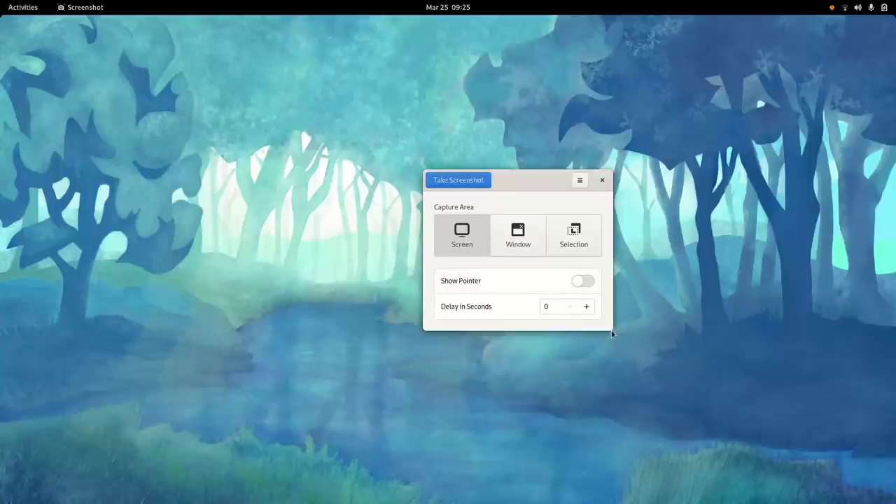
{"action": "left_click", "coordinate": [580, 181]}
{"action": "left_click", "coordinate": [581, 180]}
{"action": "left_click", "coordinate": [516, 243]}
{"action": "left_click", "coordinate": [573, 238]}
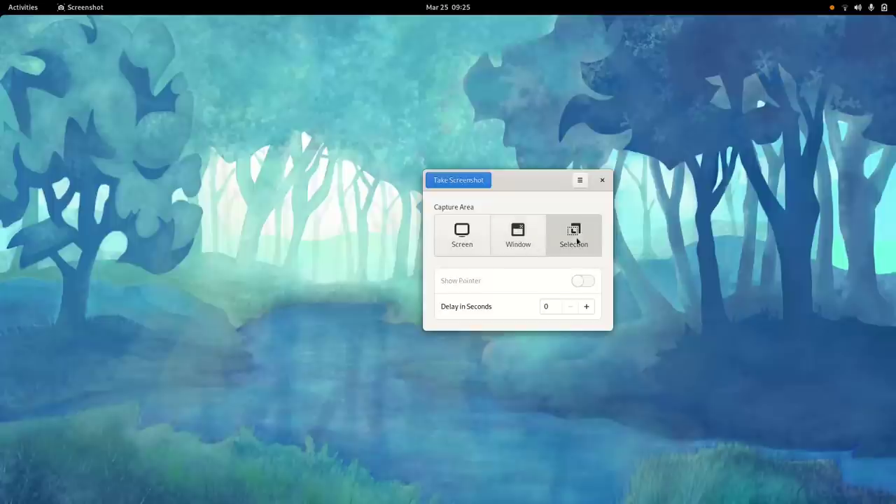
Capture a selected rectangle of the desktop, then cancel the save dialog without saving
{"action": "left_click", "coordinate": [459, 180]}
{"action": "left_click_drag", "start_coordinate": [305, 114], "coordinate": [620, 296]}
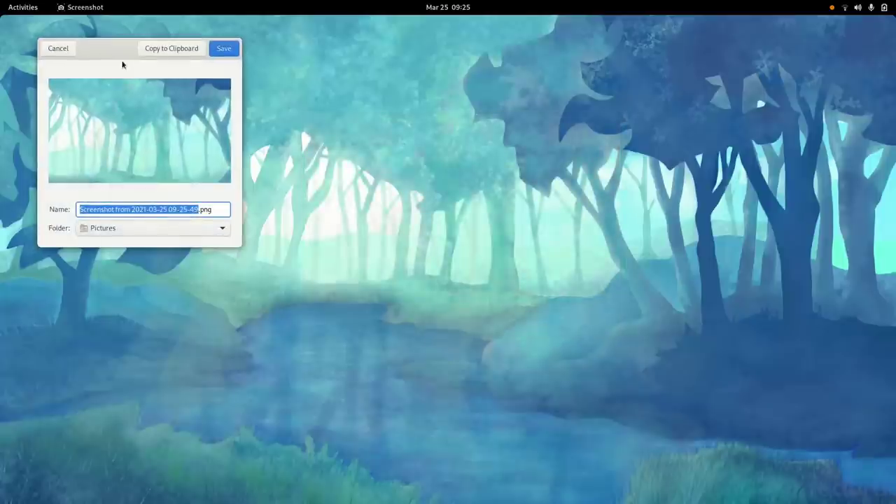
{"action": "left_click_drag", "start_coordinate": [96, 53], "coordinate": [472, 162]}
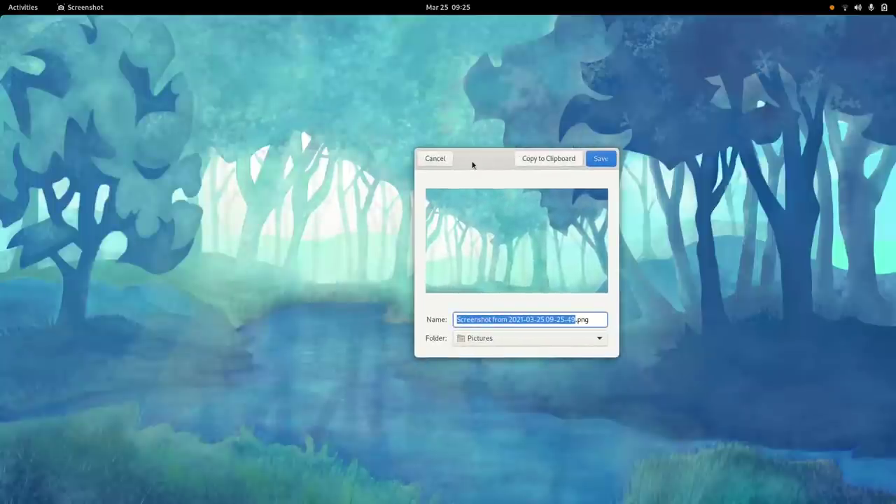
{"action": "left_click", "coordinate": [434, 159]}
Find Problem Reporting on the second page of the Utilities folder and launch it
{"action": "key", "text": "super"}
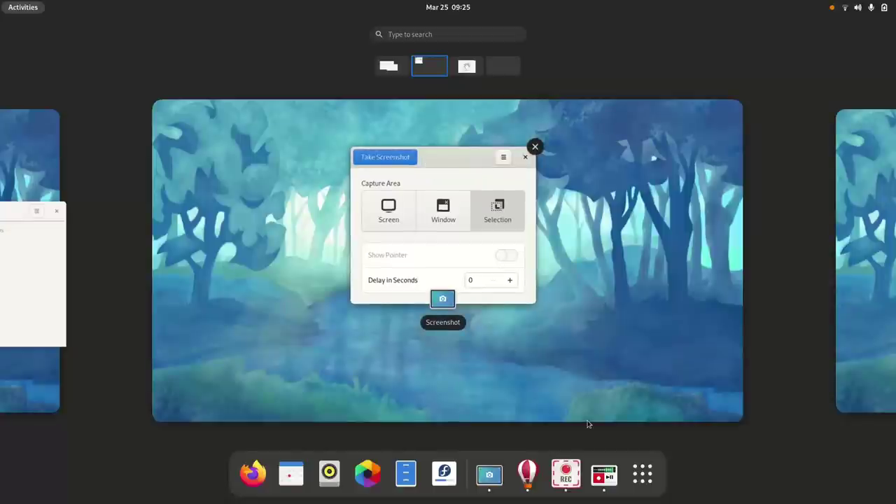
{"action": "left_click", "coordinate": [642, 474]}
{"action": "scroll", "coordinate": [429, 282], "scroll_direction": "down", "scroll_amount": 1}
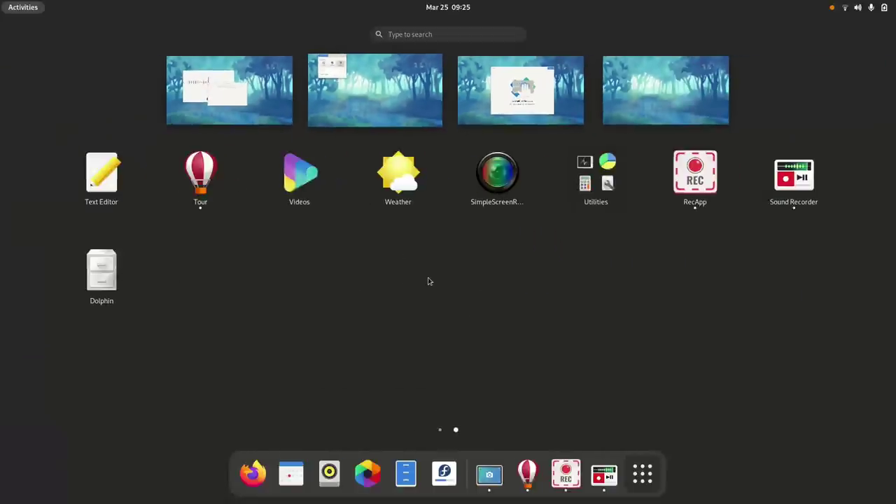
{"action": "scroll", "coordinate": [429, 282], "scroll_direction": "up", "scroll_amount": 1}
{"action": "scroll", "coordinate": [399, 236], "scroll_direction": "down", "scroll_amount": 1}
{"action": "scroll", "coordinate": [392, 254], "scroll_direction": "up", "scroll_amount": 1}
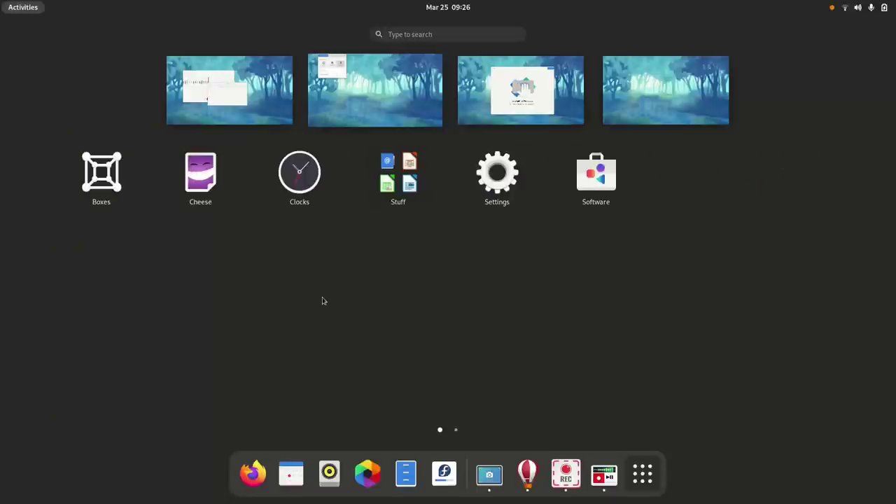
{"action": "scroll", "coordinate": [492, 306], "scroll_direction": "down", "scroll_amount": 1}
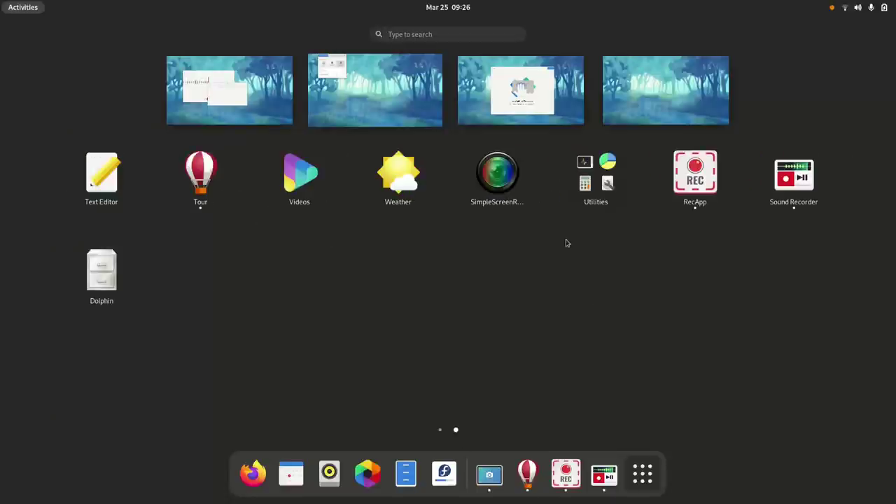
{"action": "left_click", "coordinate": [599, 172]}
{"action": "scroll", "coordinate": [521, 227], "scroll_direction": "down", "scroll_amount": 1}
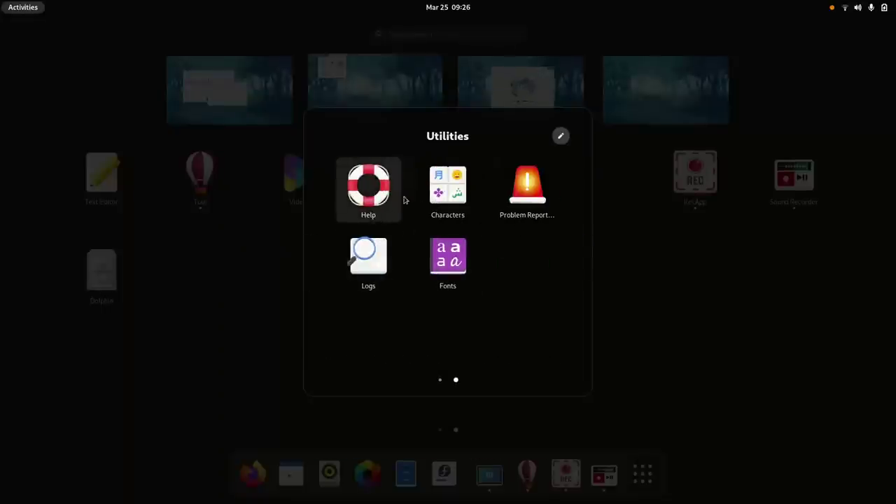
{"action": "scroll", "coordinate": [481, 283], "scroll_direction": "up", "scroll_amount": 1}
{"action": "scroll", "coordinate": [482, 283], "scroll_direction": "down", "scroll_amount": 1}
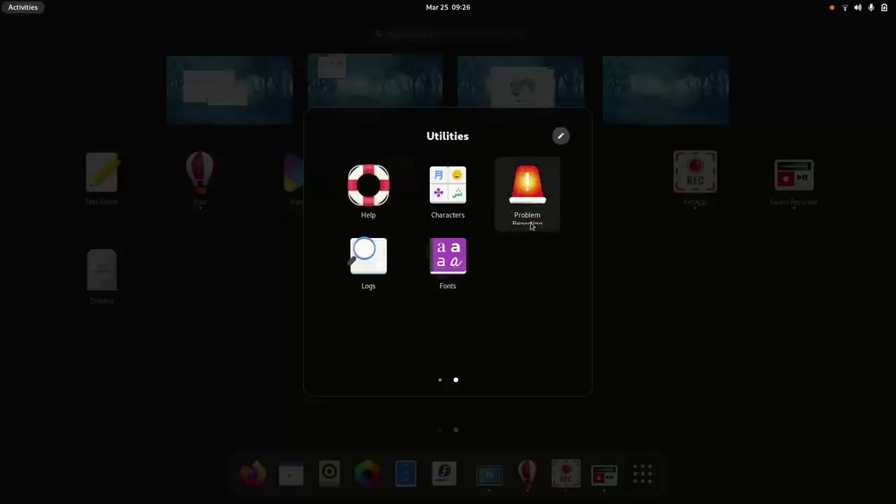
{"action": "left_click", "coordinate": [529, 222]}
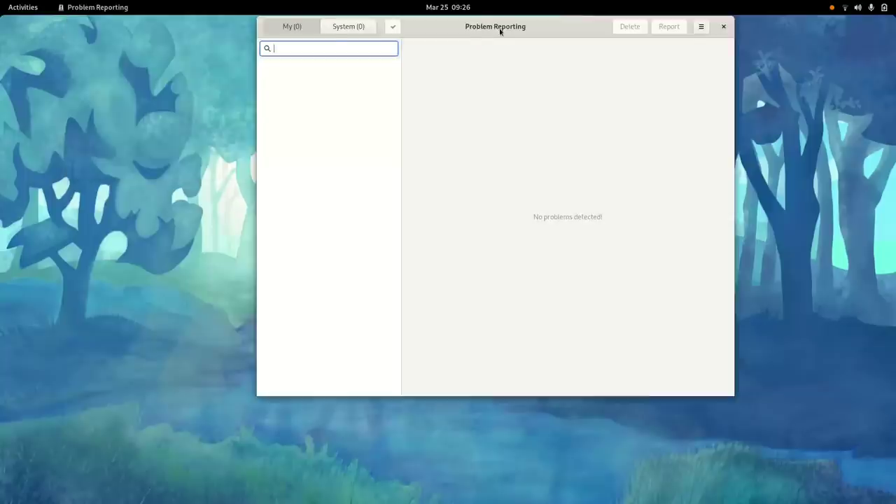
Reposition the Problem Reporting window and start searching the problem list
{"action": "left_click_drag", "start_coordinate": [500, 31], "coordinate": [478, 71]}
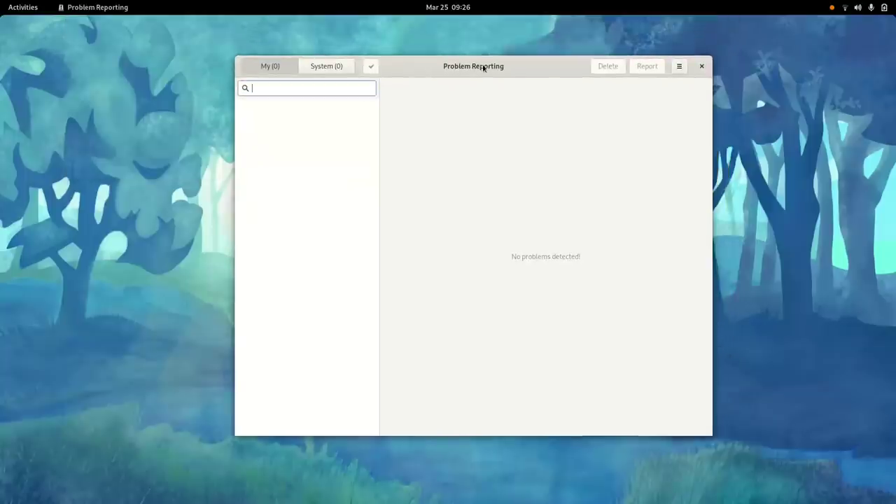
{"action": "left_click", "coordinate": [675, 68]}
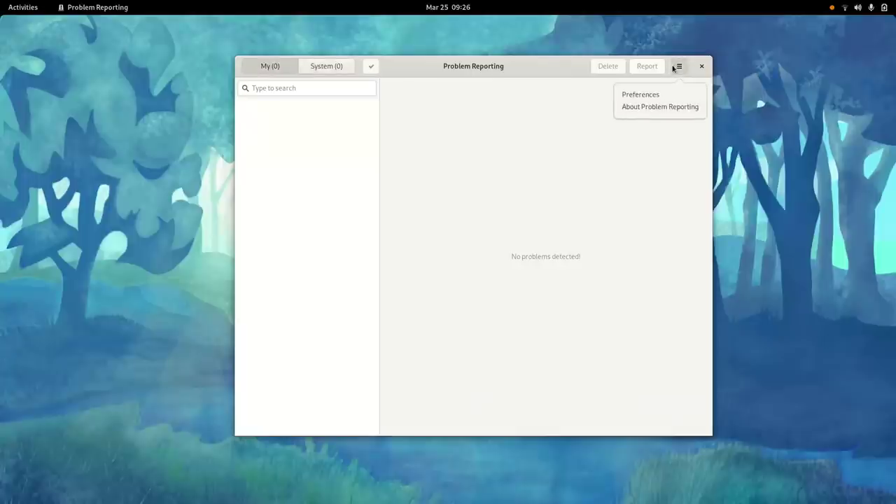
{"action": "left_click", "coordinate": [676, 70]}
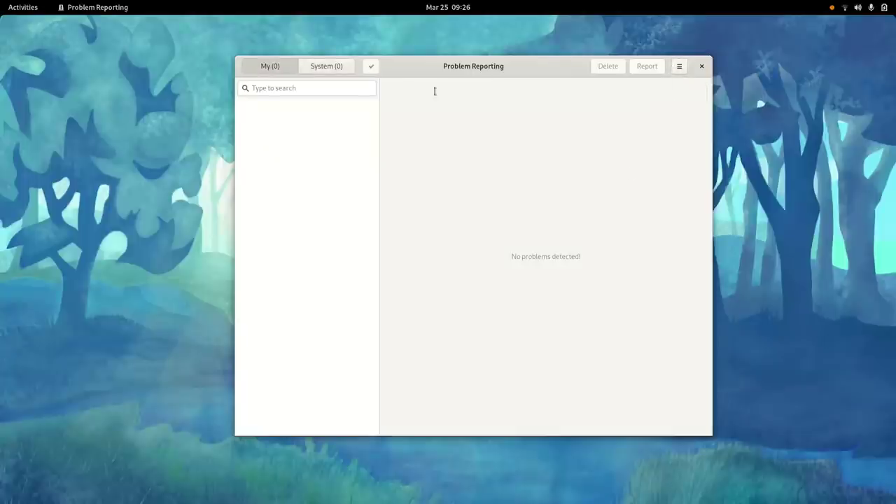
{"action": "left_click", "coordinate": [345, 87]}
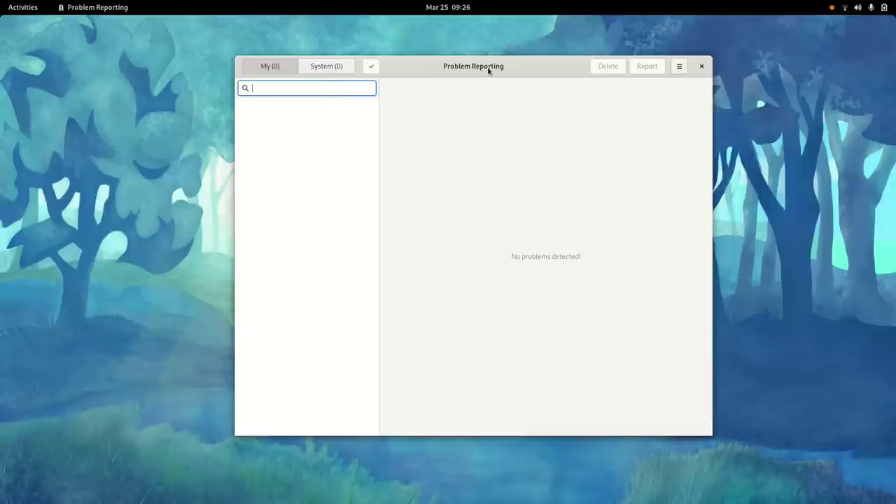
Browse the workflow Configuration window from Preferences, then close it
{"action": "left_click", "coordinate": [678, 67]}
{"action": "left_click", "coordinate": [657, 93]}
{"action": "scroll", "coordinate": [546, 228], "scroll_direction": "down", "scroll_amount": 3}
{"action": "scroll", "coordinate": [546, 228], "scroll_direction": "down", "scroll_amount": 3}
{"action": "key", "text": "Home"}
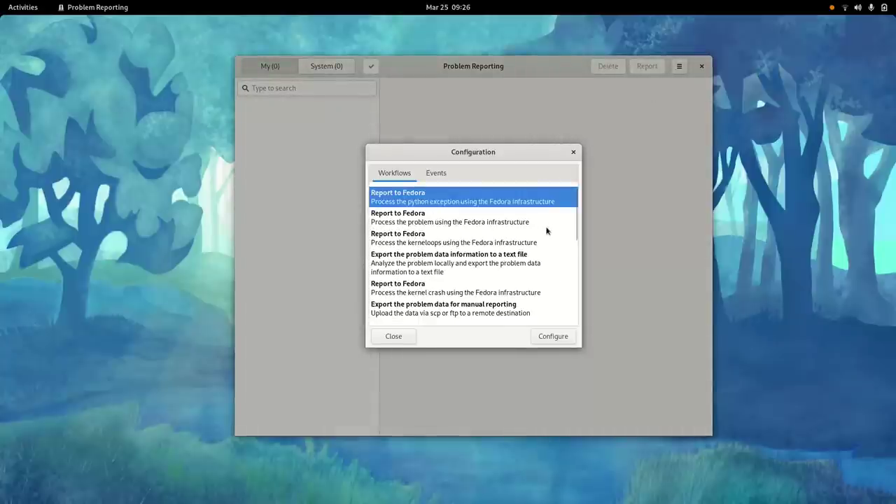
{"action": "left_click", "coordinate": [573, 152]}
View the About Problem Reporting Credits and License tabs, then close it
{"action": "left_click", "coordinate": [679, 66]}
{"action": "left_click", "coordinate": [658, 108]}
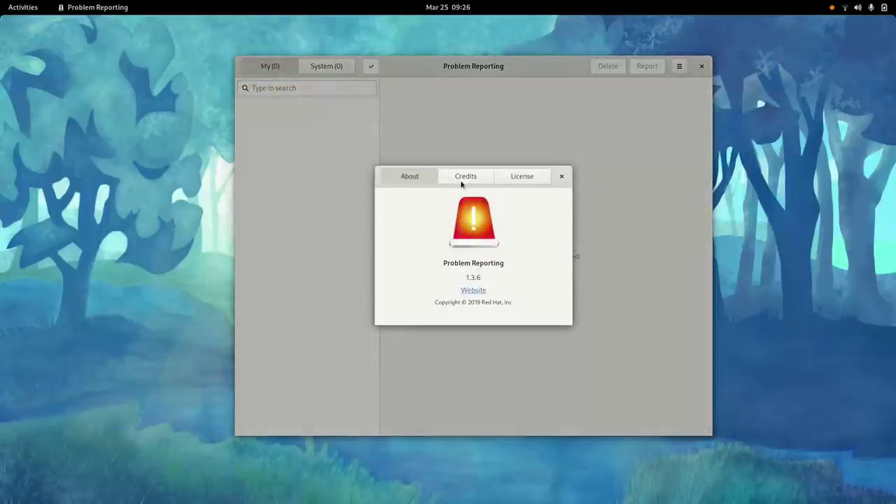
{"action": "left_click", "coordinate": [464, 179]}
{"action": "left_click", "coordinate": [518, 177]}
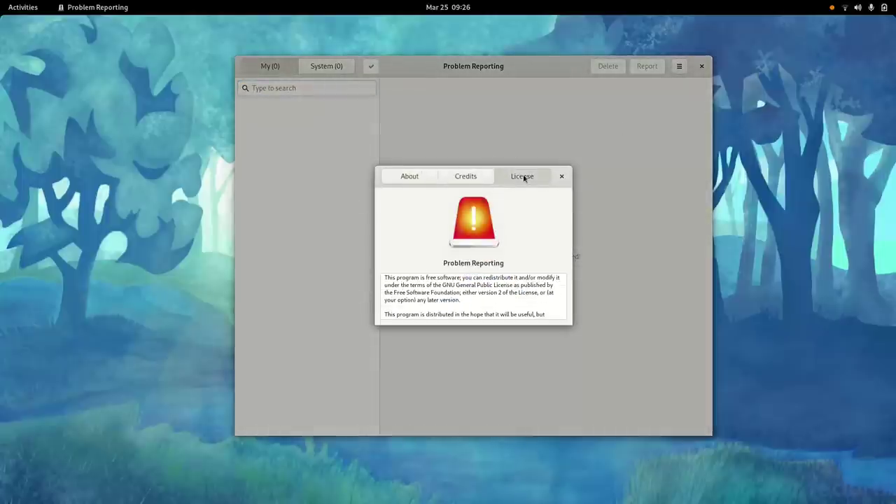
{"action": "left_click", "coordinate": [563, 176]}
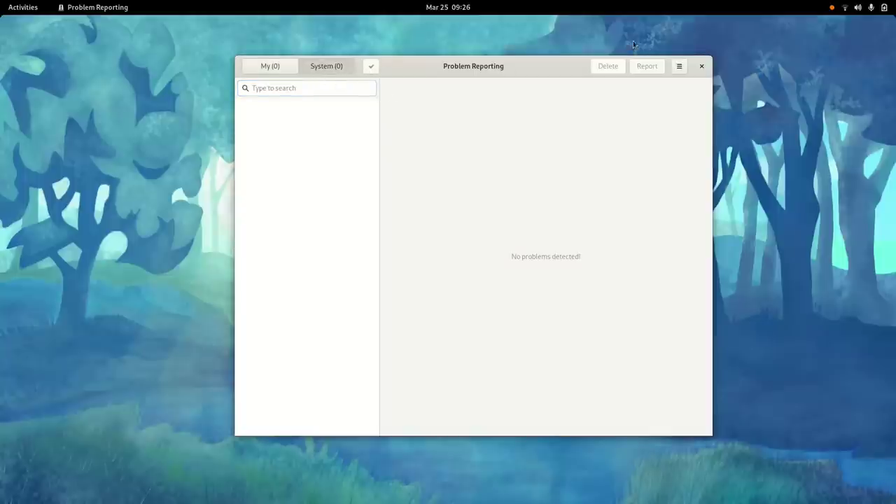
Close Problem Reporting and launch Text Editor from the application grid
{"action": "left_click", "coordinate": [704, 66]}
{"action": "key", "text": "super"}
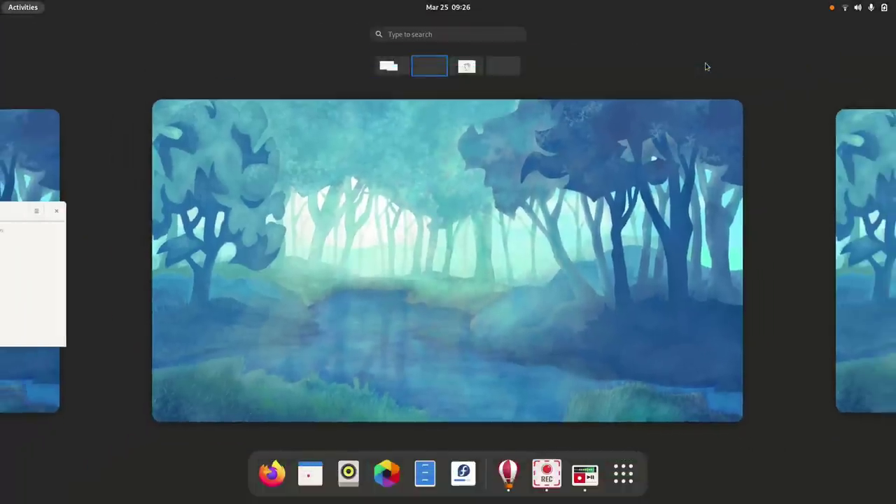
{"action": "key", "text": "super"}
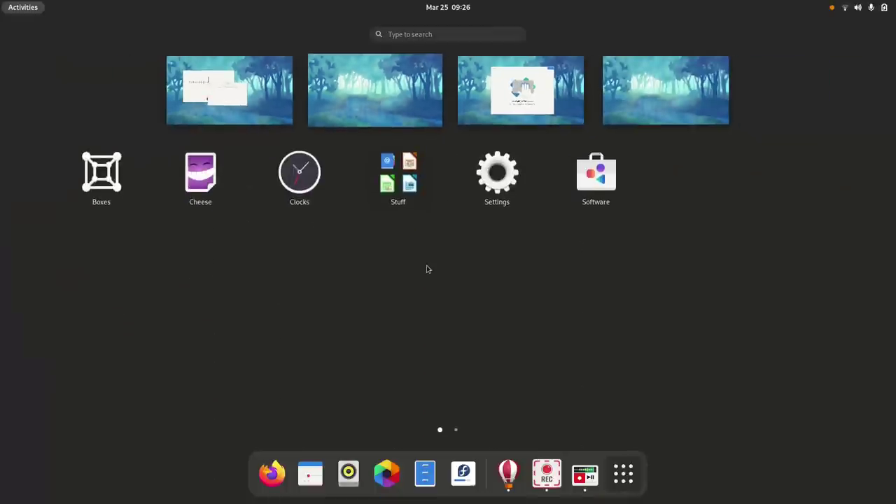
{"action": "scroll", "coordinate": [428, 269], "scroll_direction": "down", "scroll_amount": 1}
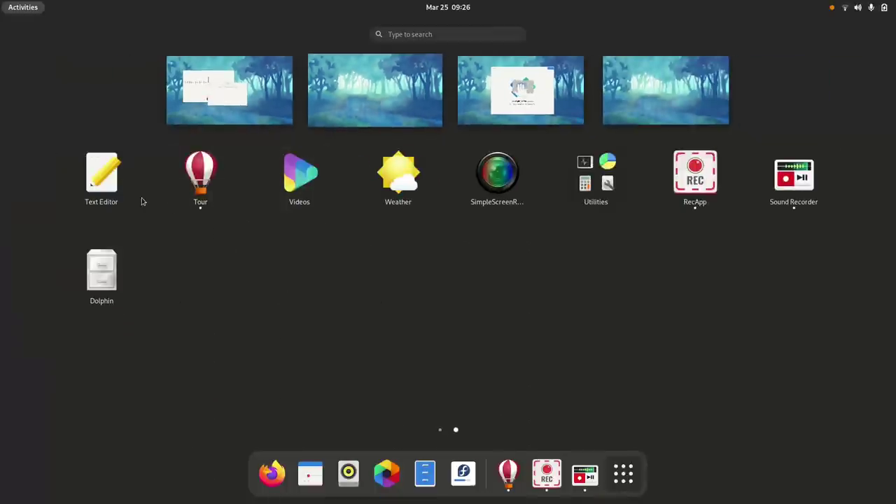
{"action": "left_click", "coordinate": [111, 179]}
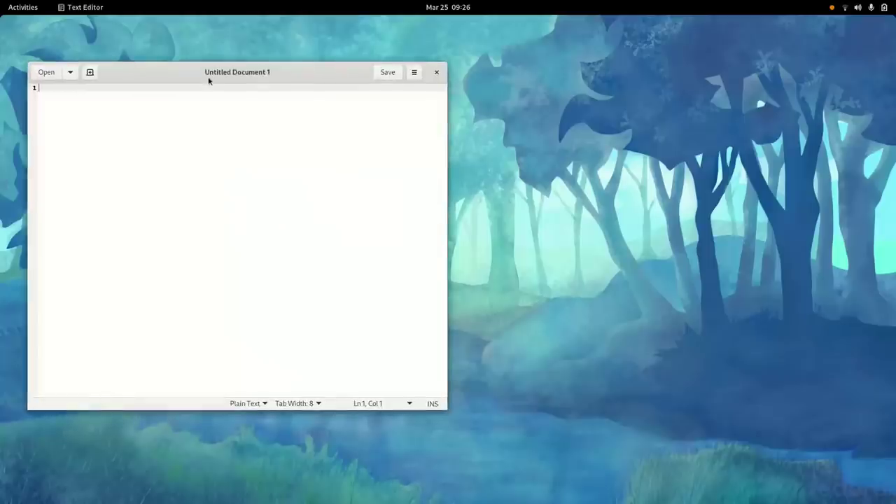
Type the lines ue, au, oe, uao, eu, aue and paste several copies of them
{"action": "left_click_drag", "start_coordinate": [208, 81], "coordinate": [392, 126]}
{"action": "type", "text": "ue au oe ua"}
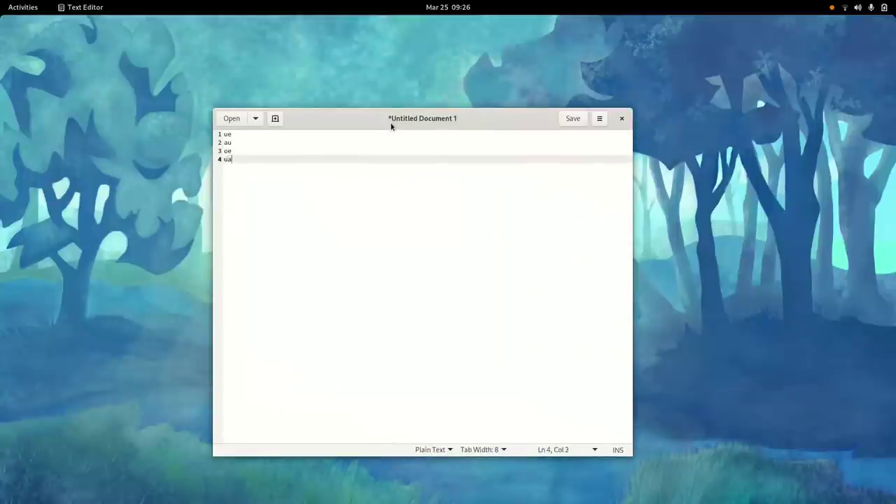
{"action": "type", "text": "o eu aue a"}
{"action": "key", "text": "shift+Up"}
{"action": "key", "text": "shift+Up"}
{"action": "key", "text": "shift+Up"}
{"action": "key", "text": "shift+Up"}
{"action": "key", "text": "shift+Up"}
{"action": "key", "text": "ctrl+c"}
{"action": "key", "text": "ctrl+v"}
{"action": "key", "text": "ctrl+v"}
{"action": "key", "text": "ctrl+v"}
{"action": "key", "text": "ctrl+v"}
{"action": "key", "text": "ctrl+v"}
{"action": "key", "text": "ctrl+v"}
{"action": "key", "text": "ctrl+v"}
{"action": "key", "text": "ctrl+v"}
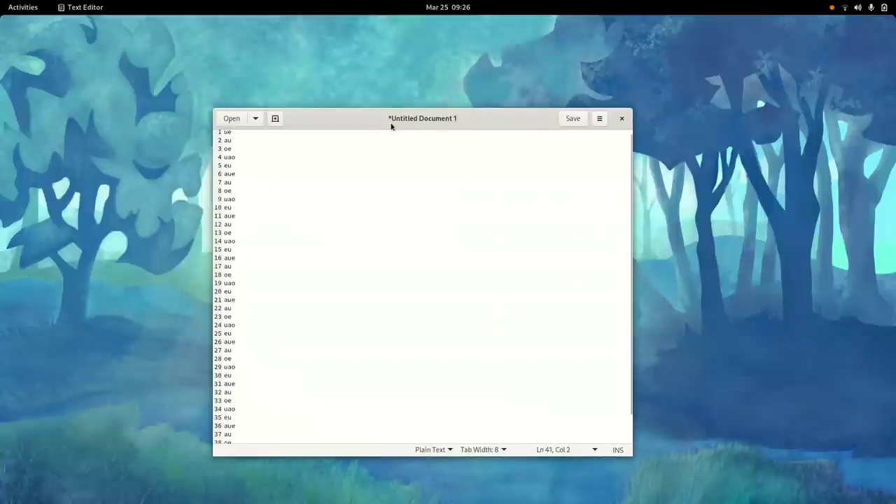
{"action": "key", "text": "ctrl+v"}
{"action": "key", "text": "ctrl+v"}
{"action": "key", "text": "ctrl+v"}
{"action": "key", "text": "ctrl+v"}
{"action": "key", "text": "ctrl+v"}
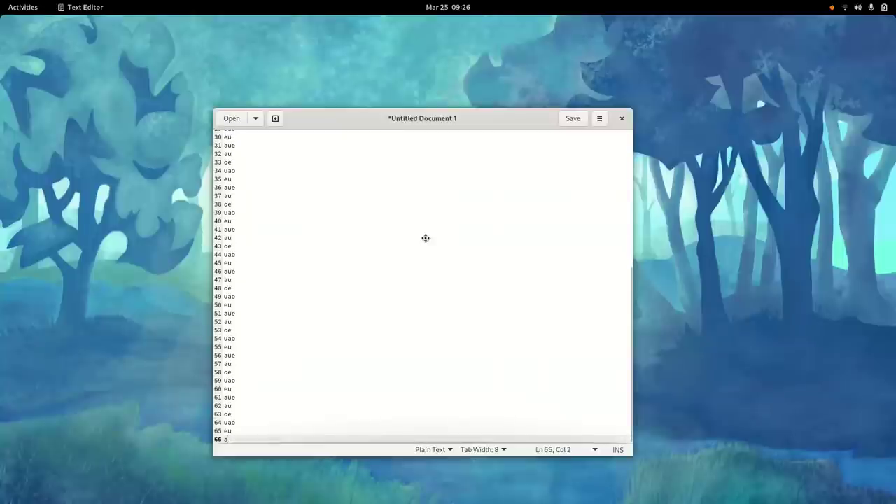
Select lines 5 to 23 and delete them
{"action": "key", "text": "Up"}
{"action": "key", "text": "Up"}
{"action": "key", "text": "Up"}
{"action": "key", "text": "Up"}
{"action": "key", "text": "Up"}
{"action": "key", "text": "Up"}
{"action": "key", "text": "Up"}
{"action": "key", "text": "Up"}
{"action": "key", "text": "Up"}
{"action": "key", "text": "Up"}
{"action": "key", "text": "Up"}
{"action": "key", "text": "Up"}
{"action": "key", "text": "Up"}
{"action": "key", "text": "Up"}
{"action": "key", "text": "Up"}
{"action": "key", "text": "Up"}
{"action": "key", "text": "Up"}
{"action": "key", "text": "Up"}
{"action": "key", "text": "Up"}
{"action": "key", "text": "Up"}
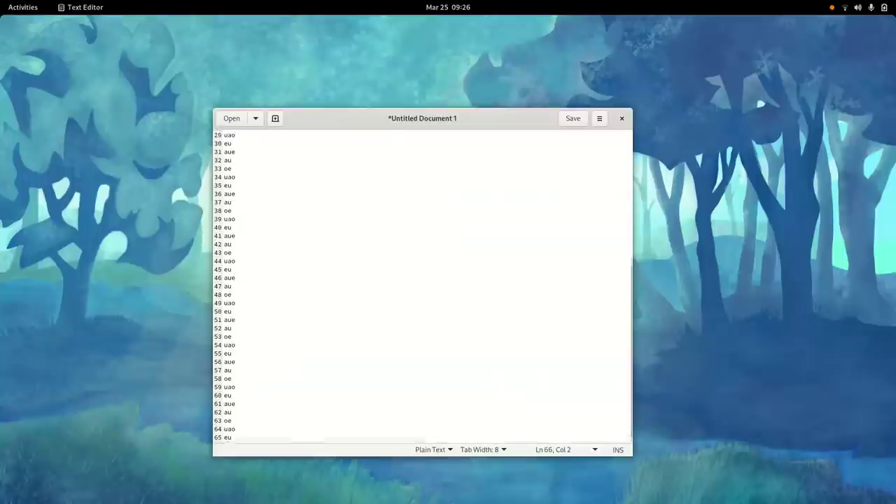
{"action": "scroll", "coordinate": [423, 287], "scroll_direction": "down", "scroll_amount": 4}
{"action": "scroll", "coordinate": [423, 286], "scroll_direction": "up", "scroll_amount": 9}
{"action": "scroll", "coordinate": [423, 286], "scroll_direction": "down", "scroll_amount": 5}
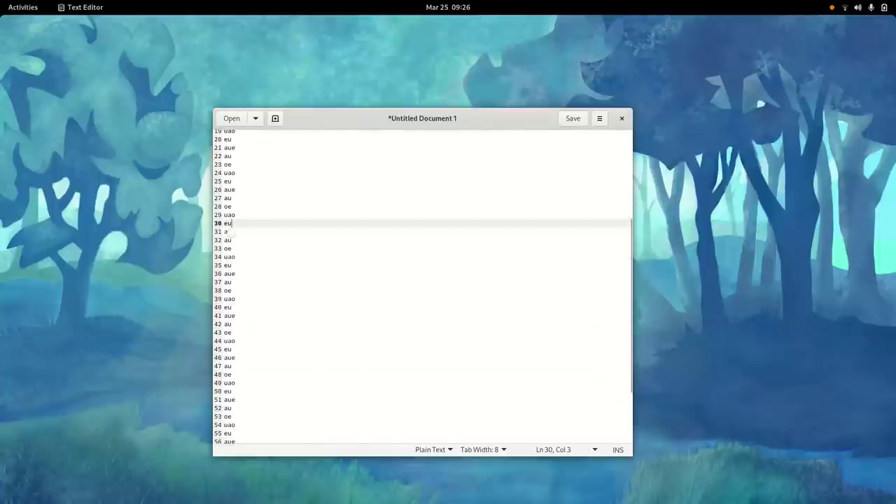
{"action": "scroll", "coordinate": [423, 286], "scroll_direction": "up", "scroll_amount": 6}
{"action": "key", "text": "shift+Up"}
{"action": "key", "text": "shift+Up"}
{"action": "key", "text": "shift+Up"}
{"action": "key", "text": "shift+Up"}
{"action": "key", "text": "shift+Up"}
{"action": "key", "text": "shift+Up"}
{"action": "key", "text": "shift+Up"}
{"action": "key", "text": "shift+Up"}
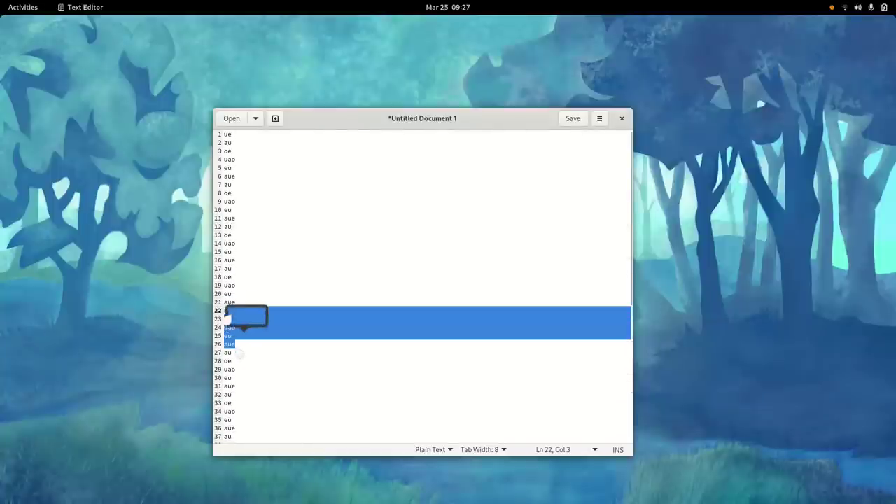
{"action": "left_click_drag", "start_coordinate": [263, 364], "coordinate": [317, 168]}
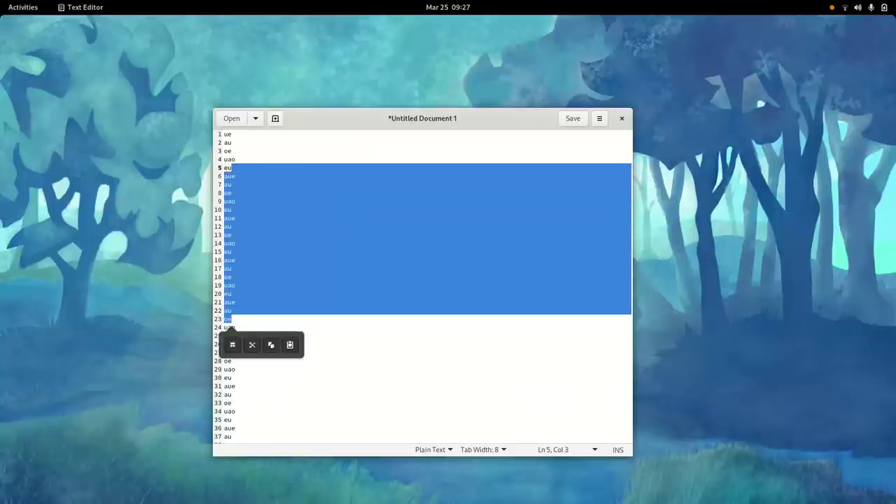
{"action": "key", "text": "Delete"}
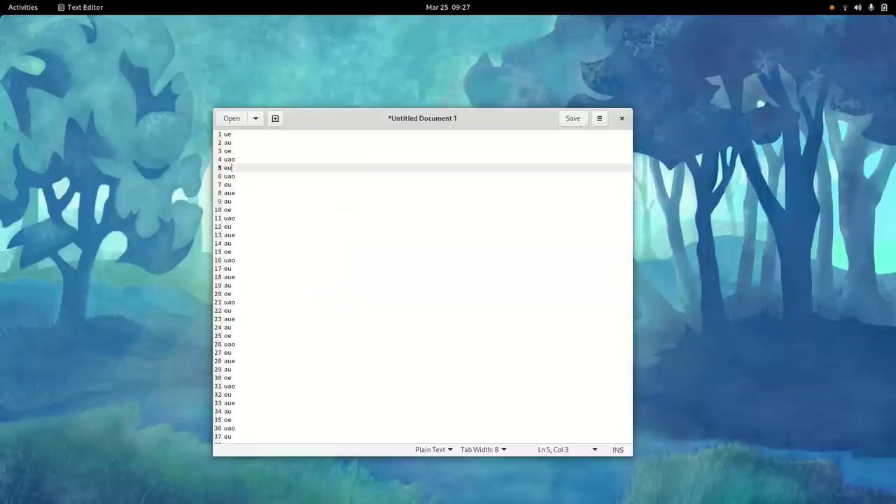
Add 'ue' on line 38, then undo it
{"action": "scroll", "coordinate": [420, 288], "scroll_direction": "down", "scroll_amount": 4}
{"action": "left_click", "coordinate": [231, 347]}
{"action": "left_click", "coordinate": [233, 355]}
{"action": "type", "text": "ue"}
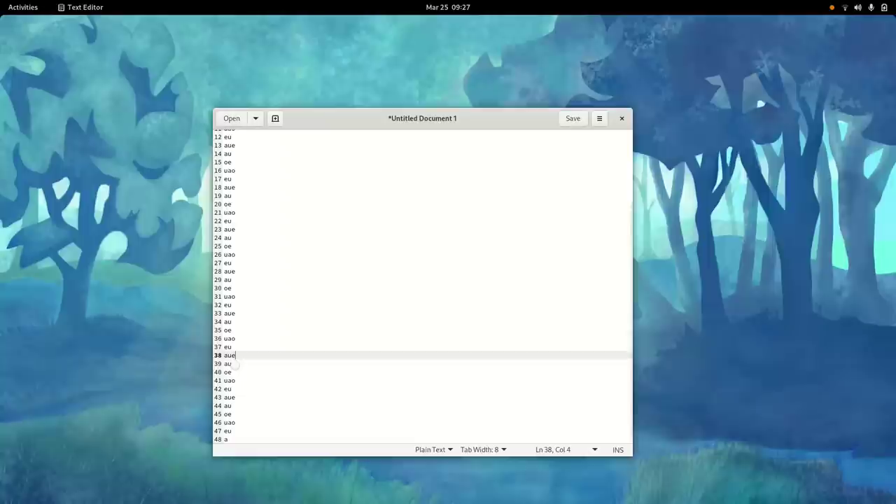
{"action": "key", "text": "ctrl+z"}
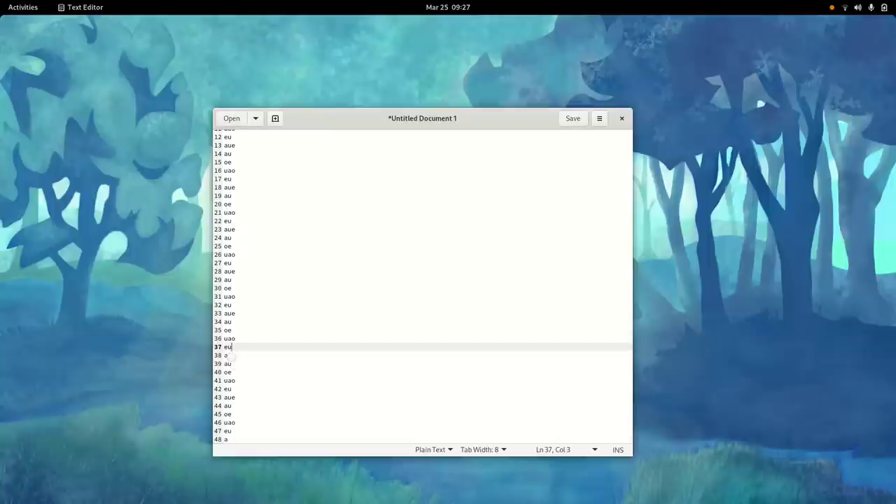
Turn on the side panel from the View menu and enlarge the editor window
{"action": "key", "text": "F10"}
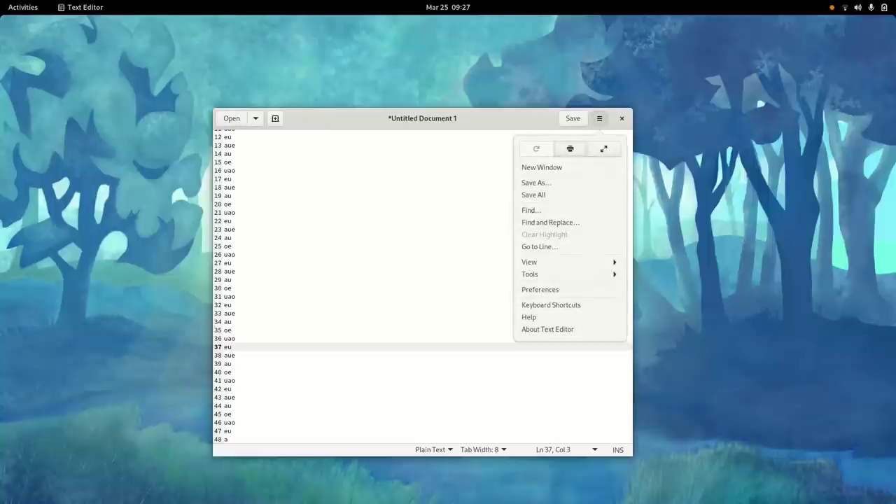
{"action": "key", "text": "Down"}
{"action": "key", "text": "Down"}
{"action": "key", "text": "Down"}
{"action": "key", "text": "Down"}
{"action": "key", "text": "Down"}
{"action": "key", "text": "Down"}
{"action": "key", "text": "Down"}
{"action": "key", "text": "Down"}
{"action": "key", "text": "Right"}
{"action": "key", "text": "Down"}
{"action": "key", "text": "Return"}
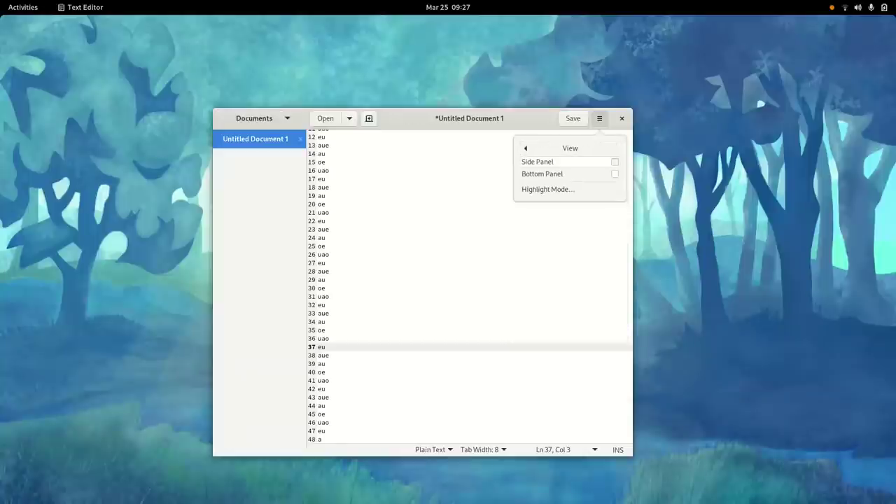
{"action": "key", "text": "alt+F8"}
{"action": "key", "text": "Right"}
{"action": "key", "text": "Right"}
{"action": "key", "text": "Right"}
{"action": "key", "text": "Right"}
{"action": "key", "text": "Right"}
{"action": "key", "text": "Right"}
{"action": "key", "text": "Right"}
{"action": "key", "text": "Right"}
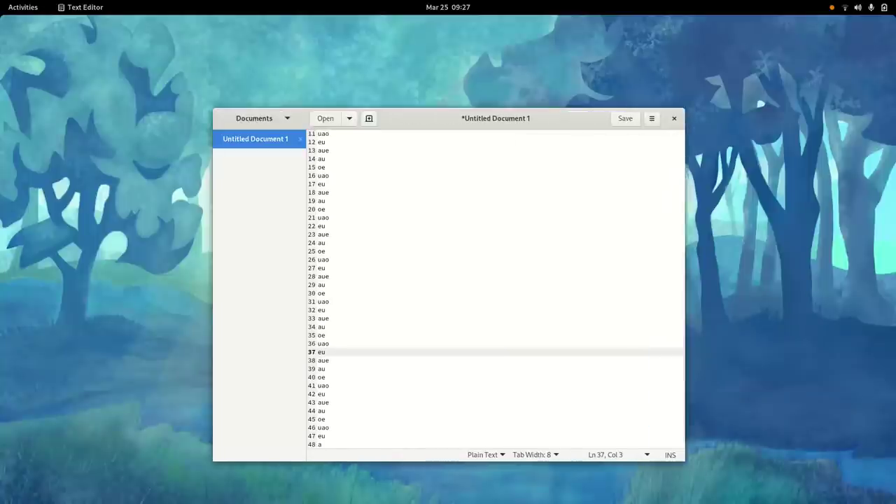
Switch the side panel to File Browser and try the 1.9 GB Volume, cancelling the mount
{"action": "left_click", "coordinate": [255, 119]}
{"action": "left_click", "coordinate": [259, 169]}
{"action": "left_click", "coordinate": [261, 180]}
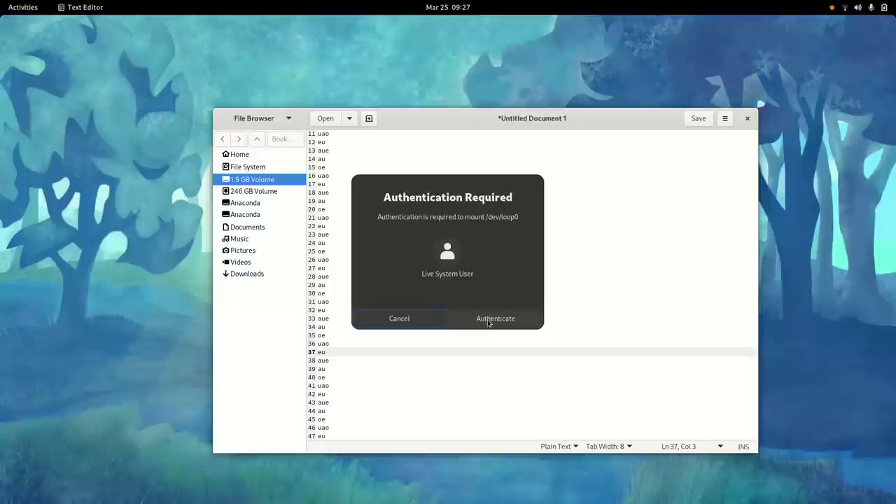
{"action": "left_click", "coordinate": [418, 321]}
{"action": "left_click", "coordinate": [453, 307]}
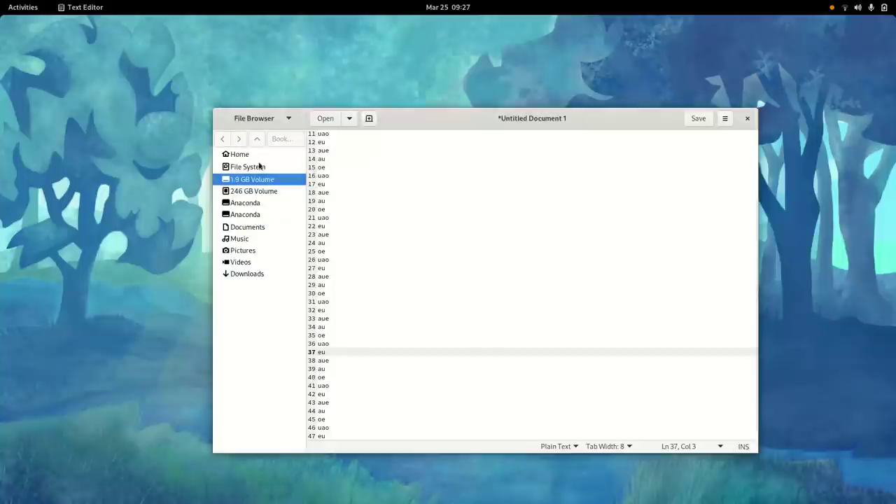
Expand the empty Documents and Downloads folders under Home, then close the editor window
{"action": "left_click", "coordinate": [236, 154]}
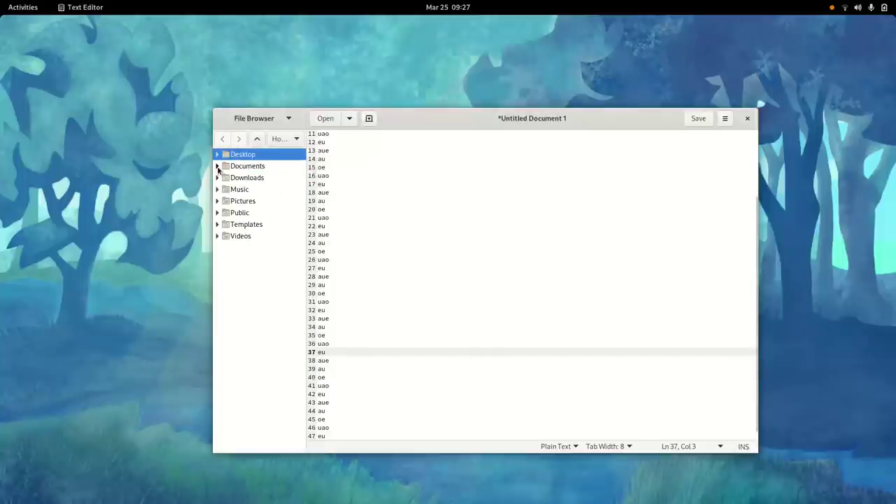
{"action": "left_click", "coordinate": [218, 166]}
{"action": "double_click", "coordinate": [223, 190]}
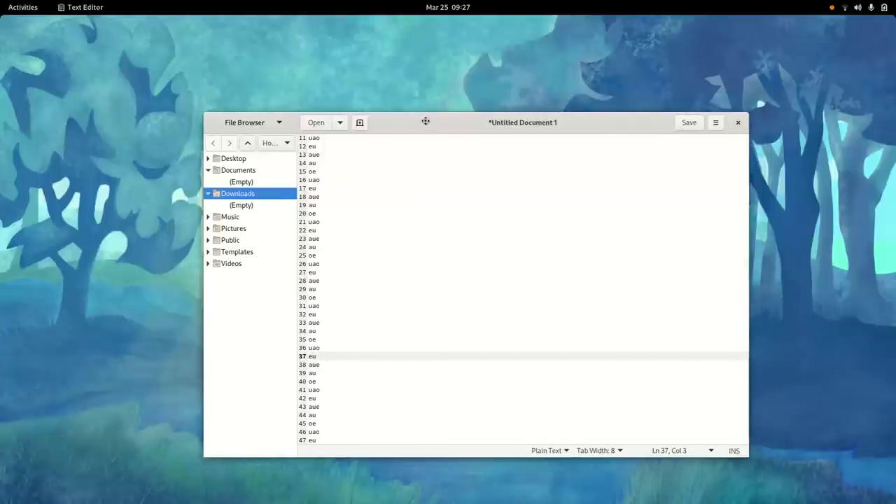
{"action": "left_click_drag", "start_coordinate": [416, 125], "coordinate": [396, 126]}
{"action": "left_click", "coordinate": [687, 129]}
{"action": "left_click", "coordinate": [713, 130]}
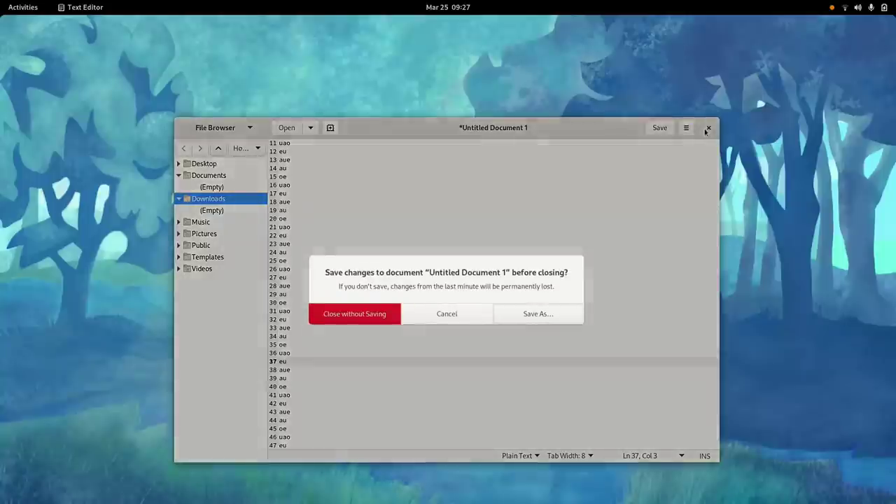
{"action": "key", "text": "super"}
{"action": "key", "text": "super"}
Discard the unsaved document and launch Videos from the second page of applications
{"action": "left_click", "coordinate": [360, 318]}
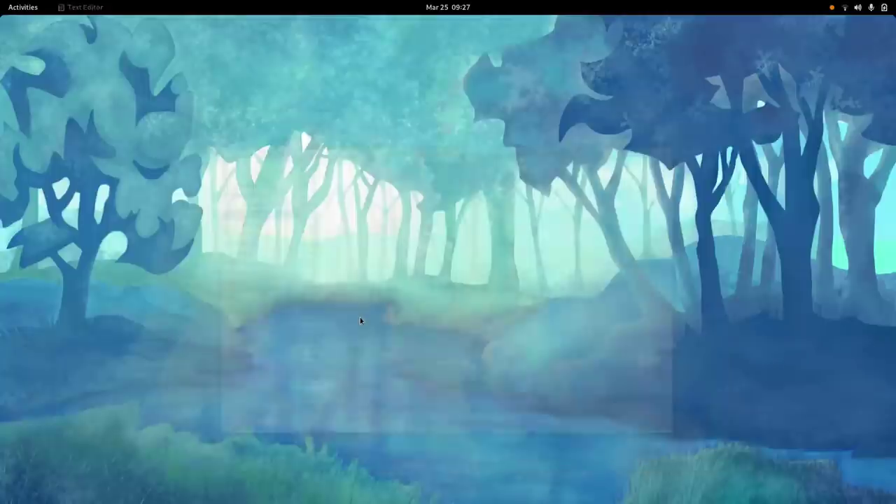
{"action": "key", "text": "super"}
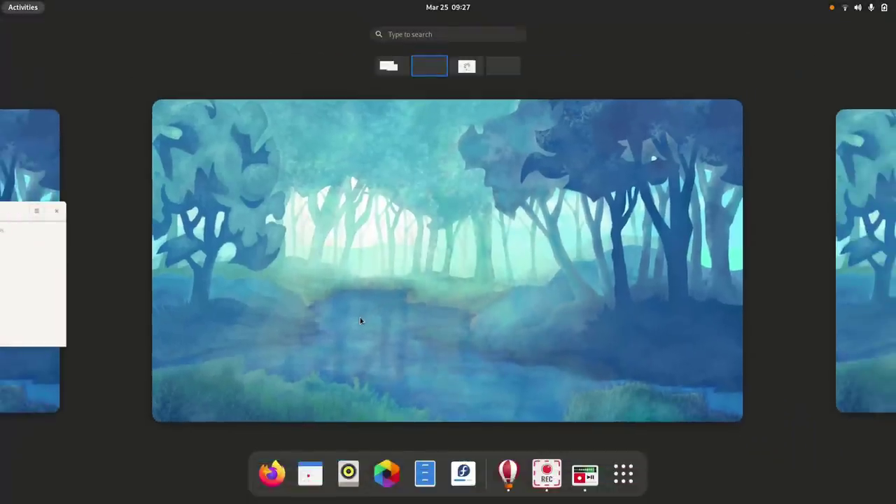
{"action": "key", "text": "super"}
{"action": "scroll", "coordinate": [245, 207], "scroll_direction": "down", "scroll_amount": 1}
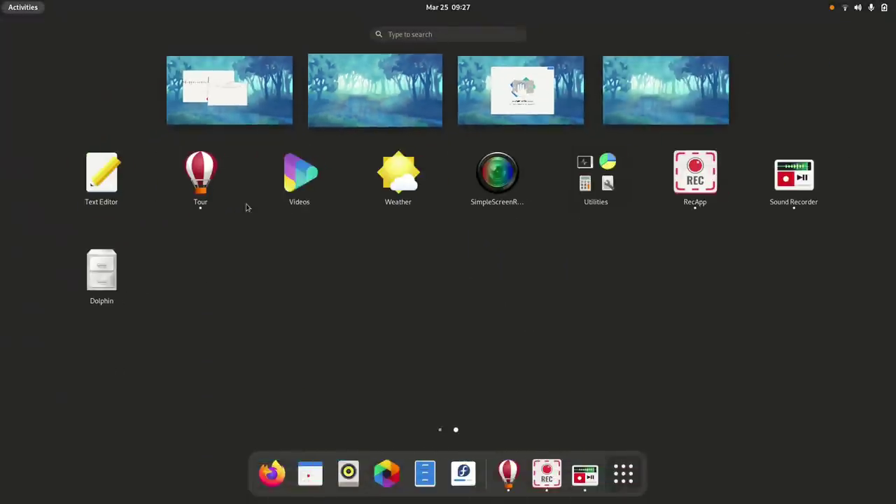
{"action": "left_click", "coordinate": [301, 181]}
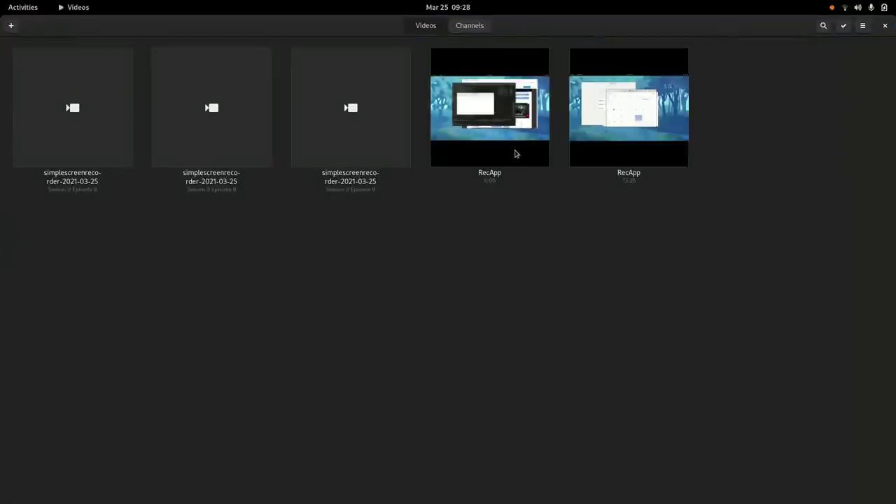
Play the RecApp recording windowed, pause it at 0:03, and enlarge the player
{"action": "left_click", "coordinate": [502, 142]}
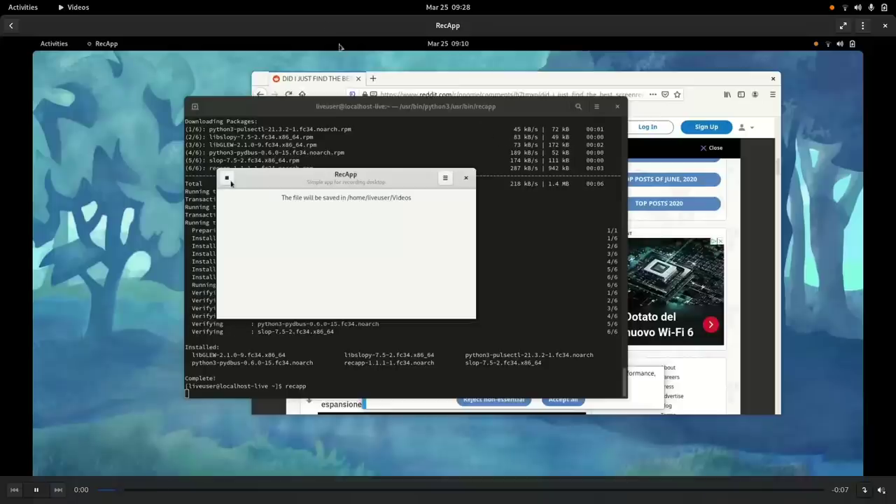
{"action": "double_click", "coordinate": [337, 44]}
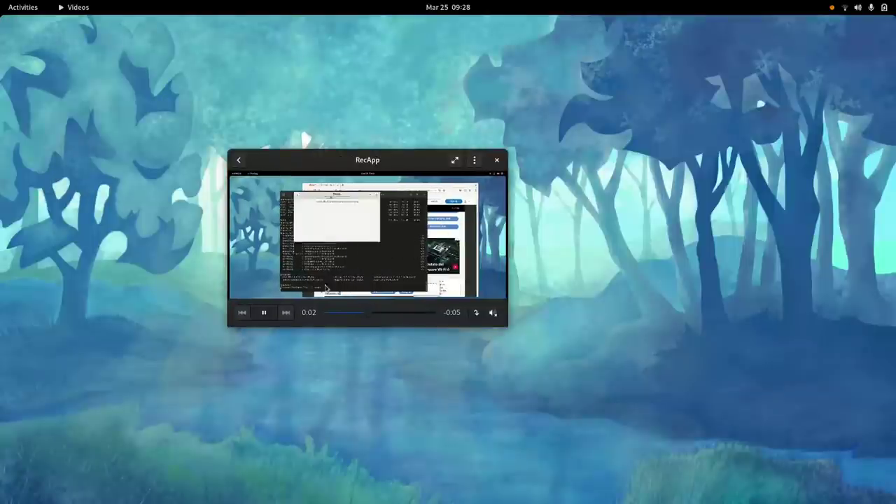
{"action": "left_click", "coordinate": [264, 313]}
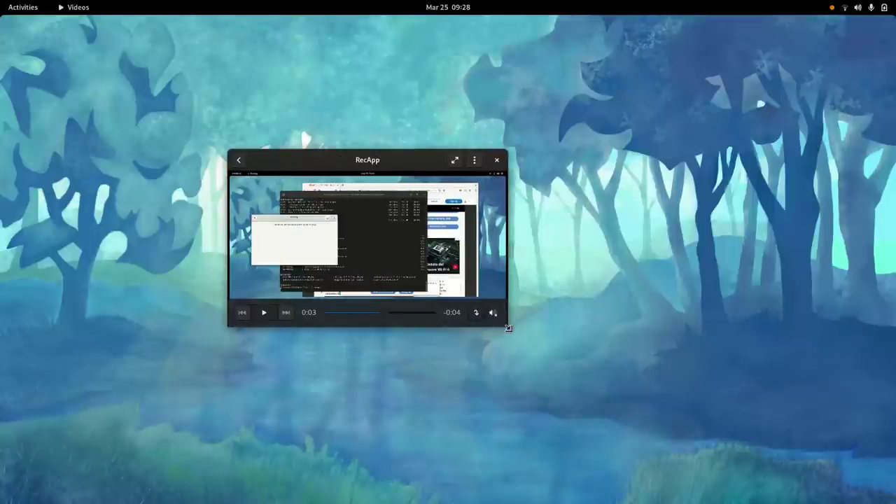
{"action": "left_click_drag", "start_coordinate": [514, 332], "coordinate": [687, 463]}
Peek at the Aspect Ratio choices in the options menu, then dismiss the menu
{"action": "left_click", "coordinate": [655, 160]}
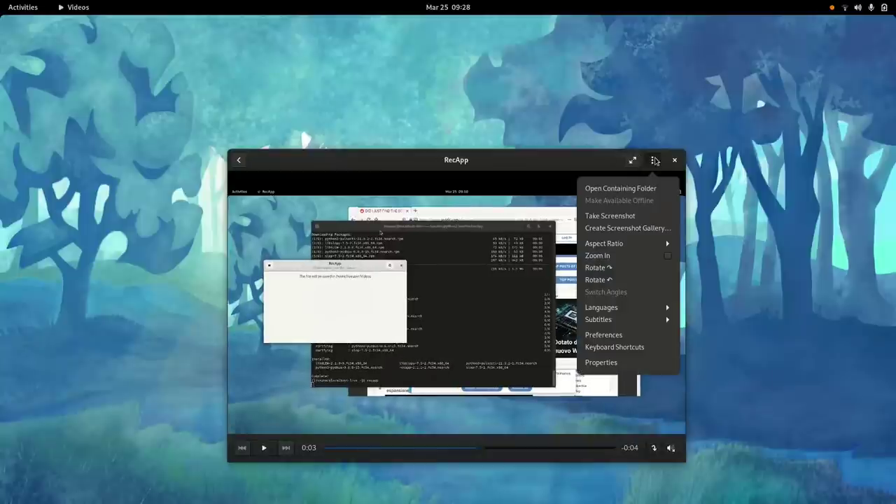
{"action": "left_click", "coordinate": [637, 243]}
{"action": "left_click", "coordinate": [619, 189]}
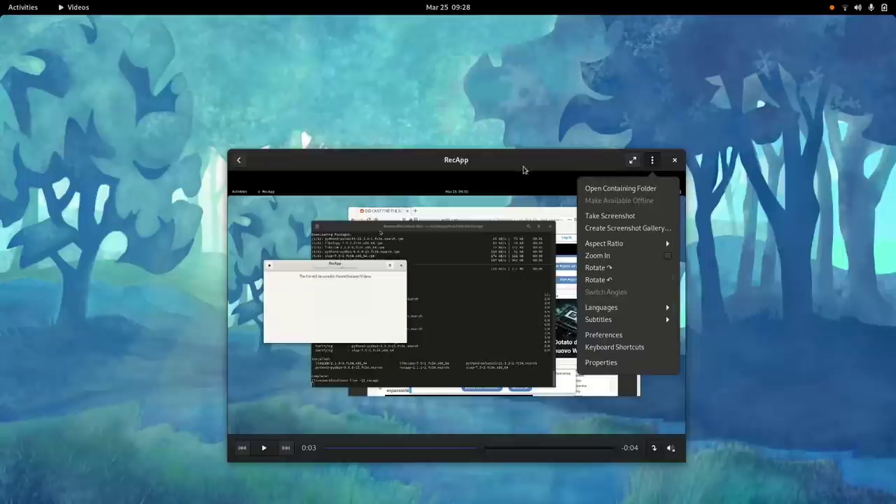
{"action": "left_click", "coordinate": [503, 159]}
Open the Draghi clip from Rai.tv > Most Popular > Politics in the Channels view
{"action": "left_click", "coordinate": [238, 159]}
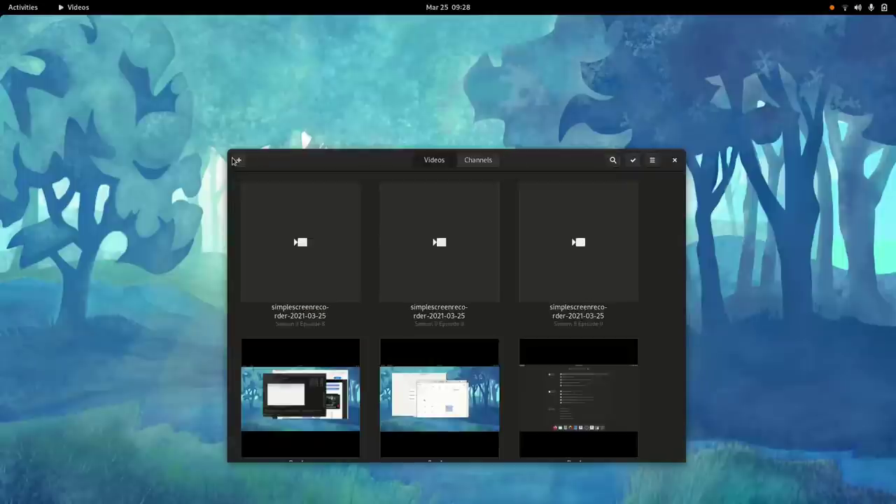
{"action": "scroll", "coordinate": [422, 251], "scroll_direction": "down", "scroll_amount": 5}
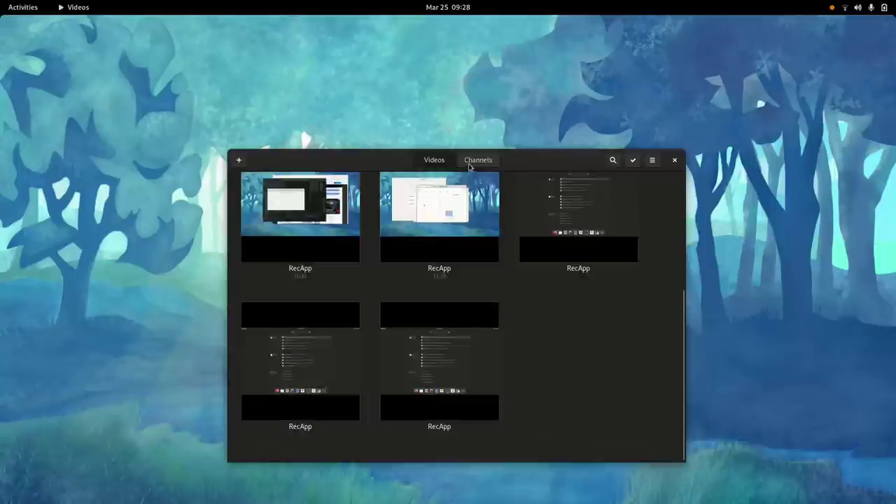
{"action": "left_click", "coordinate": [475, 162]}
{"action": "scroll", "coordinate": [522, 314], "scroll_direction": "up", "scroll_amount": 1}
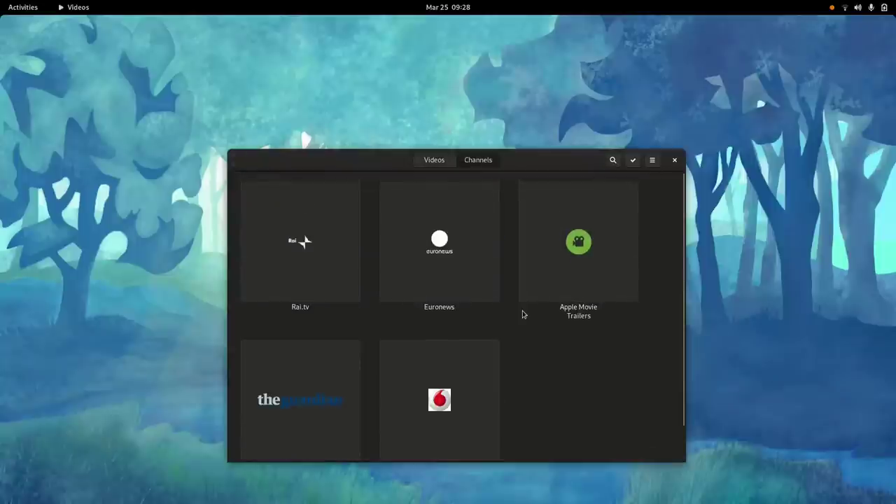
{"action": "left_click", "coordinate": [326, 261]}
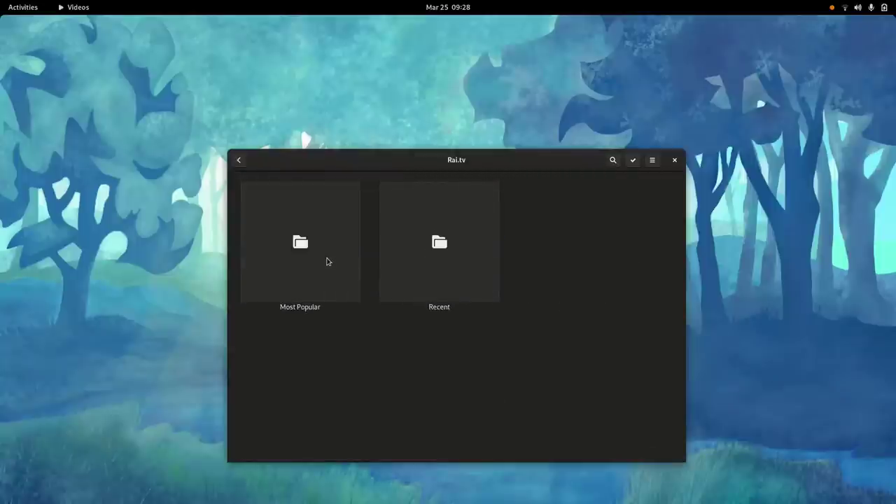
{"action": "left_click", "coordinate": [326, 261]}
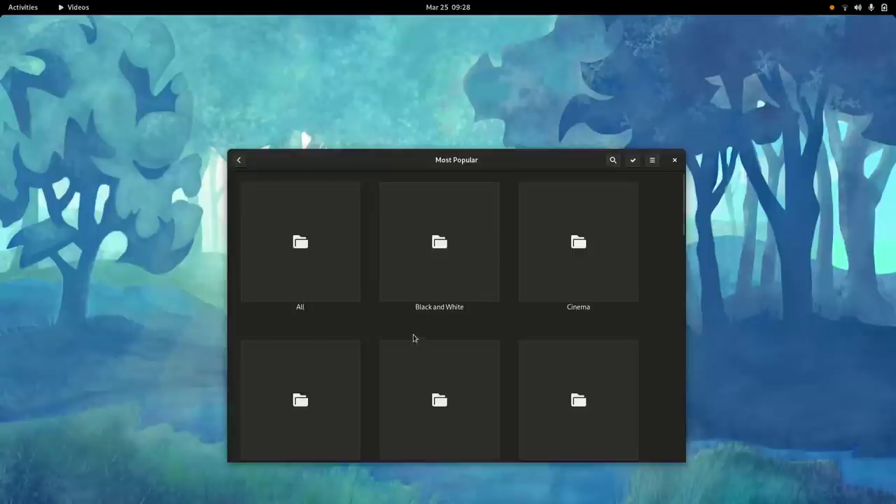
{"action": "scroll", "coordinate": [414, 325], "scroll_direction": "down", "scroll_amount": 5}
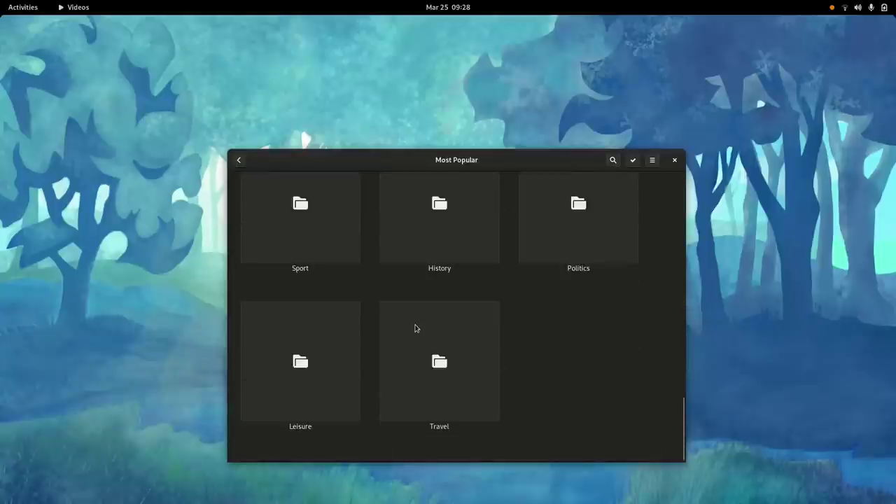
{"action": "left_click", "coordinate": [596, 256]}
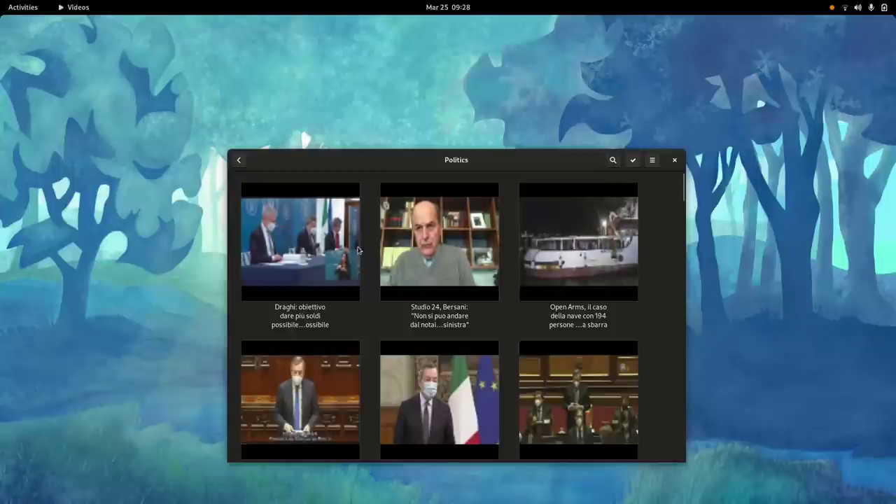
{"action": "left_click", "coordinate": [329, 248]}
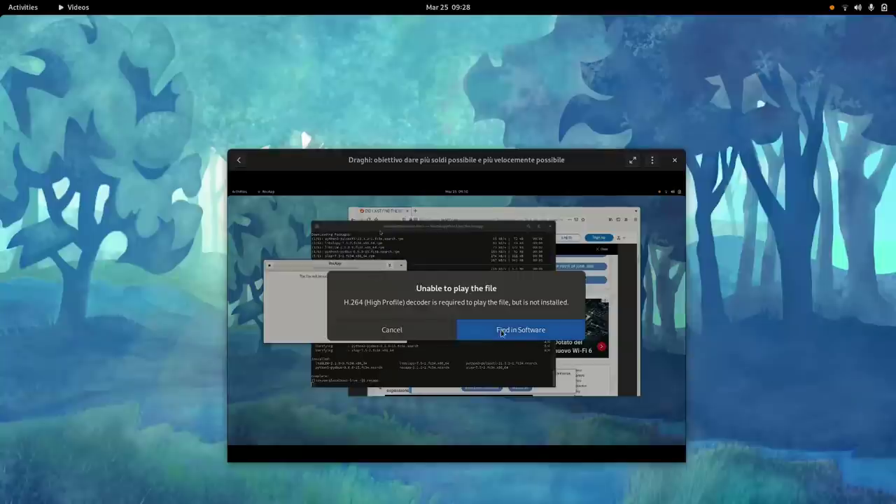
Install the H.264 and libav GStreamer codecs through Software, then close its codec list
{"action": "left_click", "coordinate": [501, 333]}
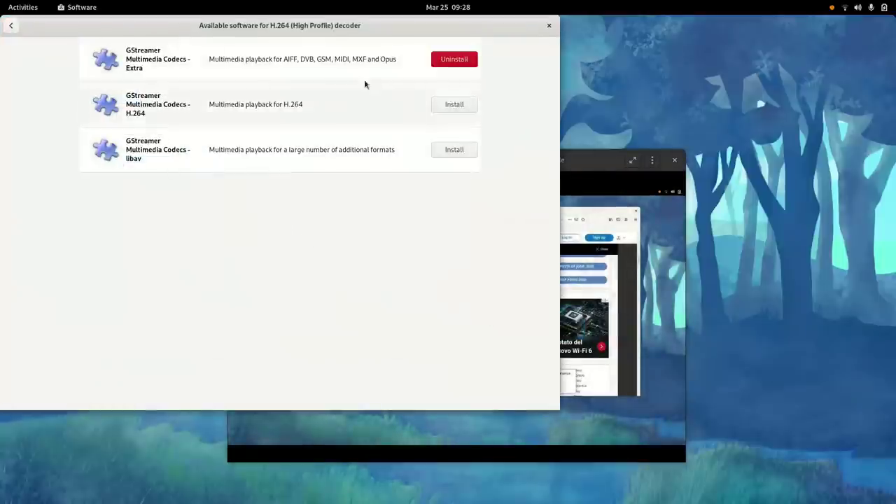
{"action": "left_click", "coordinate": [519, 129]}
{"action": "left_click", "coordinate": [529, 173]}
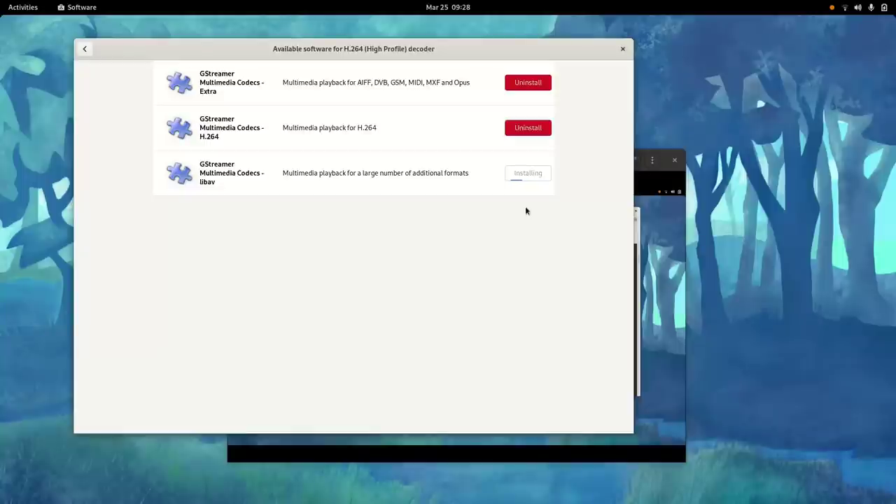
{"action": "mouse_move", "coordinate": [654, 232]}
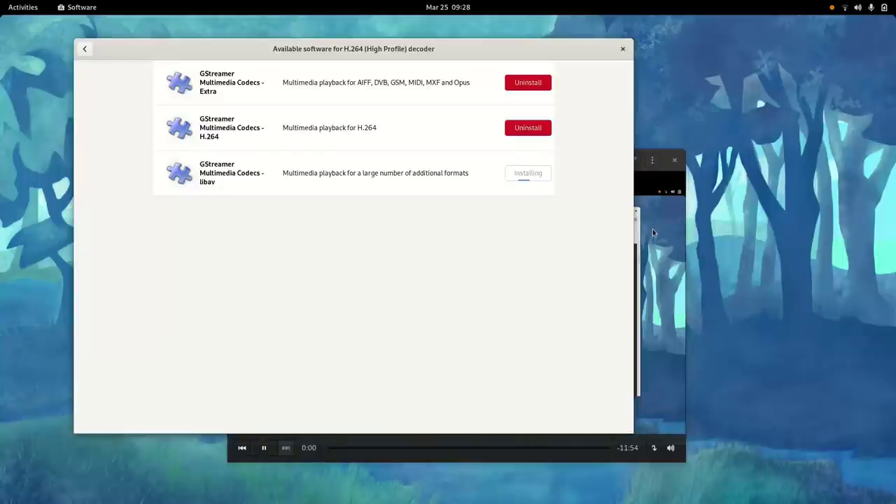
{"action": "left_click", "coordinate": [623, 51]}
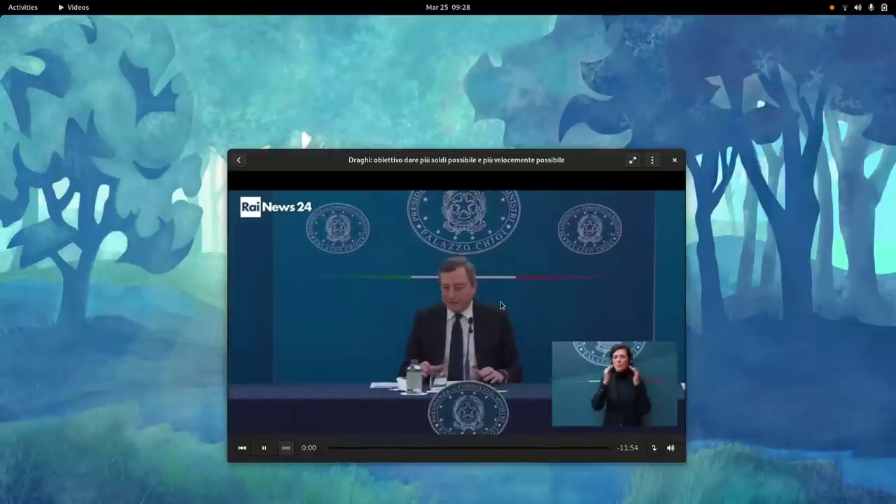
Leave the Draghi video and go back up to the Channels list
{"action": "left_click", "coordinate": [238, 160]}
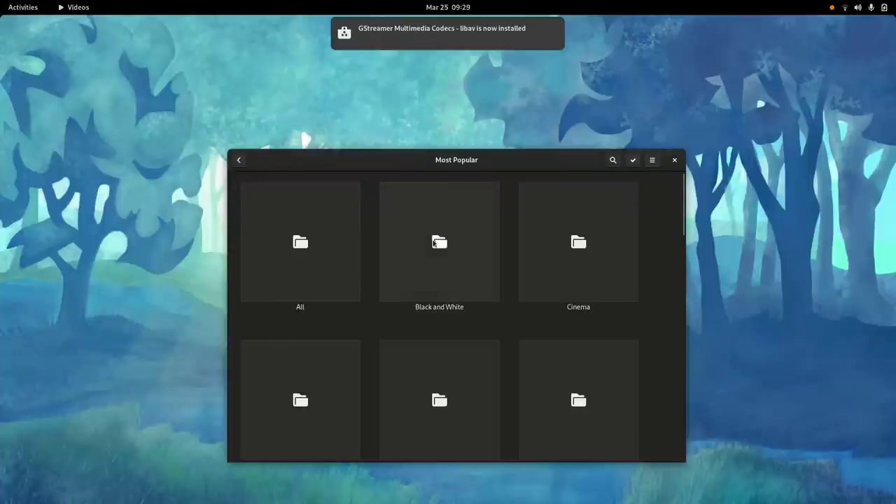
{"action": "scroll", "coordinate": [439, 288], "scroll_direction": "down", "scroll_amount": 5}
{"action": "scroll", "coordinate": [441, 291], "scroll_direction": "up", "scroll_amount": 1}
{"action": "scroll", "coordinate": [440, 290], "scroll_direction": "up", "scroll_amount": 3}
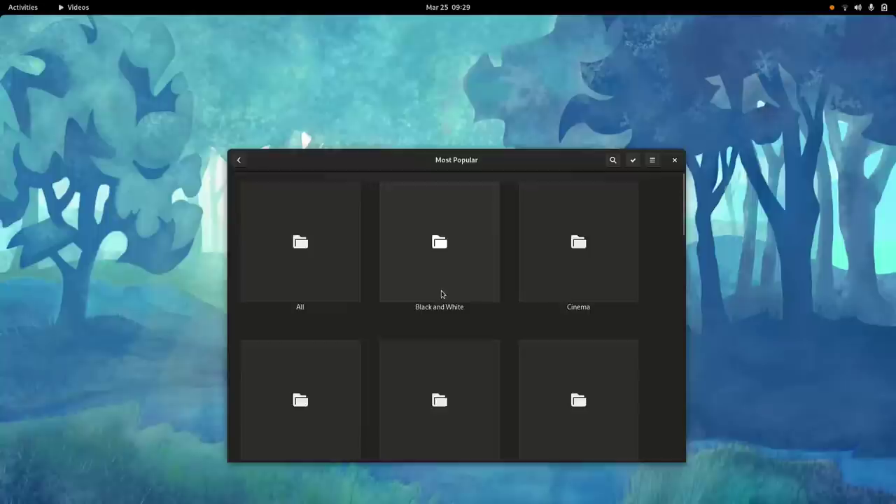
{"action": "key", "text": "alt+Left"}
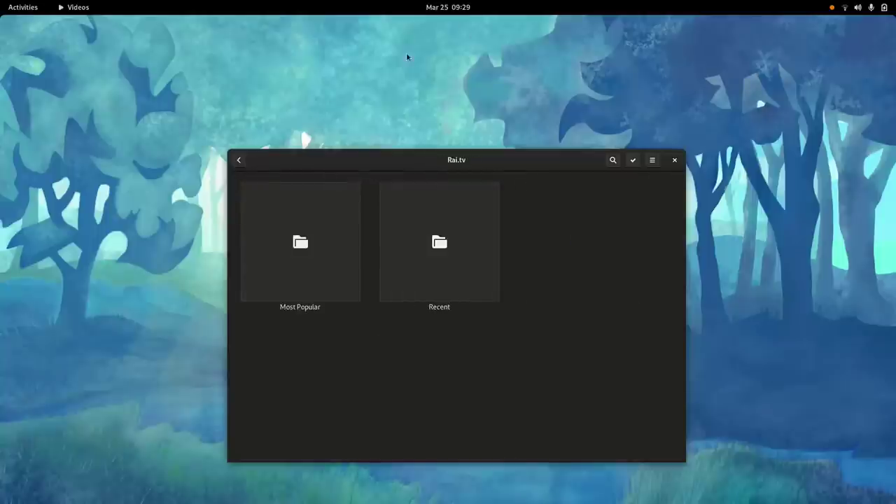
{"action": "left_click", "coordinate": [238, 160]}
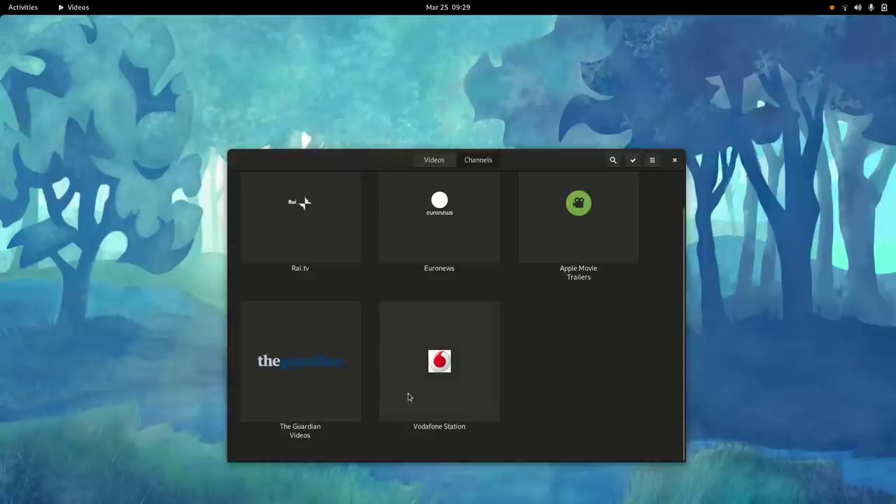
{"action": "scroll", "coordinate": [315, 393], "scroll_direction": "up", "scroll_amount": 1}
Play the La Barbie-Luciana clip from Rai.tv > Most Popular > Comedians
{"action": "left_click", "coordinate": [318, 265]}
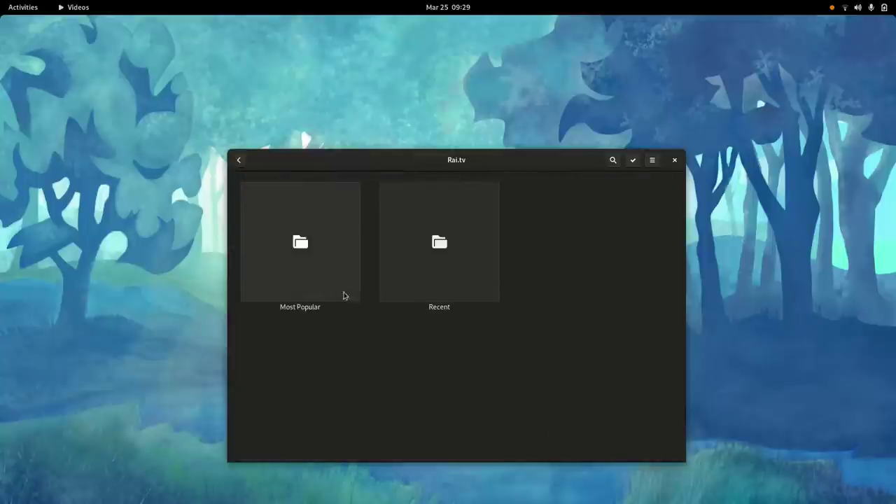
{"action": "left_click", "coordinate": [337, 278]}
{"action": "scroll", "coordinate": [447, 322], "scroll_direction": "down", "scroll_amount": 3}
{"action": "scroll", "coordinate": [446, 321], "scroll_direction": "down", "scroll_amount": 2}
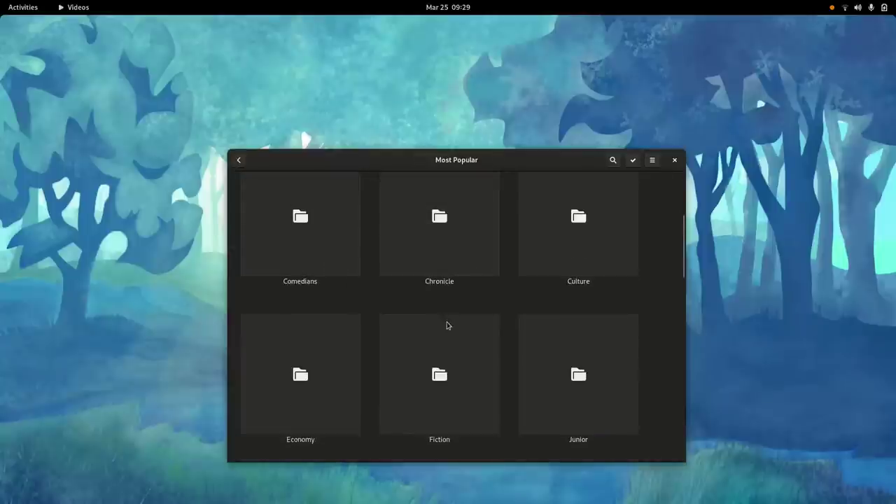
{"action": "left_click", "coordinate": [304, 271]}
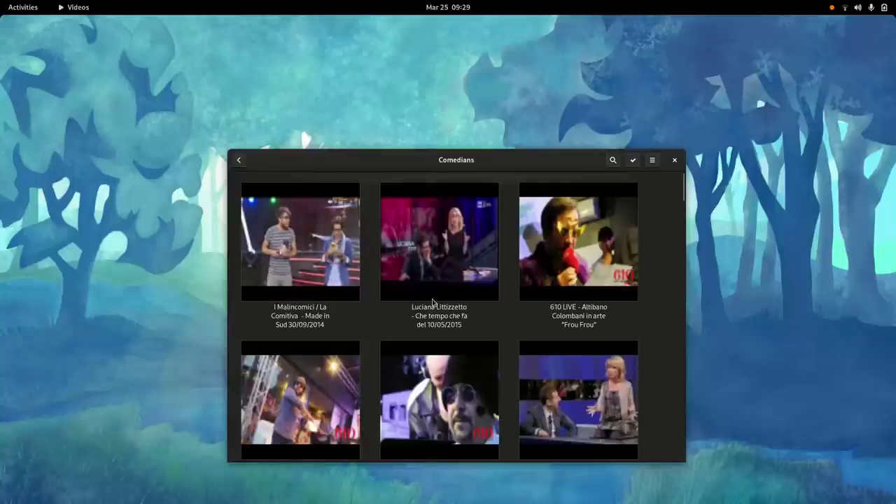
{"action": "left_click", "coordinate": [561, 383]}
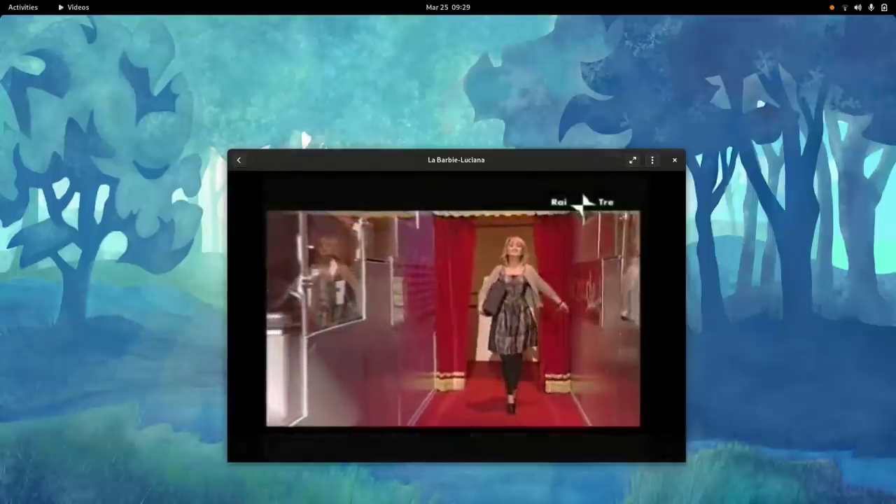
Launch Document Viewer from the Utilities folder in the applications grid
{"action": "mouse_move", "coordinate": [668, 222]}
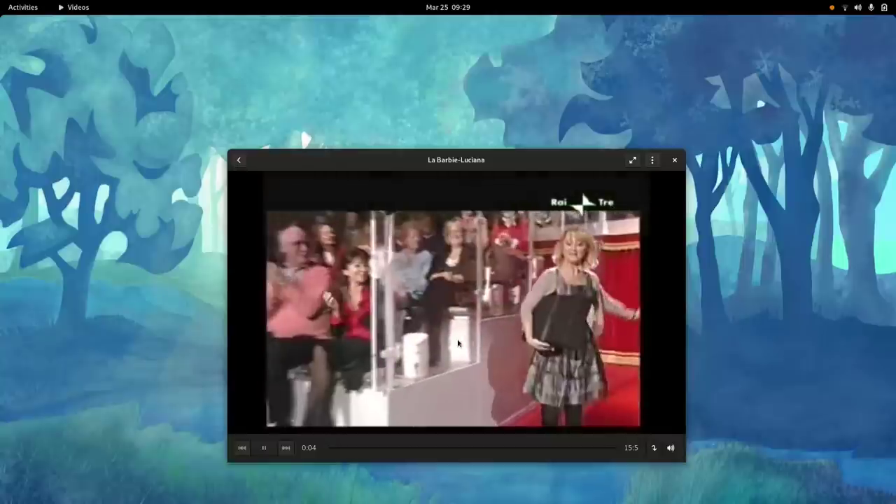
{"action": "key", "text": "super"}
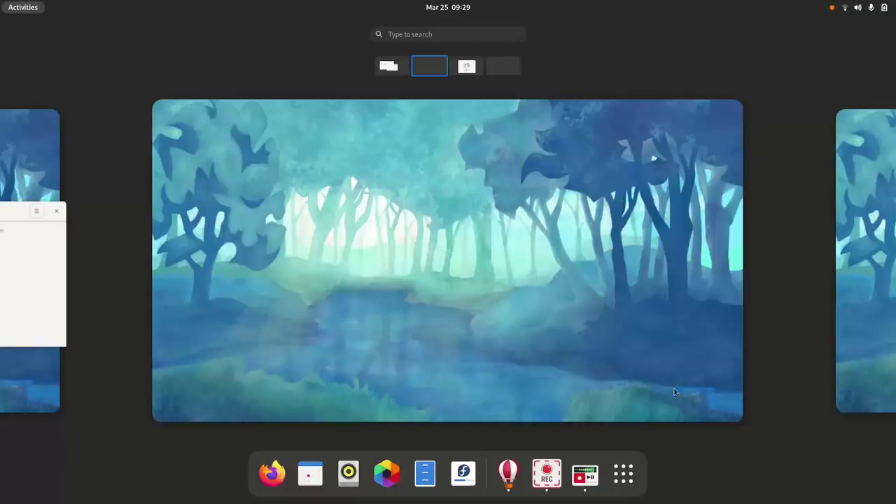
{"action": "left_click", "coordinate": [623, 474]}
{"action": "scroll", "coordinate": [467, 332], "scroll_direction": "down", "scroll_amount": 1}
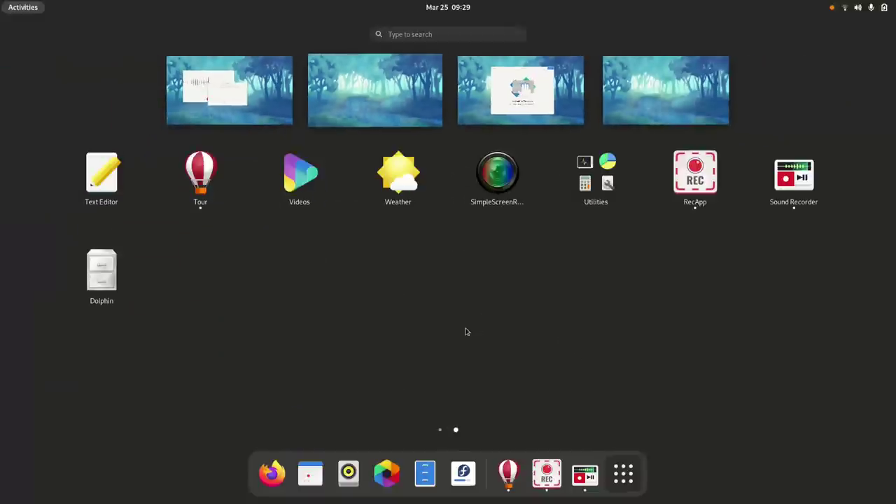
{"action": "left_click", "coordinate": [594, 179]}
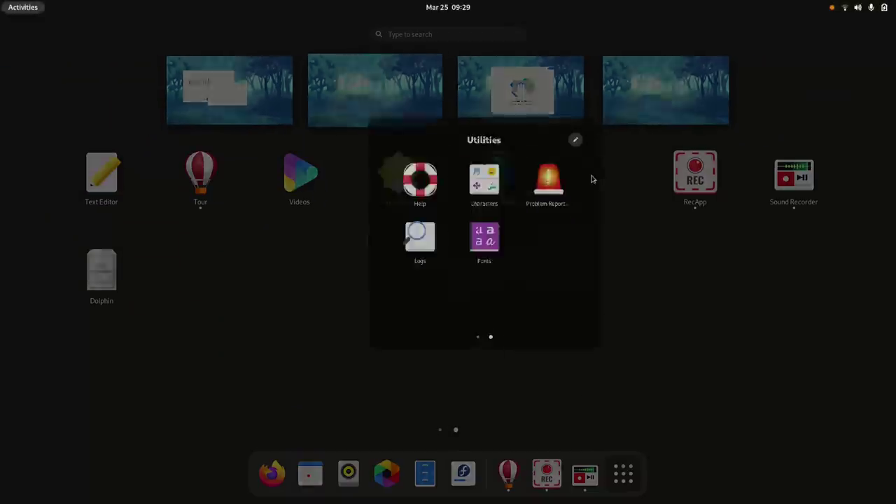
{"action": "scroll", "coordinate": [532, 275], "scroll_direction": "up", "scroll_amount": 1}
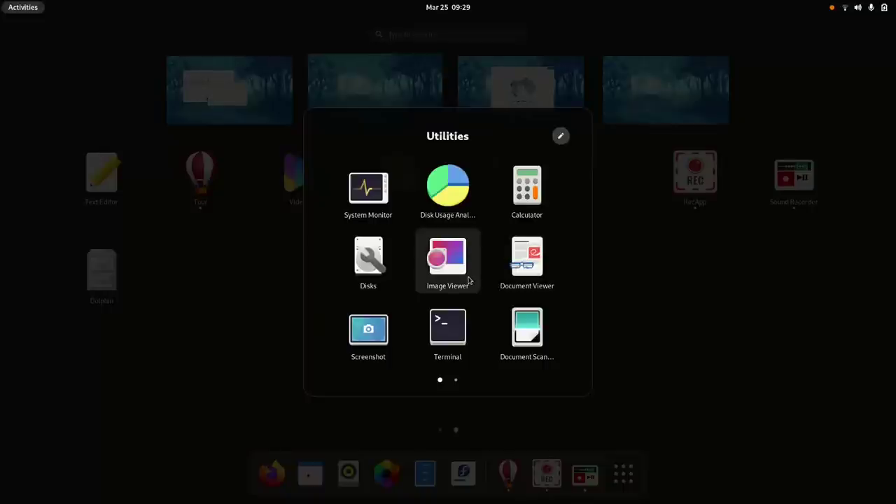
{"action": "left_click", "coordinate": [525, 279]}
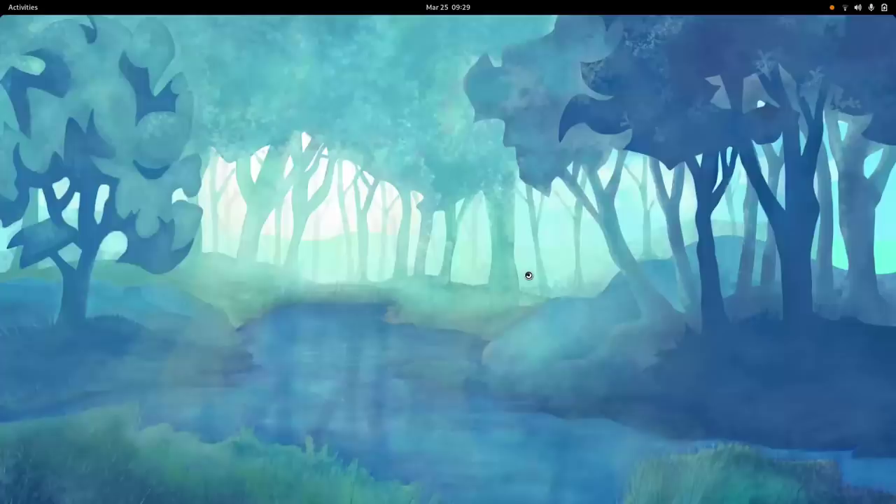
Move the Document Viewer window, browse Home in the Open dialog, cancel, and show the overview
{"action": "left_click_drag", "start_coordinate": [181, 115], "coordinate": [357, 82]}
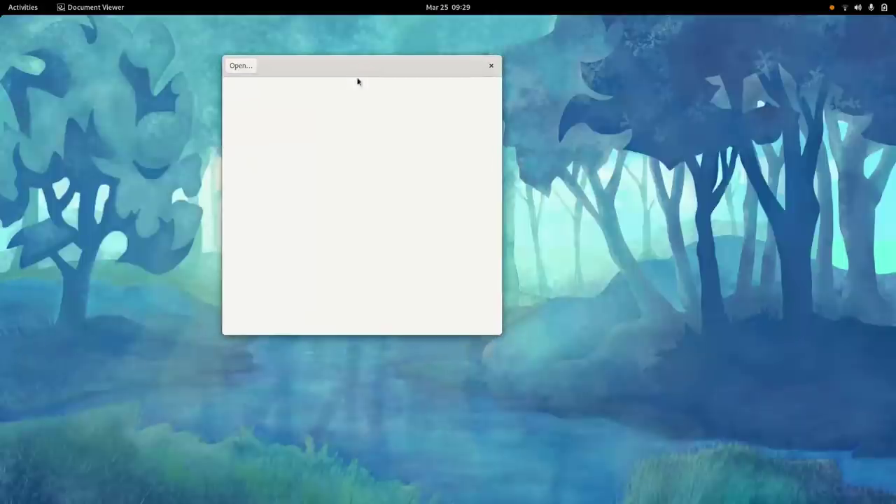
{"action": "left_click", "coordinate": [241, 67]}
{"action": "left_click", "coordinate": [127, 63]}
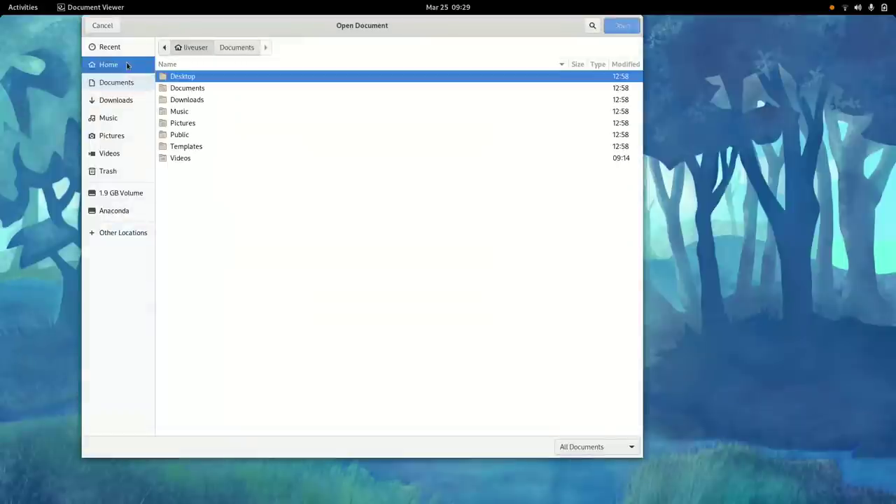
{"action": "left_click", "coordinate": [102, 26]}
{"action": "key", "text": "super"}
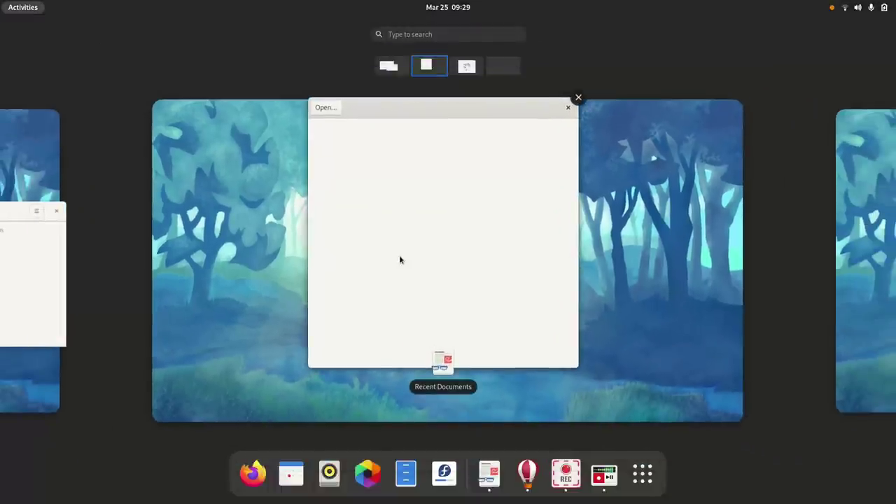
Launch Firefox and search the web for 'test pdf'
{"action": "left_click", "coordinate": [254, 472]}
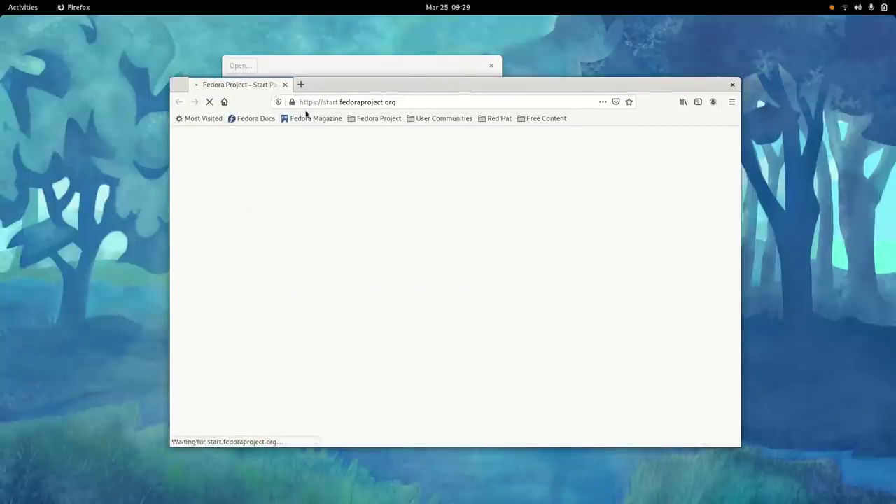
{"action": "left_click", "coordinate": [433, 73]}
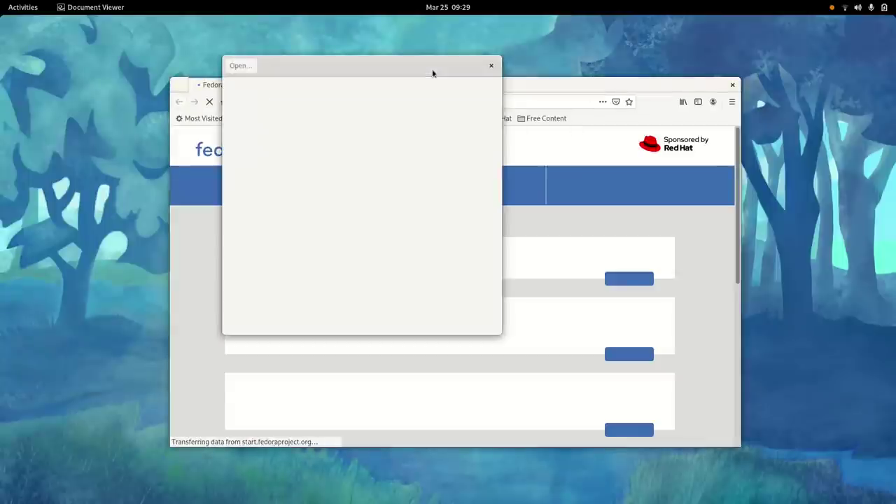
{"action": "left_click", "coordinate": [520, 84]}
{"action": "left_click", "coordinate": [455, 104]}
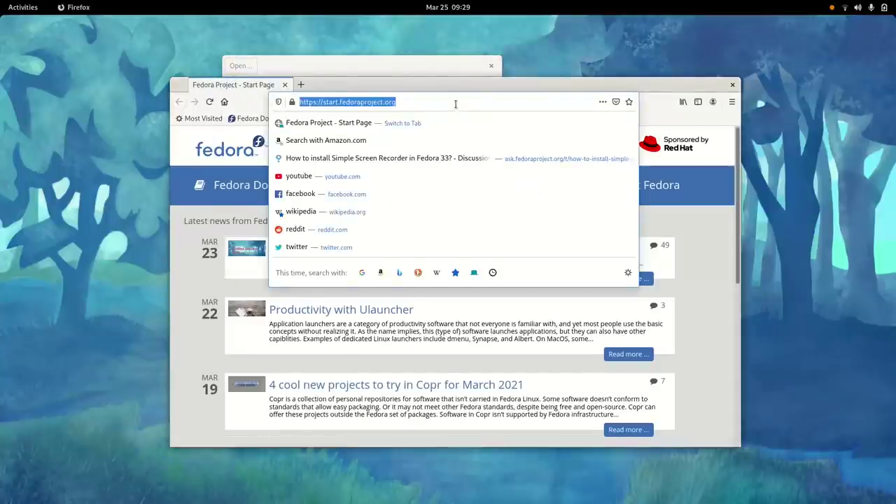
{"action": "type", "text": "test pdf"}
{"action": "key", "text": "Return"}
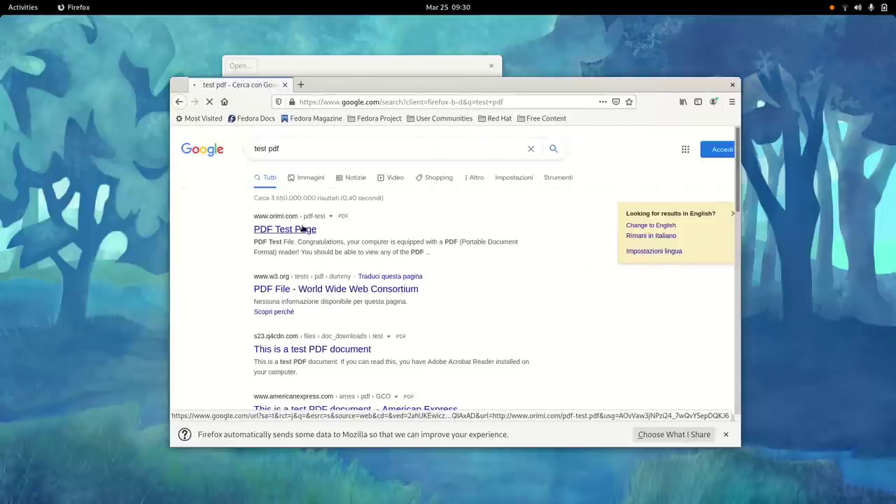
Save pdf-test.pdf from the PDF Test Page into Downloads and close Firefox
{"action": "left_click", "coordinate": [302, 229]}
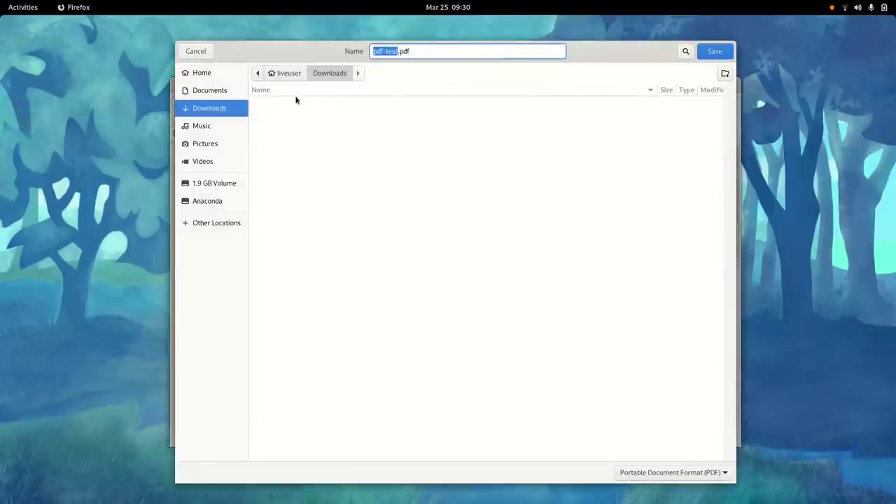
{"action": "left_click", "coordinate": [715, 53]}
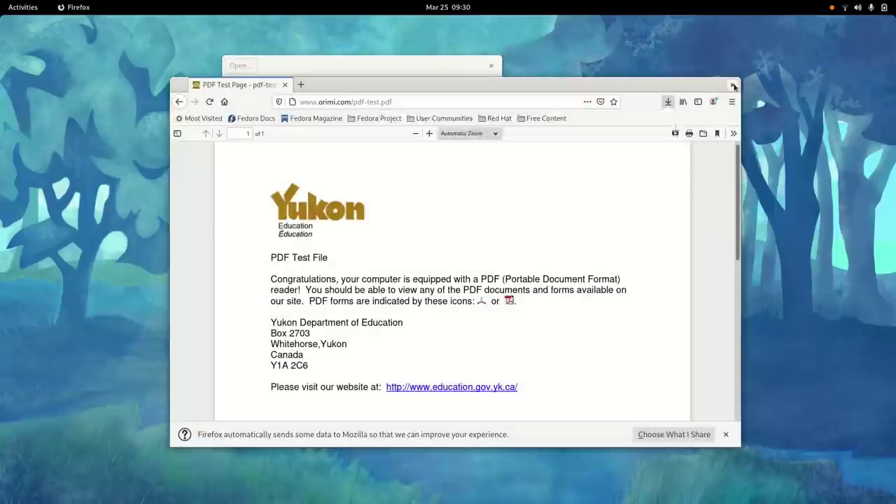
{"action": "left_click", "coordinate": [732, 85]}
Open pdf-test.pdf from Downloads and enlarge the viewer window
{"action": "left_click", "coordinate": [127, 104]}
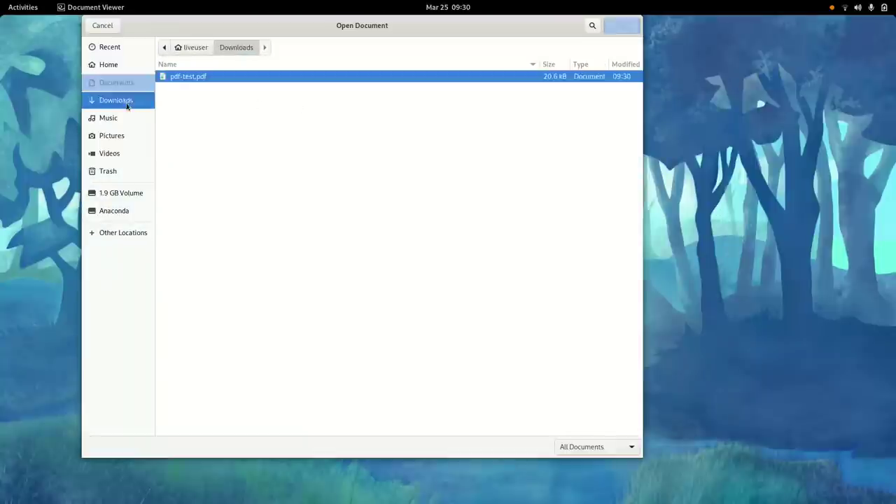
{"action": "double_click", "coordinate": [195, 79]}
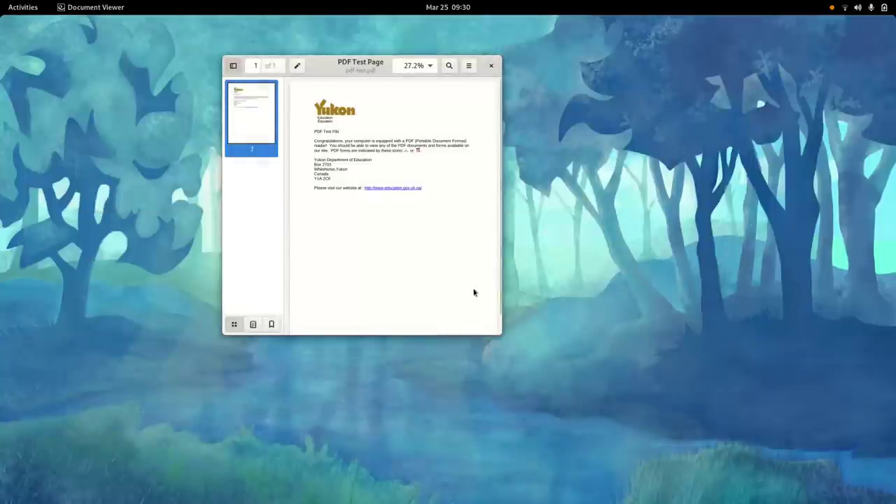
{"action": "left_click_drag", "start_coordinate": [500, 333], "coordinate": [820, 468]}
Add a text note reading 'Test' beside the PDF Test File title
{"action": "left_click", "coordinate": [297, 66]}
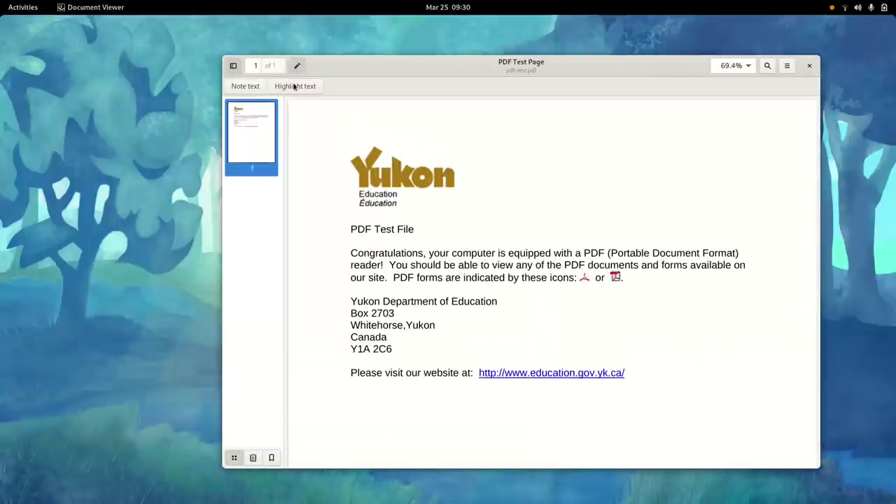
{"action": "left_click", "coordinate": [245, 87]}
{"action": "left_click", "coordinate": [441, 218]}
{"action": "left_click_drag", "start_coordinate": [149, 24], "coordinate": [678, 190]}
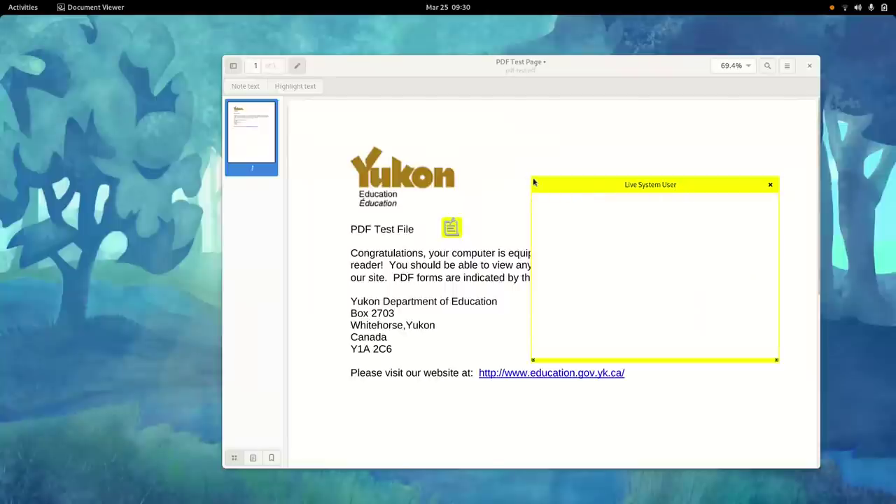
{"action": "left_click_drag", "start_coordinate": [580, 190], "coordinate": [550, 186]}
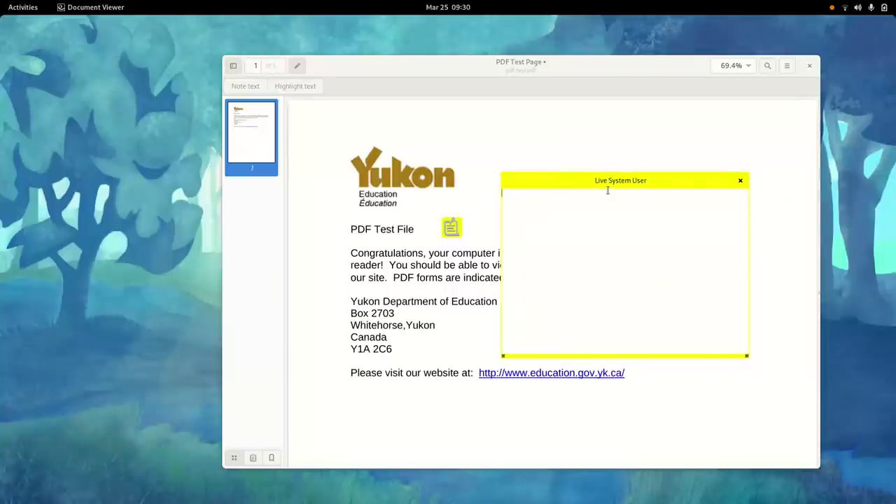
{"action": "type", "text": "Test"}
{"action": "key", "text": "Return"}
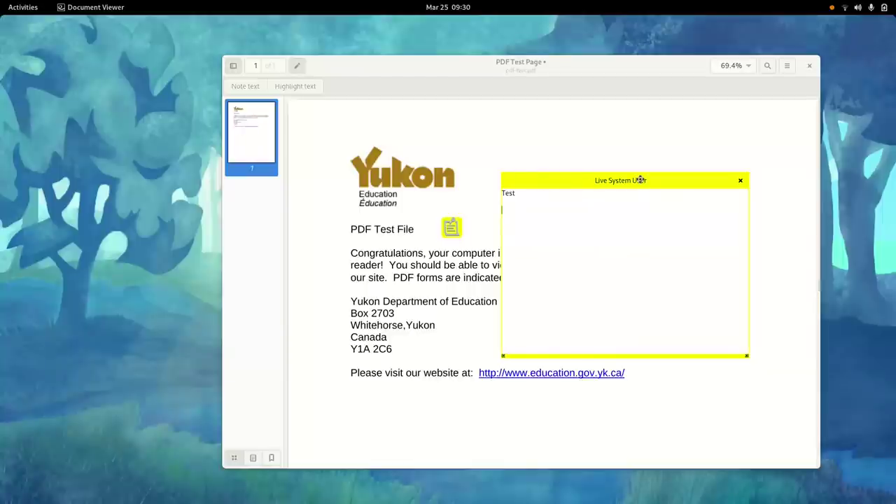
{"action": "left_click_drag", "start_coordinate": [636, 187], "coordinate": [614, 191]}
Highlight the opening Congratulations sentence in yellow
{"action": "left_click", "coordinate": [719, 184]}
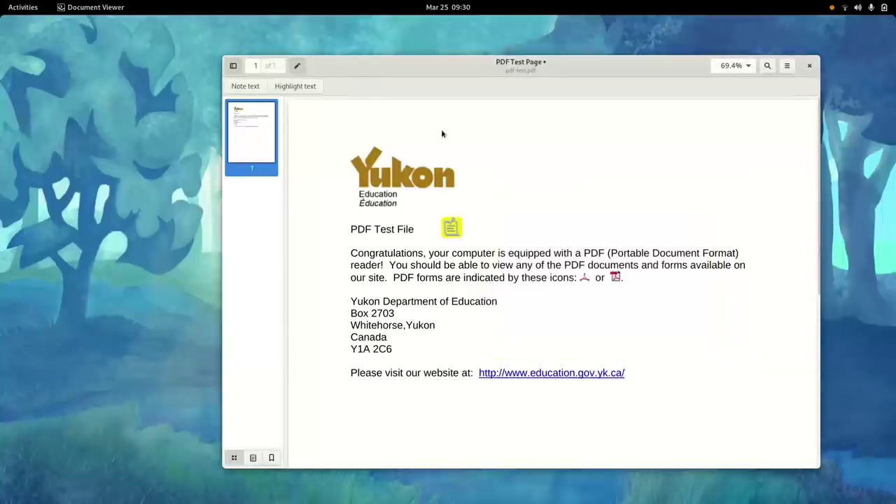
{"action": "left_click", "coordinate": [305, 88]}
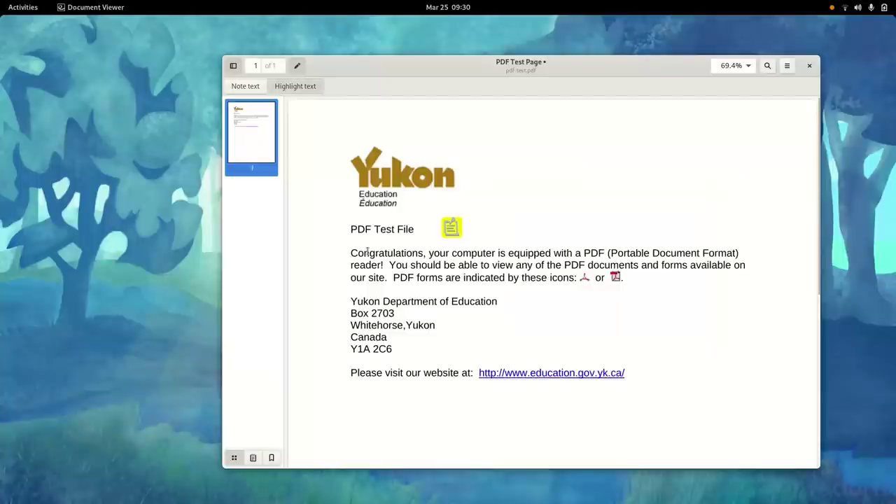
{"action": "left_click_drag", "start_coordinate": [364, 253], "coordinate": [512, 265]}
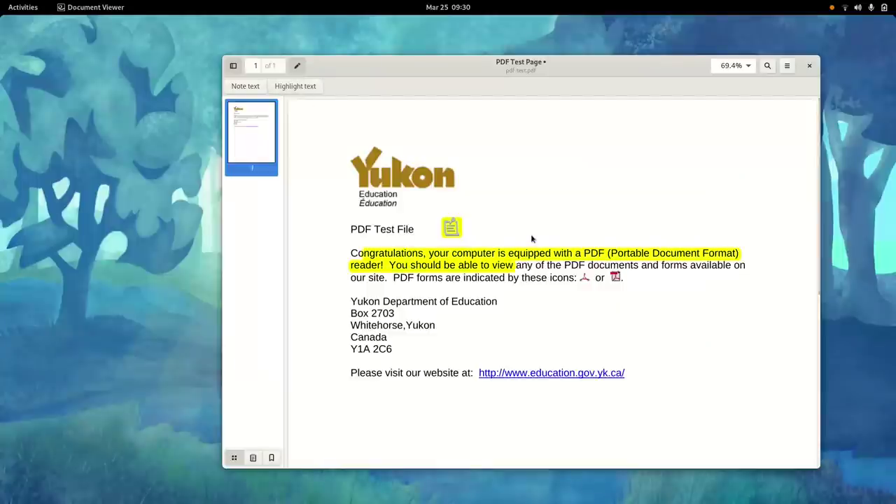
Present pdf-test.pdf as a slideshow, then toggle the Dual page layout several times
{"action": "left_click", "coordinate": [788, 65]}
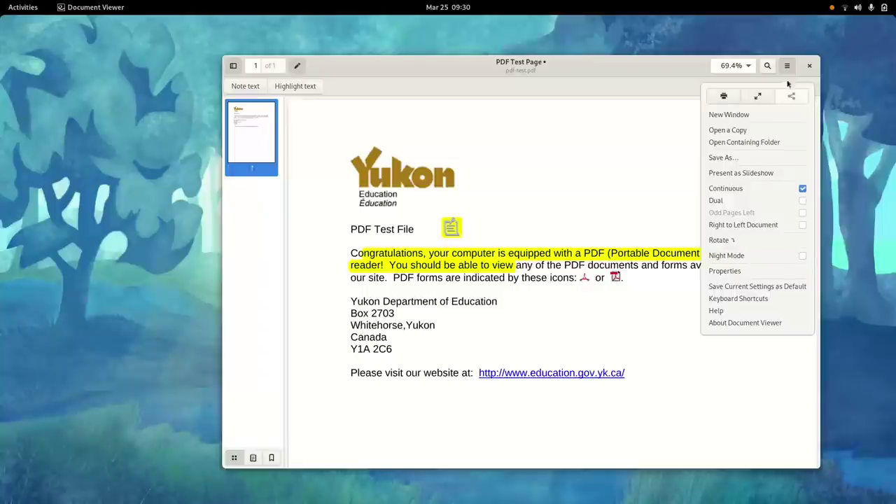
{"action": "left_click", "coordinate": [760, 172]}
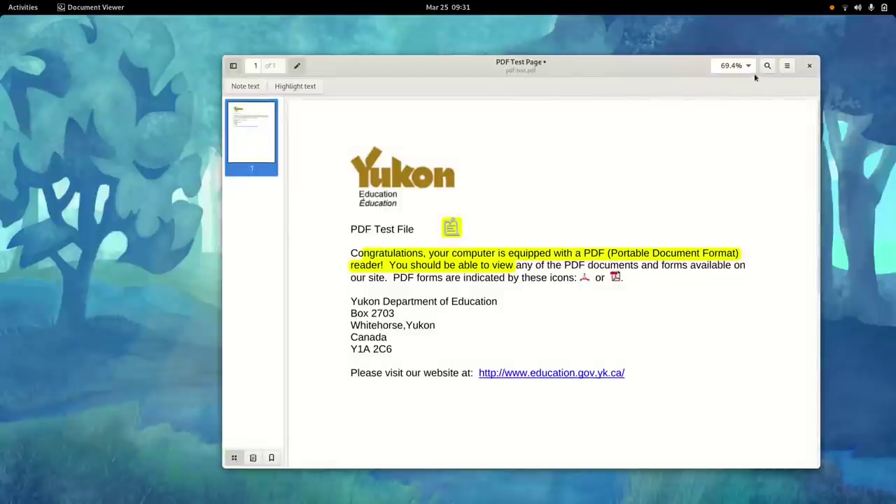
{"action": "left_click", "coordinate": [787, 66]}
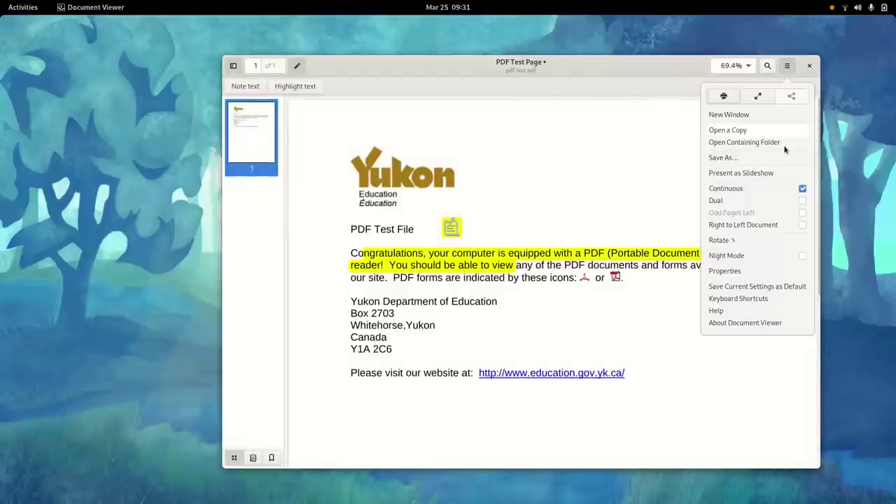
{"action": "left_click", "coordinate": [773, 200]}
{"action": "left_click", "coordinate": [773, 200]}
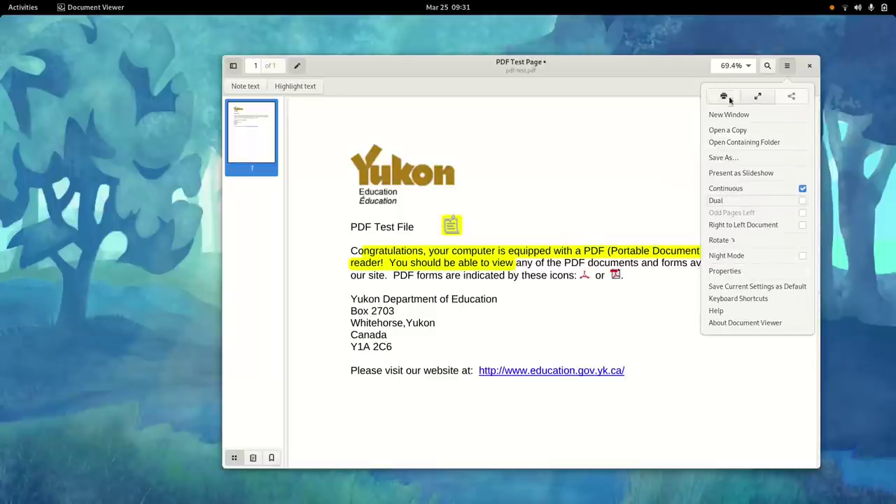
{"action": "left_click", "coordinate": [744, 200]}
{"action": "left_click", "coordinate": [744, 202]}
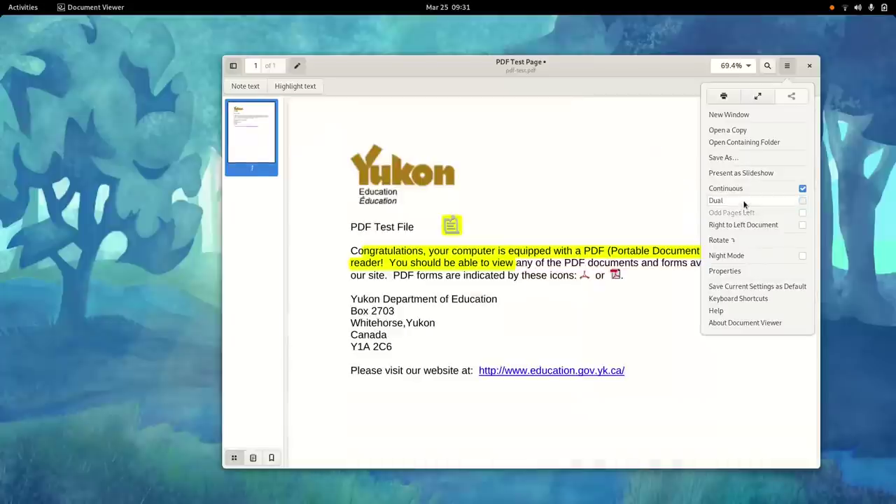
{"action": "left_click", "coordinate": [540, 181]}
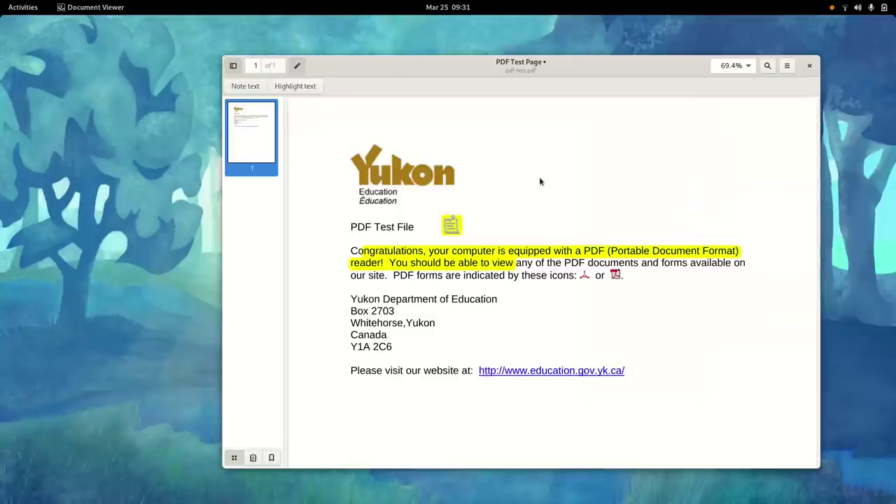
{"action": "left_click", "coordinate": [786, 68]}
Turn on Dual view, then close the PDF without saving the annotations
{"action": "left_click", "coordinate": [744, 200]}
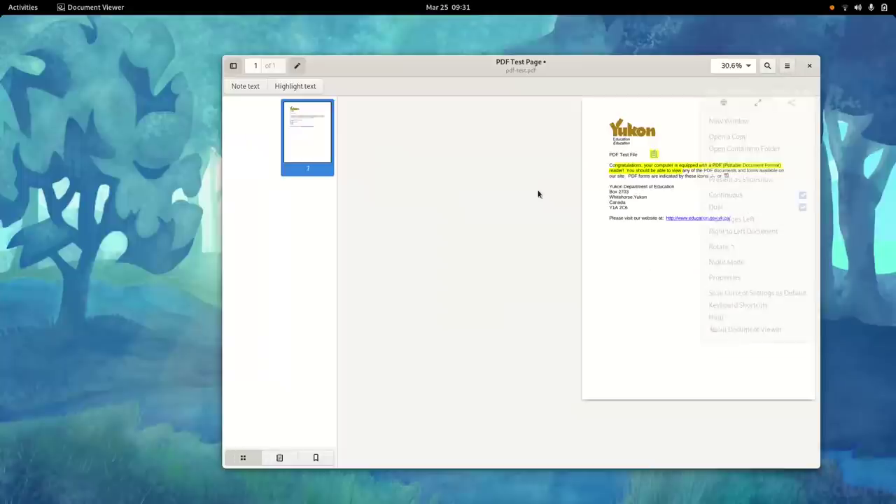
{"action": "left_click", "coordinate": [810, 66]}
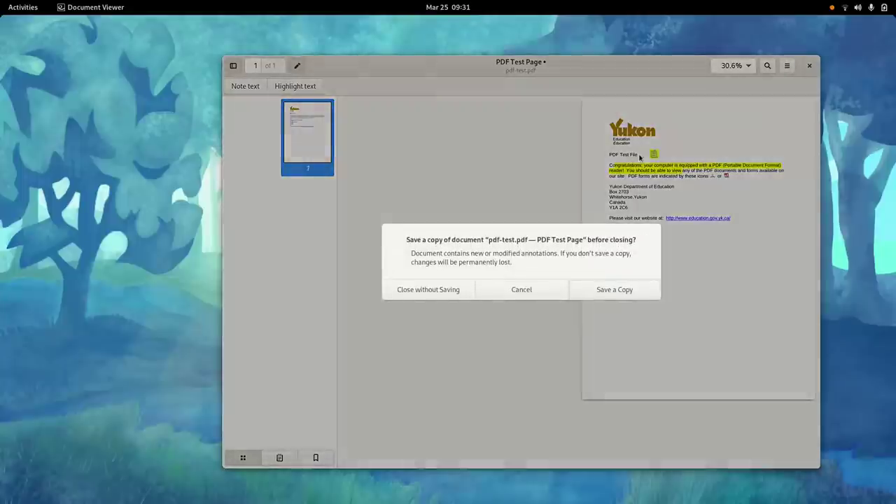
{"action": "left_click", "coordinate": [442, 289]}
Launch Image Viewer from the Utilities folder of applications
{"action": "key", "text": "super"}
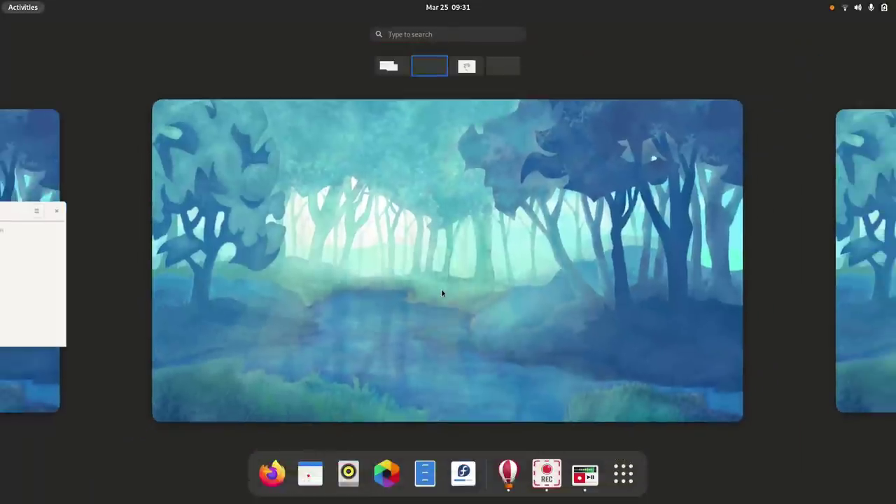
{"action": "left_click", "coordinate": [624, 474]}
{"action": "scroll", "coordinate": [422, 256], "scroll_direction": "down", "scroll_amount": 1}
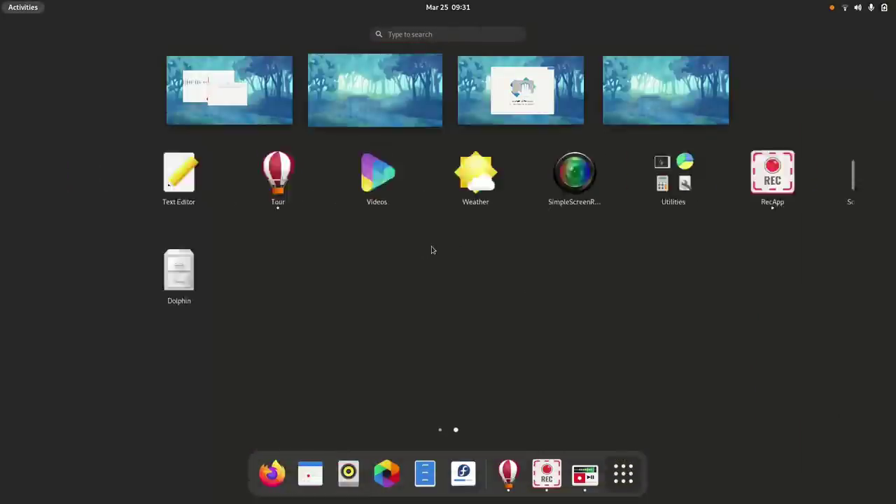
{"action": "left_click", "coordinate": [601, 168]}
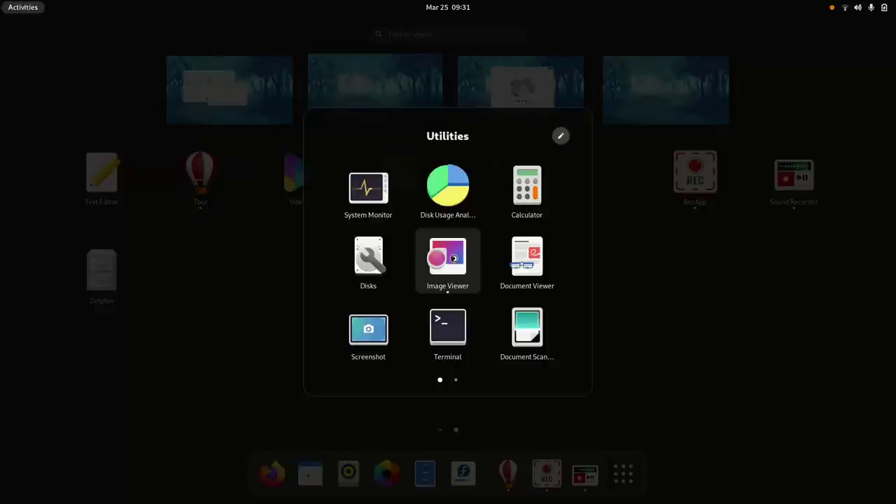
{"action": "left_click", "coordinate": [455, 261]}
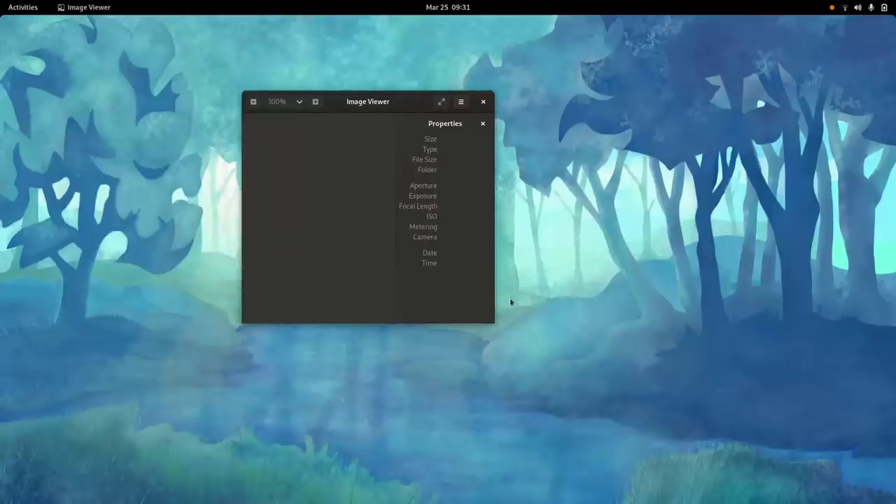
Enlarge Image Viewer, browse Videos, Music, Downloads, Documents and Home for an image, then switch workspace
{"action": "left_click_drag", "start_coordinate": [489, 321], "coordinate": [789, 415]}
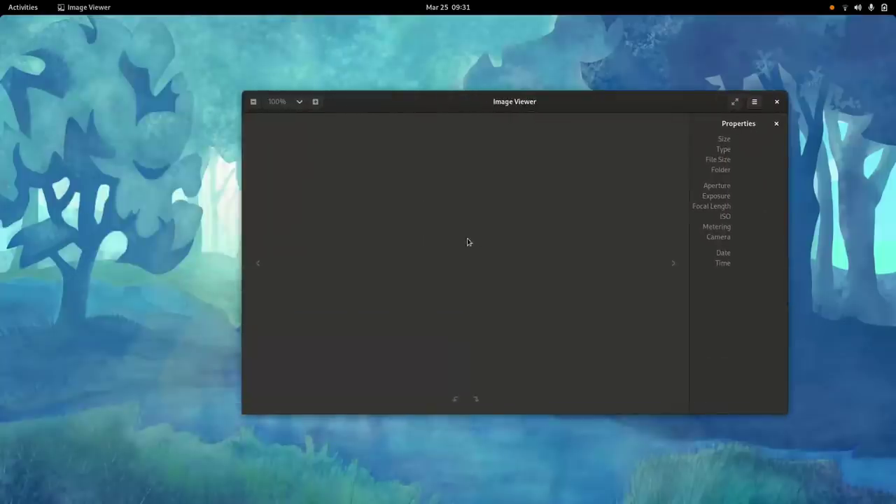
{"action": "left_click", "coordinate": [755, 103]}
{"action": "left_click", "coordinate": [745, 126]}
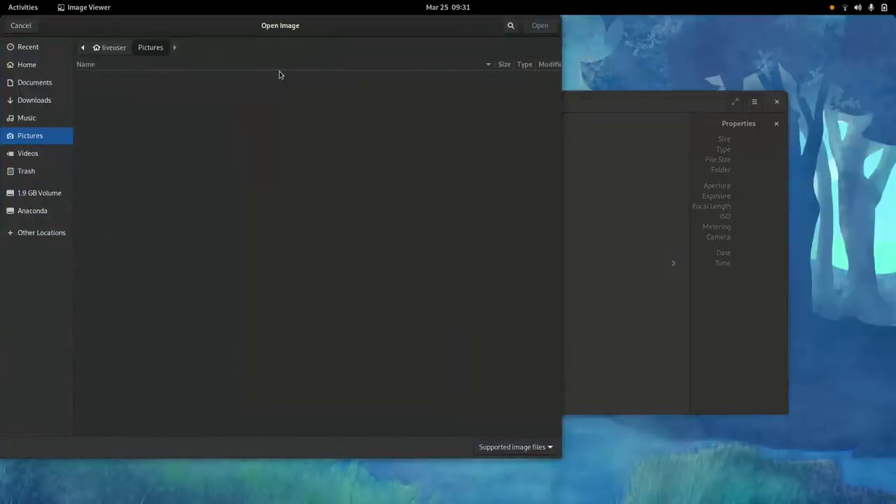
{"action": "left_click", "coordinate": [140, 164]}
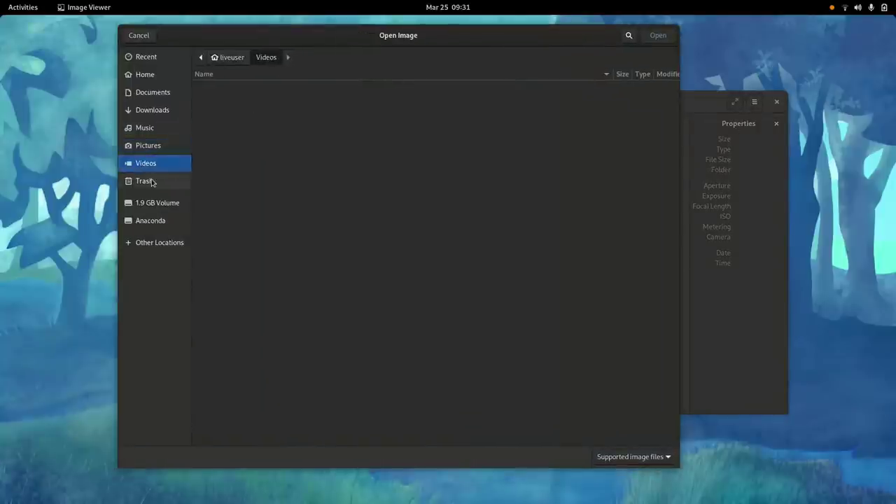
{"action": "left_click", "coordinate": [146, 128]}
{"action": "left_click", "coordinate": [148, 110]}
{"action": "left_click", "coordinate": [151, 92]}
{"action": "left_click", "coordinate": [152, 79]}
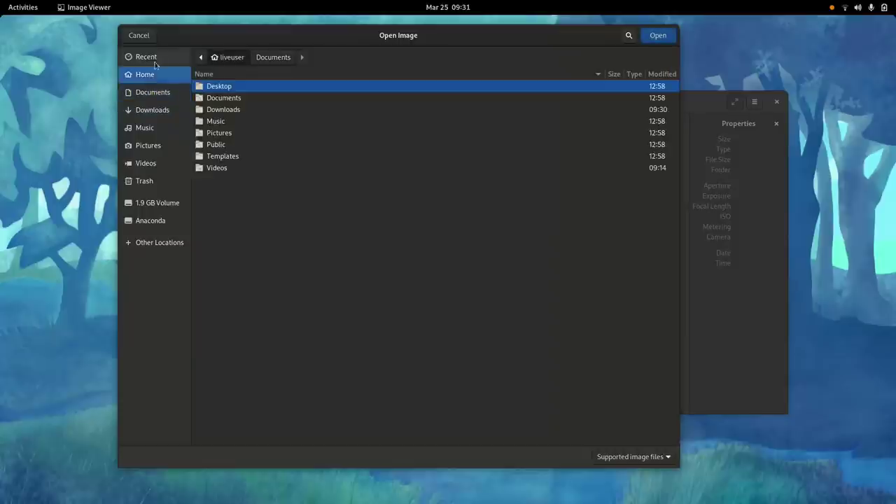
{"action": "key", "text": "super+Page_Down"}
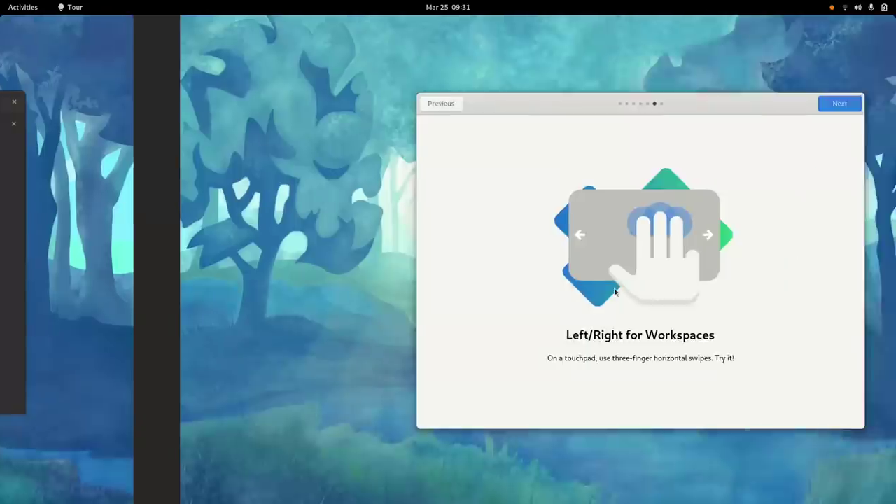
Launch Firefox and search the web for 'test image'
{"action": "key", "text": "super"}
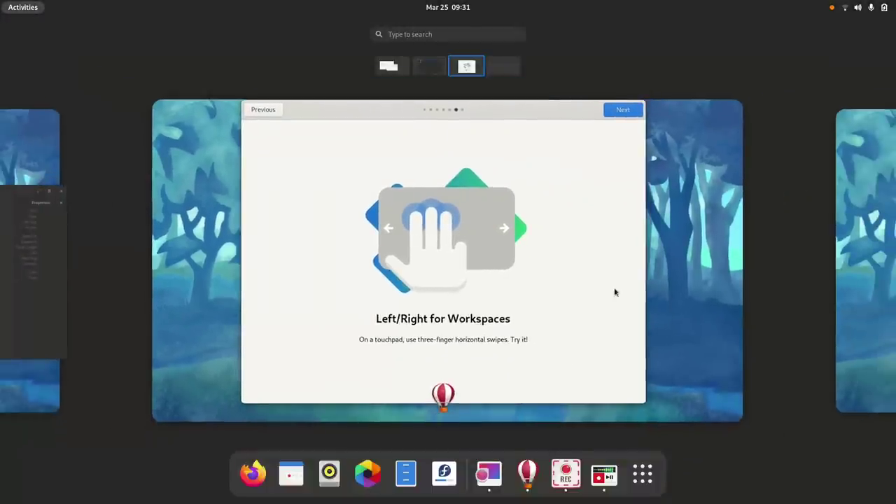
{"action": "left_click", "coordinate": [269, 471]}
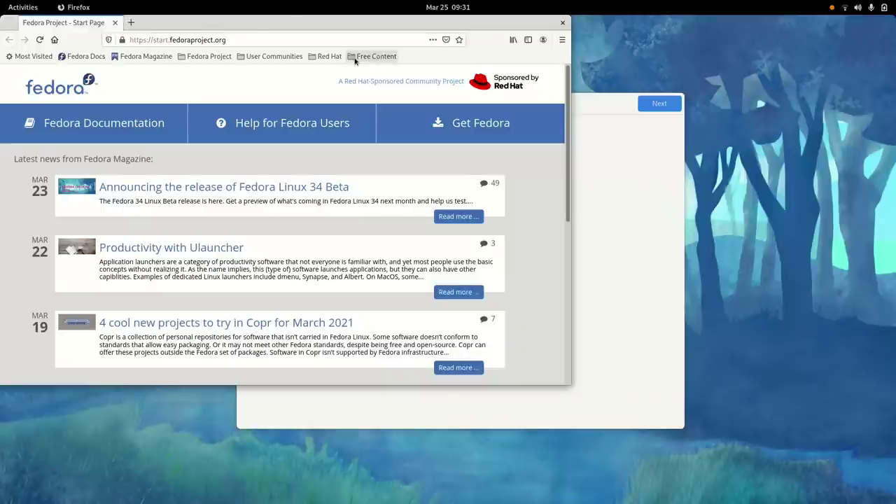
{"action": "left_click_drag", "start_coordinate": [287, 18], "coordinate": [449, 41]}
{"action": "left_click", "coordinate": [418, 63]}
{"action": "type", "text": "test im"}
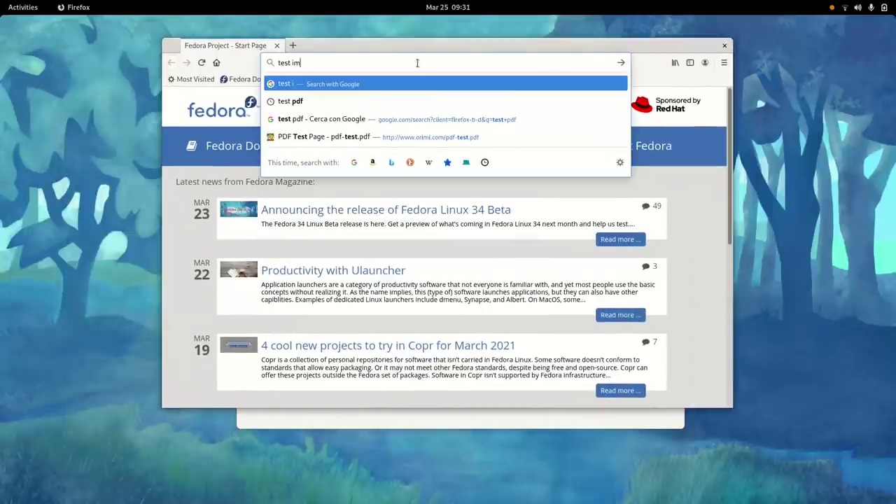
{"action": "type", "text": "age"}
{"action": "key", "text": "Return"}
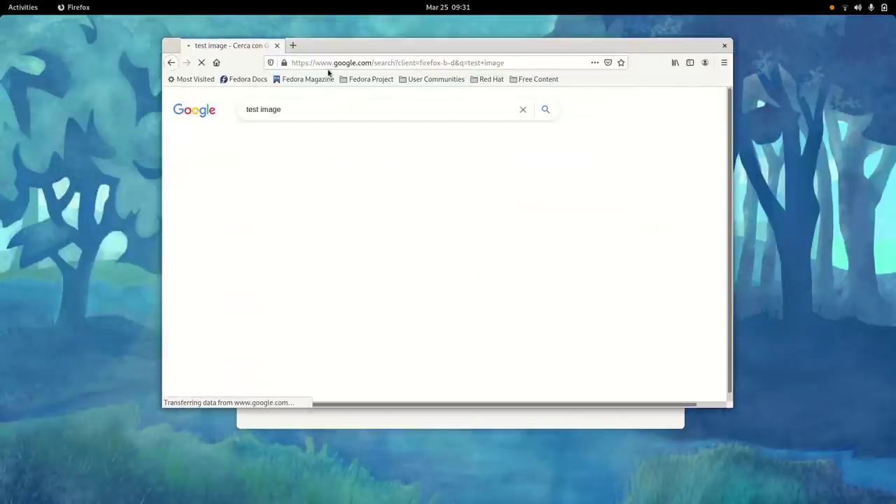
Open the Test card Wikipedia article and view the PM5544 image
{"action": "left_click", "coordinate": [295, 140]}
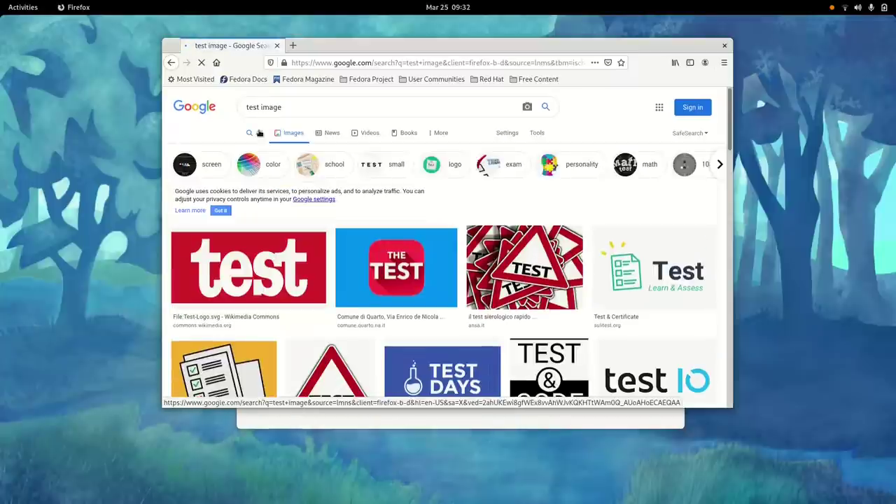
{"action": "key", "text": "alt+Left"}
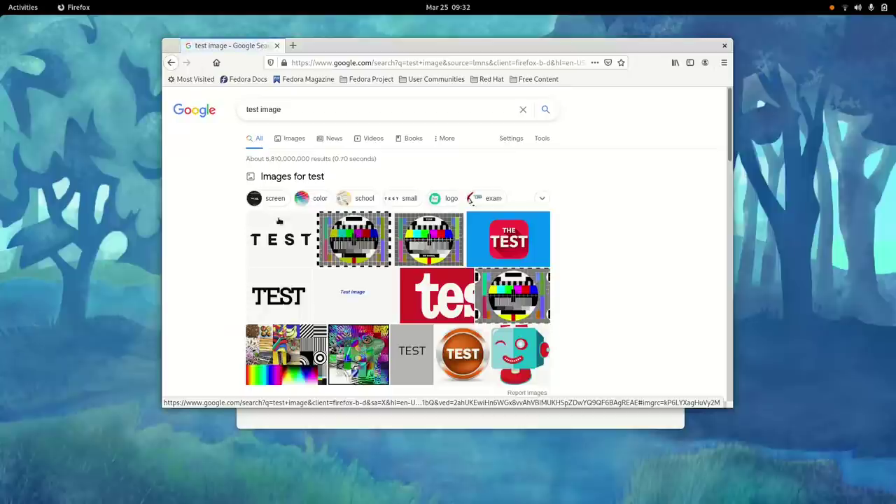
{"action": "left_click", "coordinate": [357, 238]}
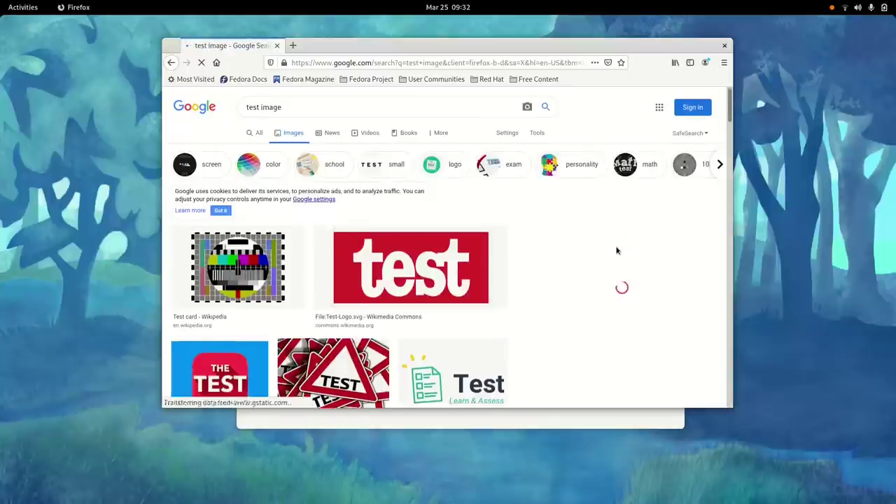
{"action": "left_click", "coordinate": [614, 208]}
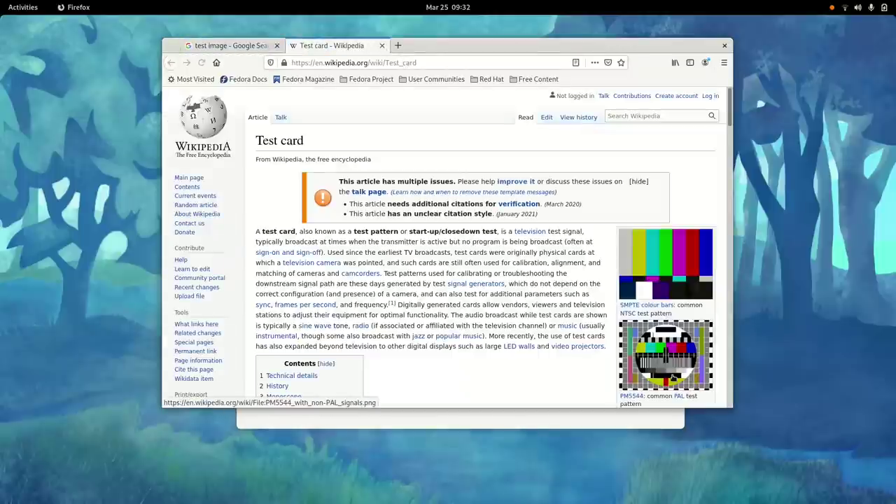
{"action": "left_click", "coordinate": [673, 378]}
View the PM5544 PNG on its own and save it into Downloads
{"action": "right_click", "coordinate": [489, 224]}
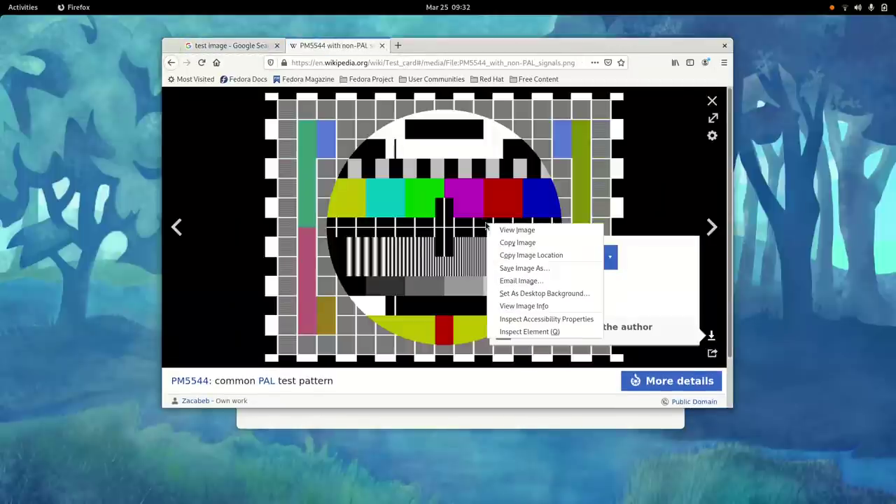
{"action": "left_click", "coordinate": [525, 268]}
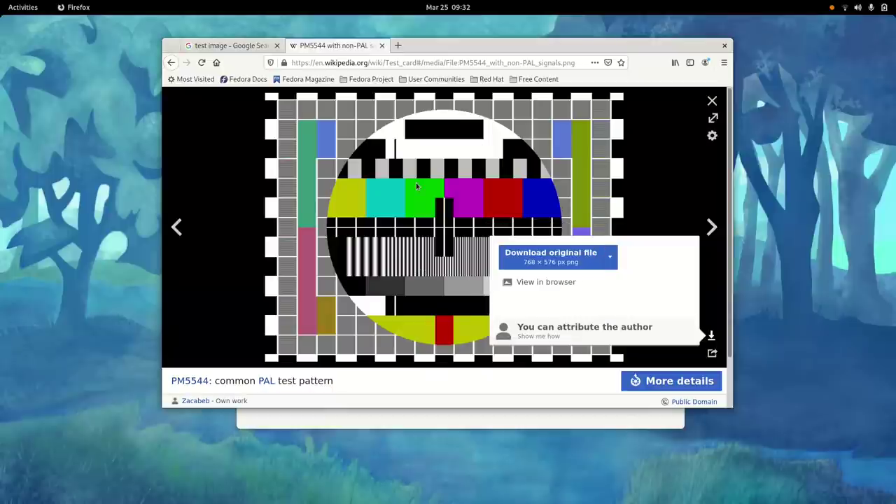
{"action": "right_click", "coordinate": [417, 186]}
{"action": "left_click", "coordinate": [429, 191]}
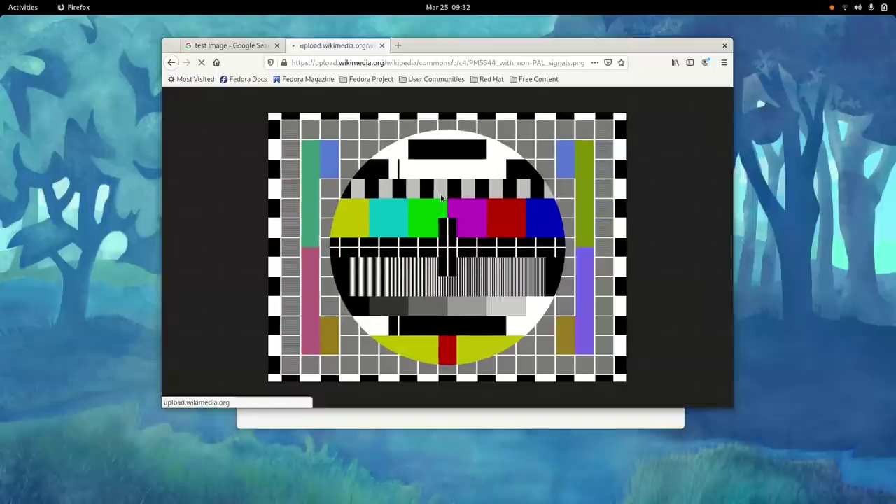
{"action": "key", "text": "ctrl+s"}
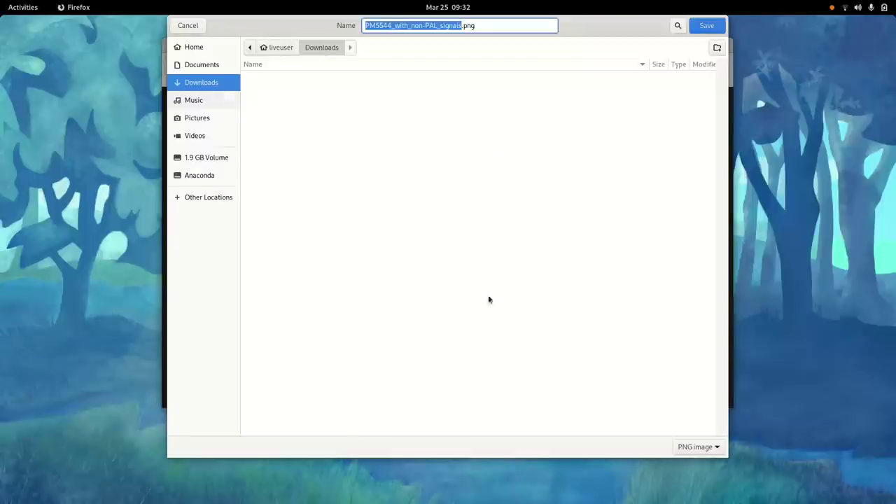
{"action": "left_click", "coordinate": [713, 27]}
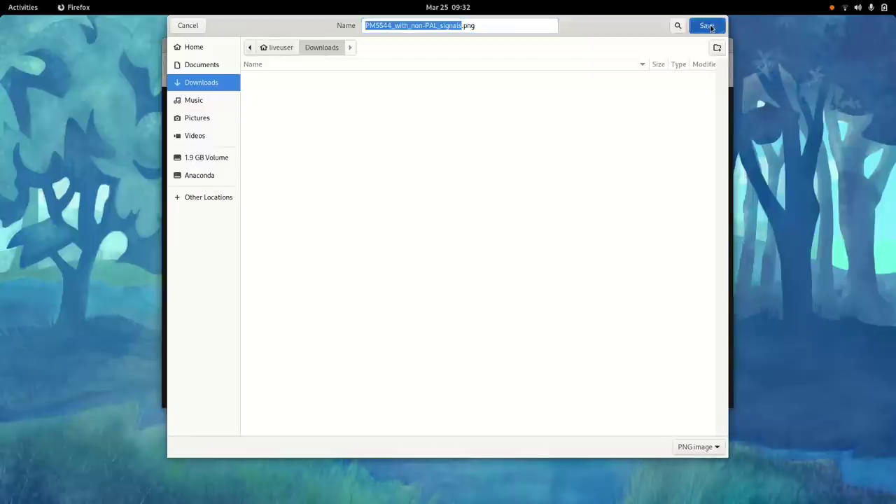
Quit Firefox and switch to the previous workspace with Image Viewer
{"action": "key", "text": "ctrl+q"}
{"action": "key", "text": "super"}
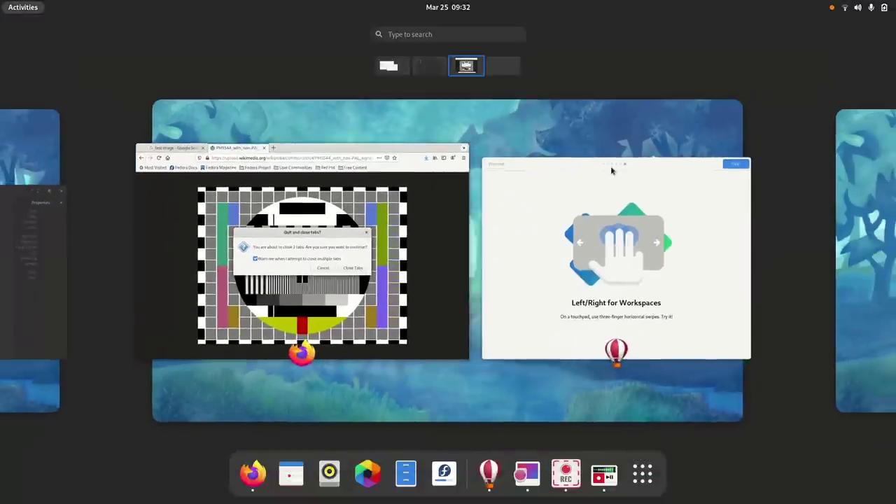
{"action": "key", "text": "super"}
{"action": "key", "text": "super"}
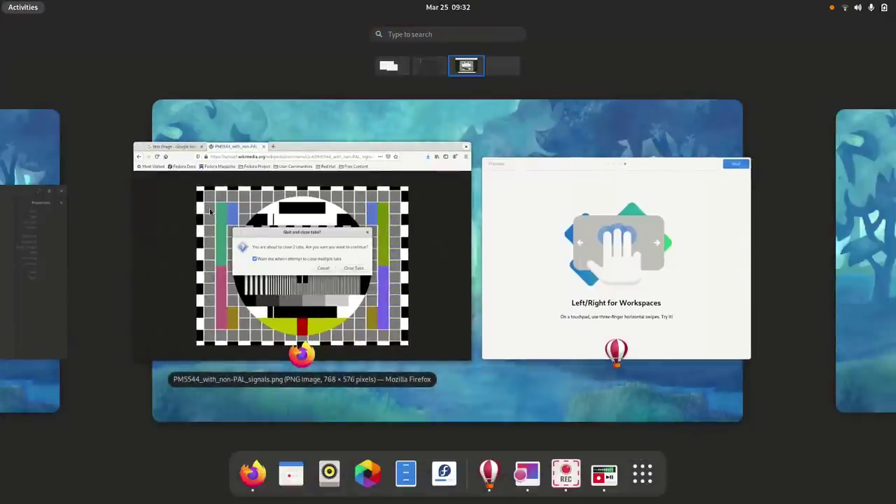
{"action": "key", "text": "super+Page_Up"}
Open PM5544_with_non-PAL_signals.png from the Downloads folder in Image Viewer
{"action": "left_click", "coordinate": [320, 258]}
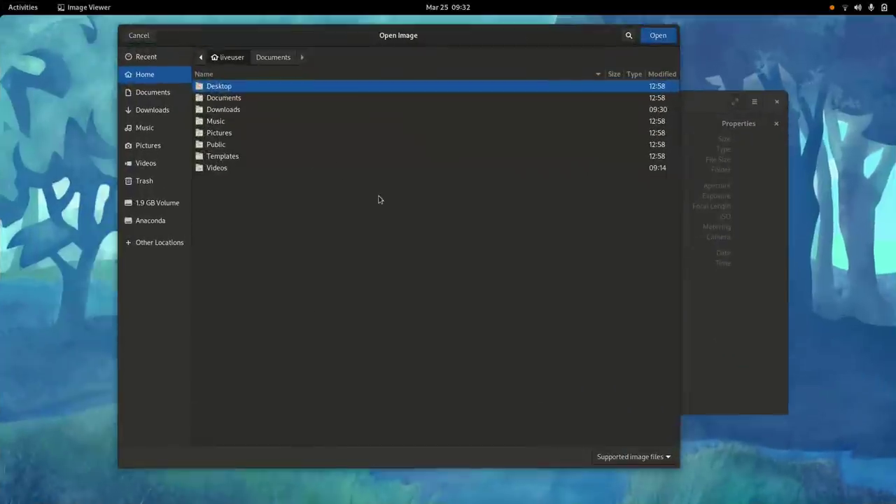
{"action": "double_click", "coordinate": [223, 111]}
{"action": "double_click", "coordinate": [244, 89]}
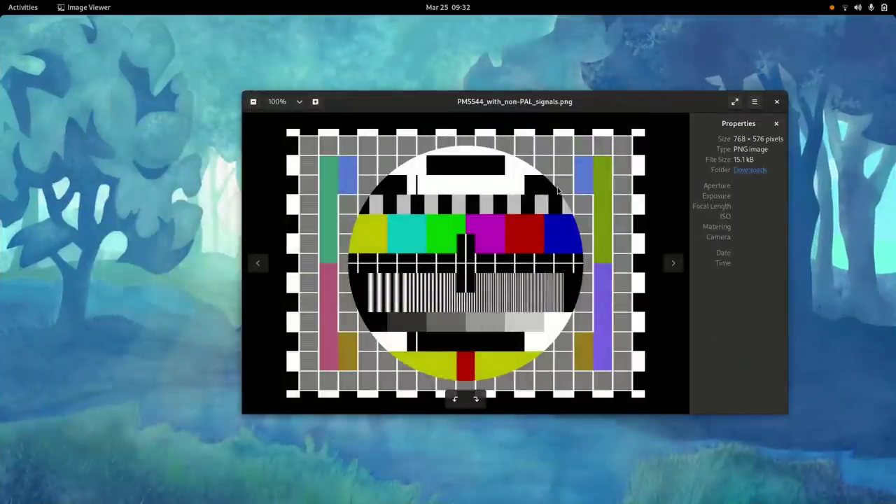
Zoom in on the test card, scroll across it, then zoom back out
{"action": "key", "text": "ctrl+plus"}
{"action": "key", "text": "ctrl+plus"}
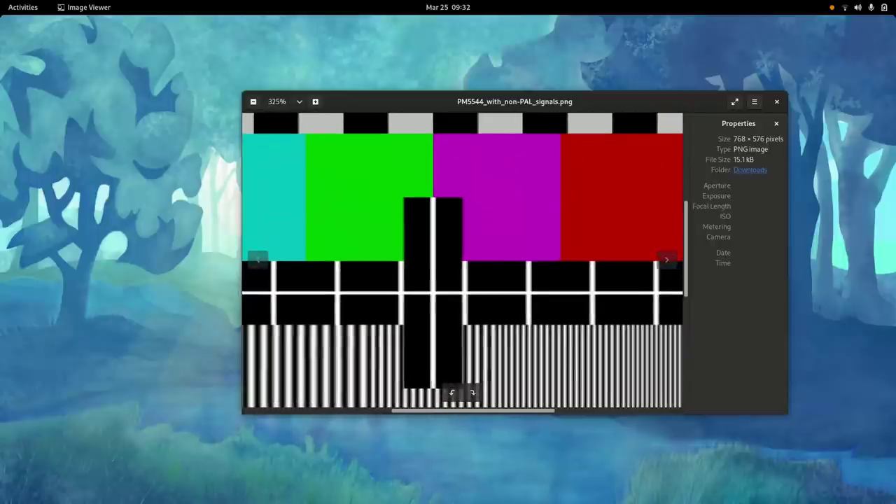
{"action": "scroll", "coordinate": [462, 259], "scroll_direction": "down", "scroll_amount": 10}
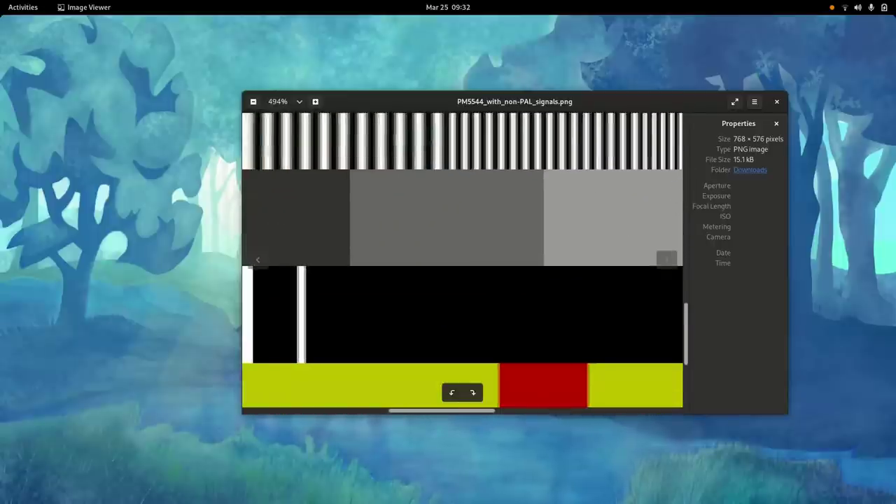
{"action": "key", "text": "ctrl+minus"}
{"action": "key", "text": "ctrl+minus"}
{"action": "key", "text": "ctrl+minus"}
{"action": "key", "text": "ctrl+minus"}
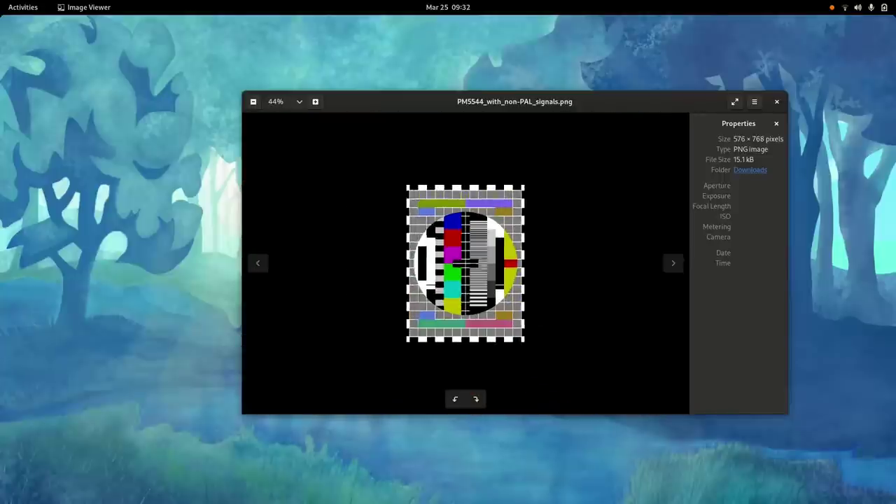
Rotate the test card back and forth, finishing 90° counter-clockwise at 576 × 768 portrait
{"action": "key", "text": "ctrl+shift+r"}
{"action": "key", "text": "ctrl+shift+r"}
{"action": "key", "text": "ctrl+shift+r"}
{"action": "key", "text": "ctrl+shift+r"}
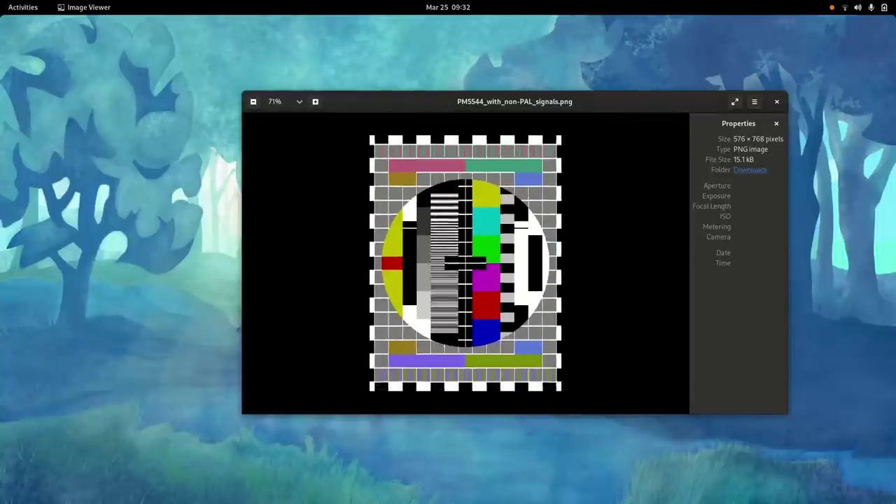
{"action": "scroll", "coordinate": [499, 270], "scroll_direction": "up", "scroll_amount": 3}
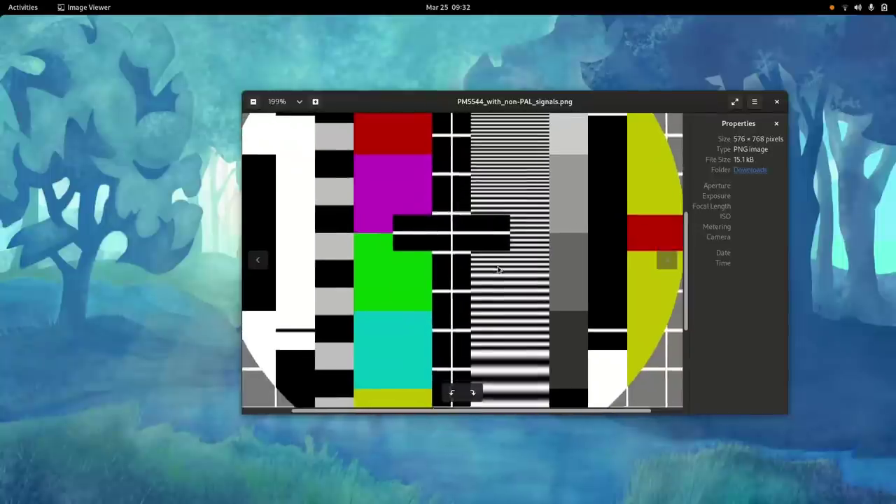
{"action": "scroll", "coordinate": [499, 270], "scroll_direction": "up", "scroll_amount": 3}
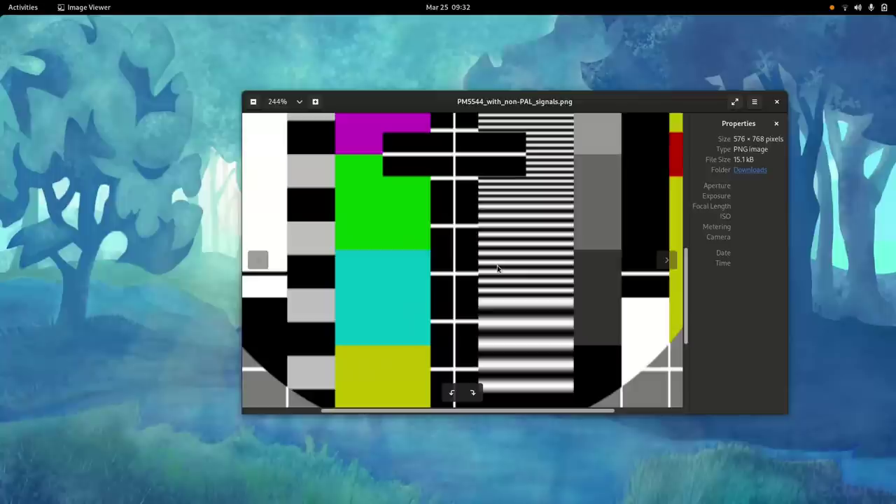
{"action": "scroll", "coordinate": [498, 270], "scroll_direction": "down", "scroll_amount": 5}
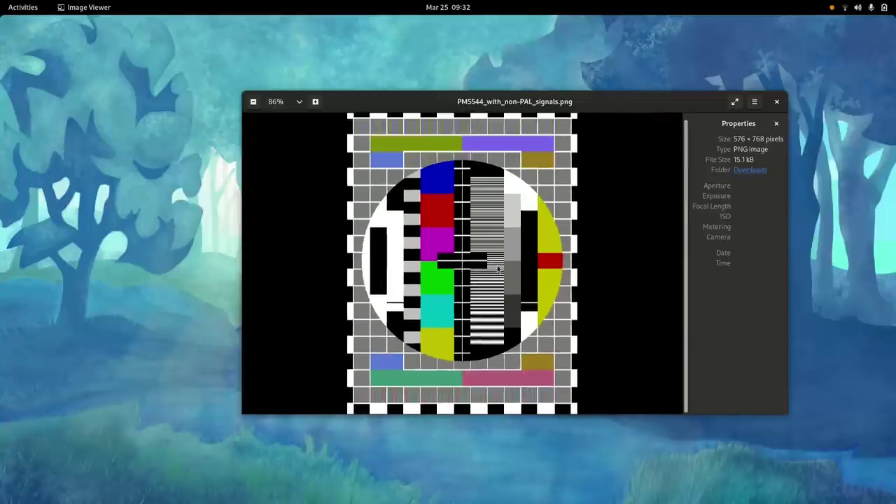
{"action": "key", "text": "ctrl+r"}
{"action": "scroll", "coordinate": [499, 270], "scroll_direction": "up", "scroll_amount": 1}
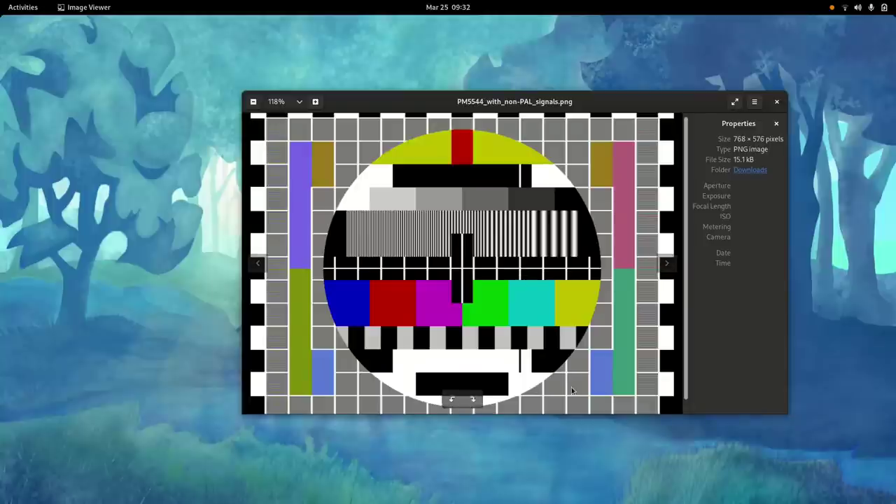
{"action": "scroll", "coordinate": [481, 294], "scroll_direction": "up", "scroll_amount": 3}
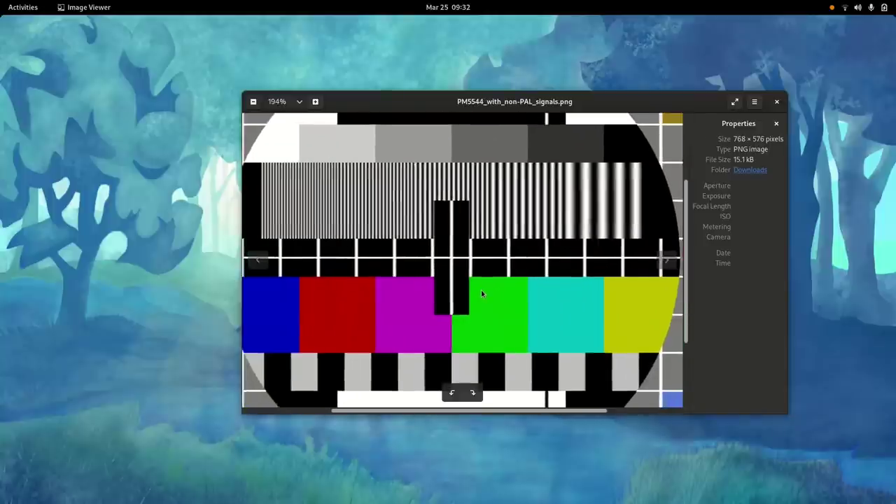
{"action": "key", "text": "ctrl+shift+r"}
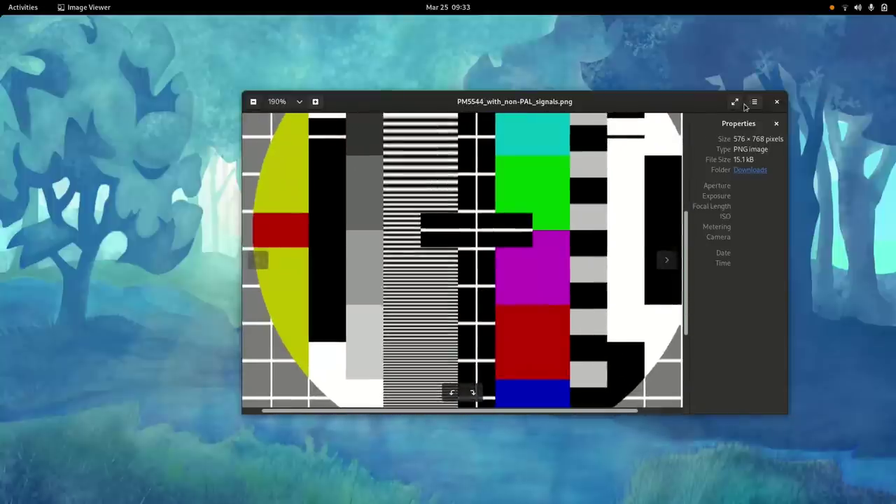
Set the PM5544 test card as wallpaper, then close Image Viewer discarding the rotation
{"action": "left_click", "coordinate": [754, 102]}
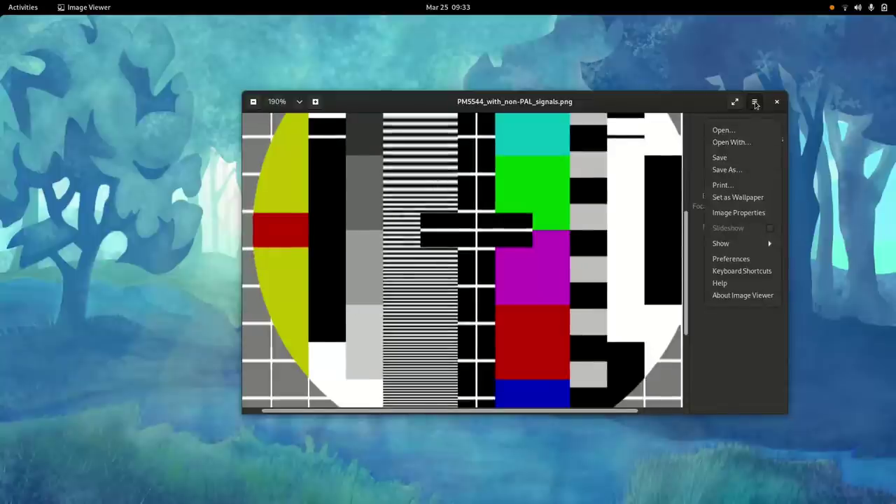
{"action": "left_click", "coordinate": [755, 103]}
{"action": "left_click", "coordinate": [755, 103]}
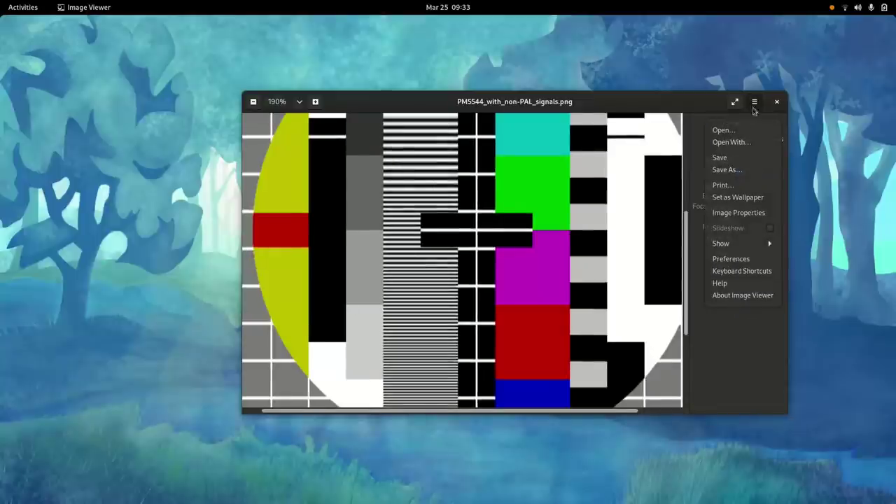
{"action": "left_click", "coordinate": [736, 196]}
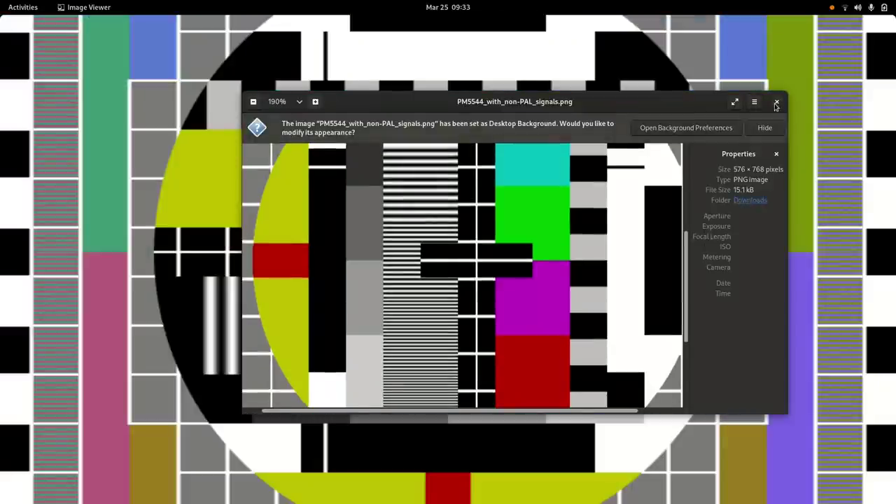
{"action": "left_click", "coordinate": [776, 103]}
{"action": "left_click", "coordinate": [431, 286]}
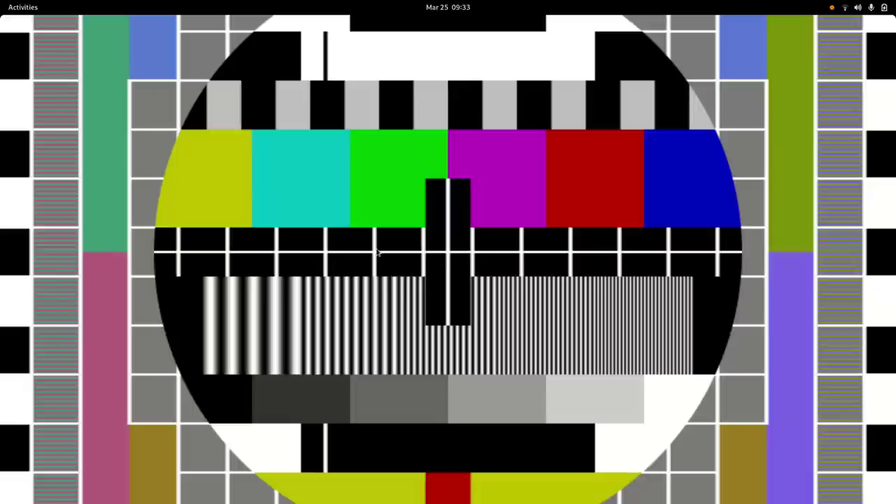
From the desktop's background settings, switch the wallpaper back to the blue forest picture
{"action": "right_click", "coordinate": [433, 190]}
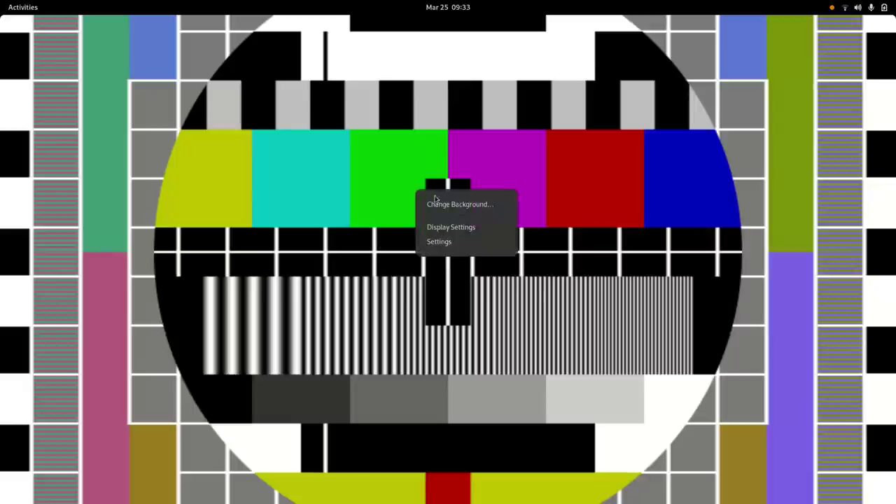
{"action": "left_click", "coordinate": [435, 200]}
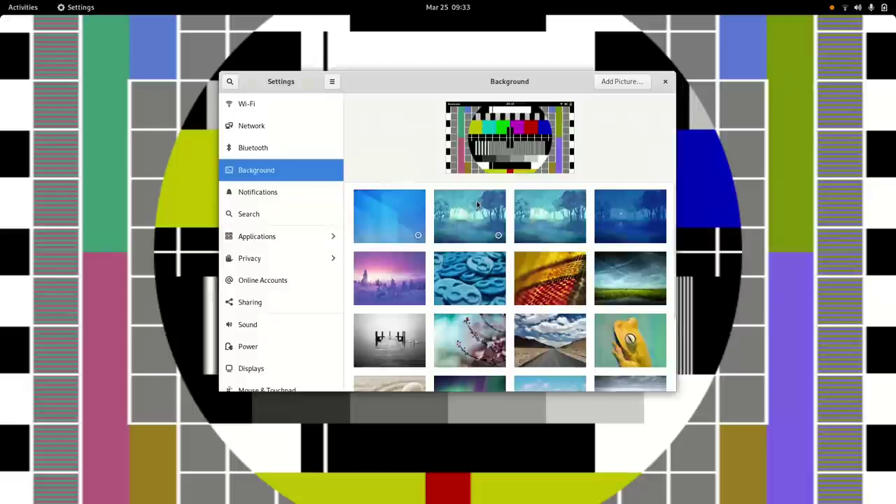
{"action": "left_click", "coordinate": [449, 211]}
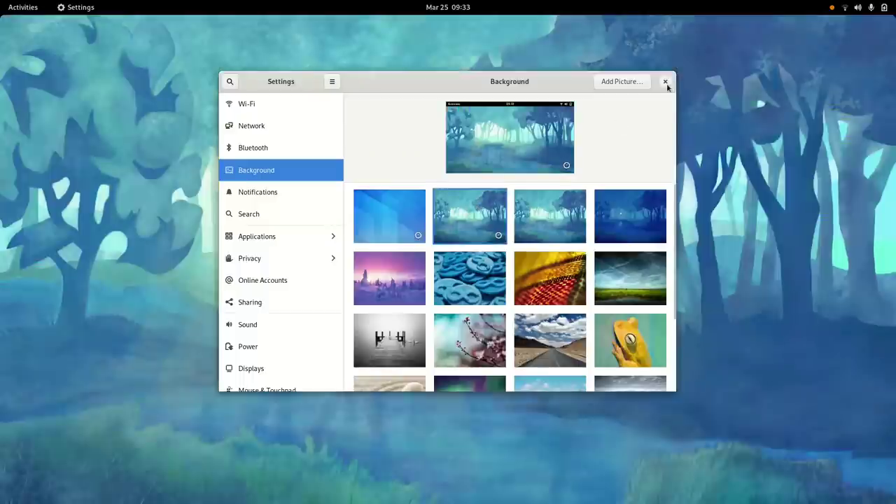
{"action": "scroll", "coordinate": [590, 242], "scroll_direction": "down", "scroll_amount": 3}
{"action": "scroll", "coordinate": [590, 242], "scroll_direction": "up", "scroll_amount": 3}
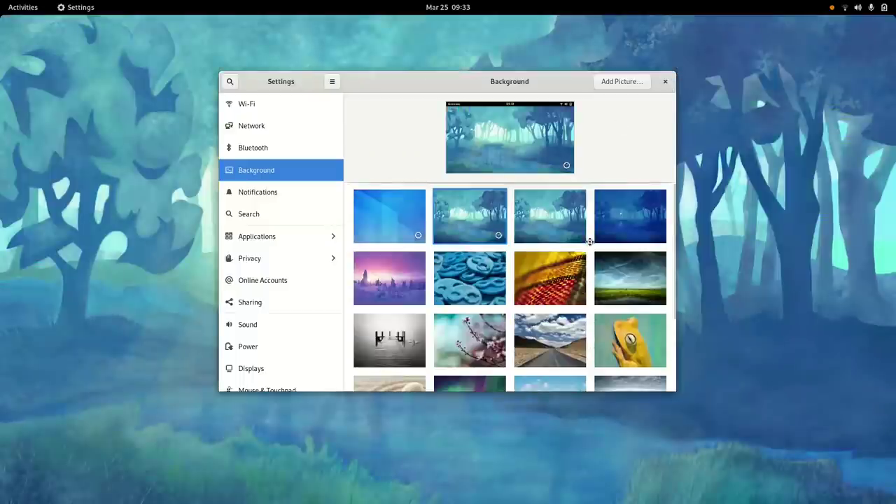
Cancel the Add Picture chooser, close Settings, and open the Activities overview
{"action": "left_click", "coordinate": [616, 83]}
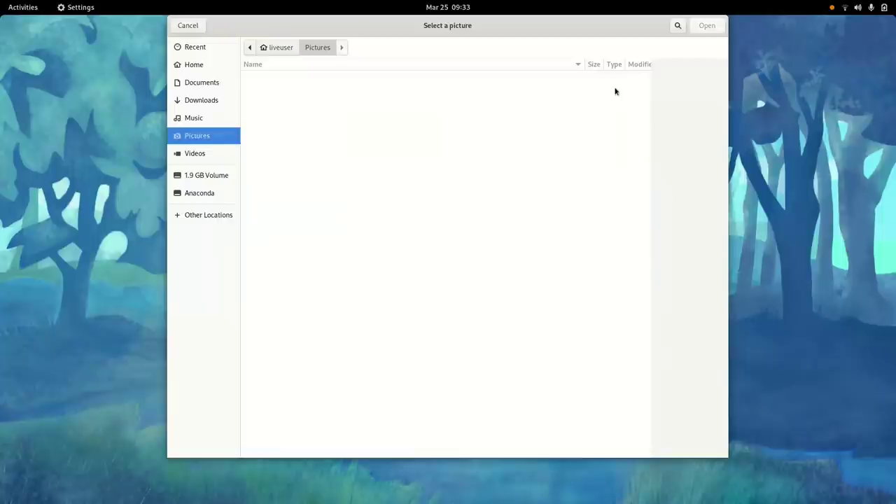
{"action": "key", "text": "Escape"}
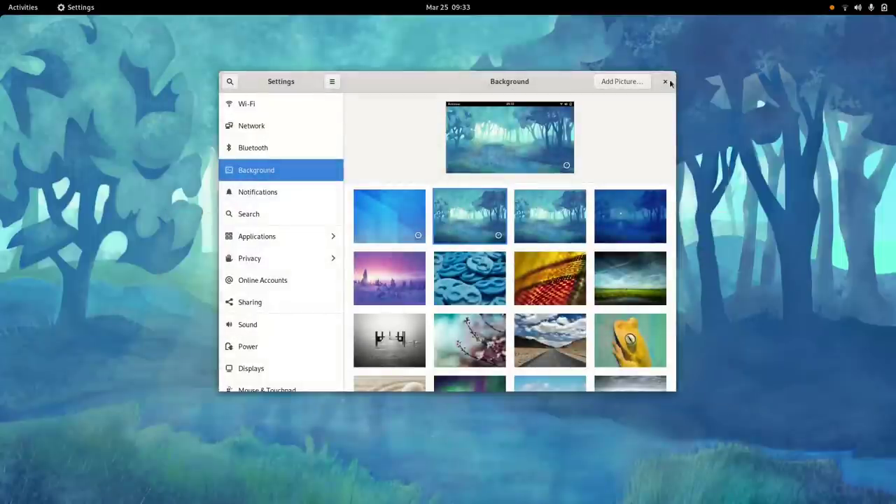
{"action": "left_click", "coordinate": [666, 82]}
{"action": "key", "text": "super"}
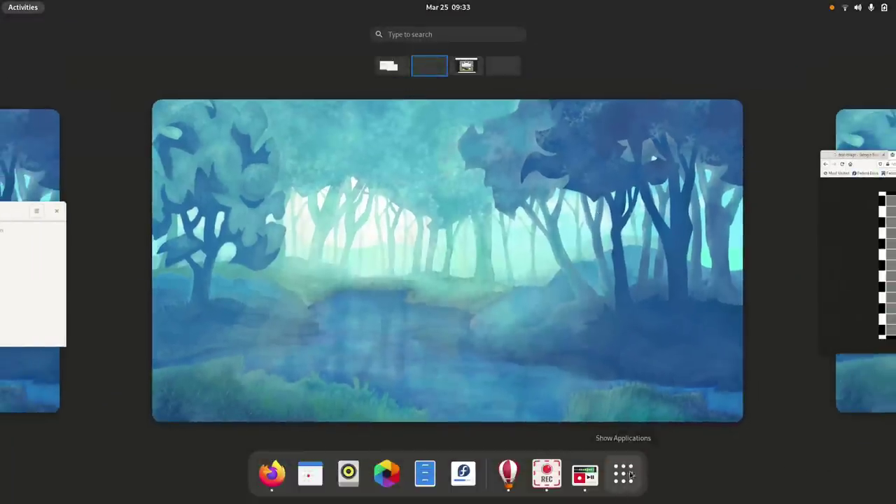
{"action": "left_click", "coordinate": [628, 476]}
{"action": "scroll", "coordinate": [435, 300], "scroll_direction": "down", "scroll_amount": 1}
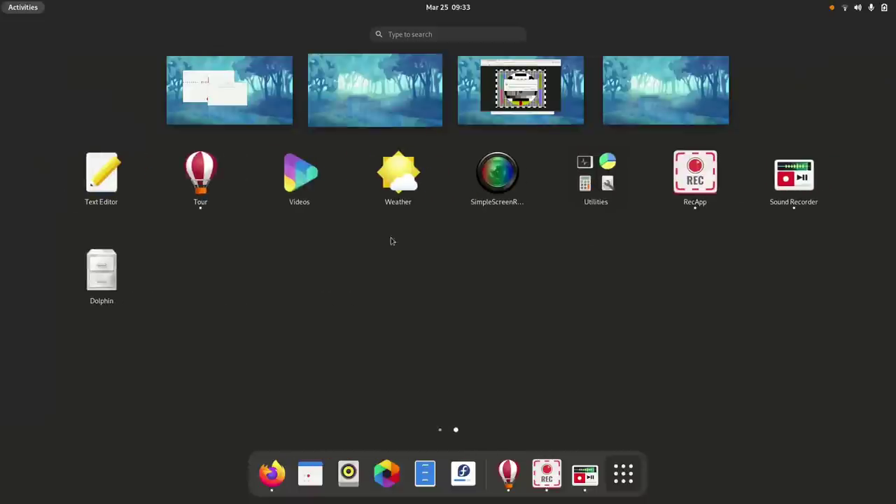
{"action": "left_click", "coordinate": [619, 187]}
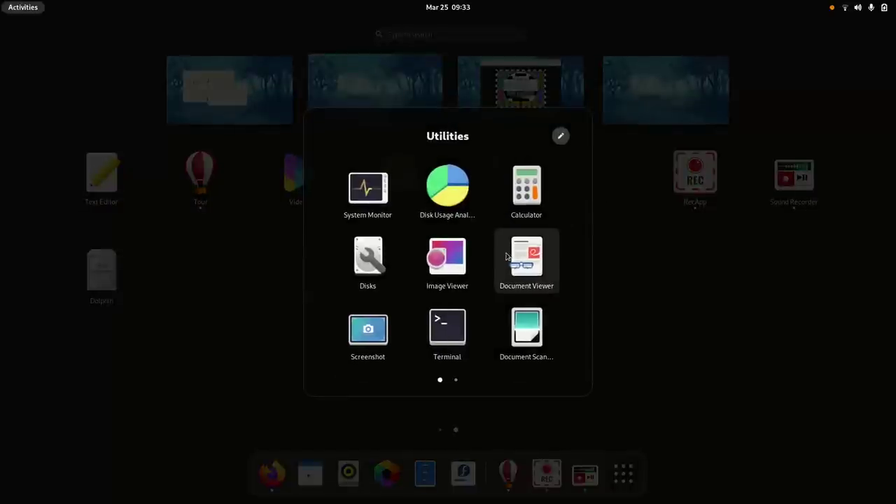
{"action": "left_click", "coordinate": [368, 196]}
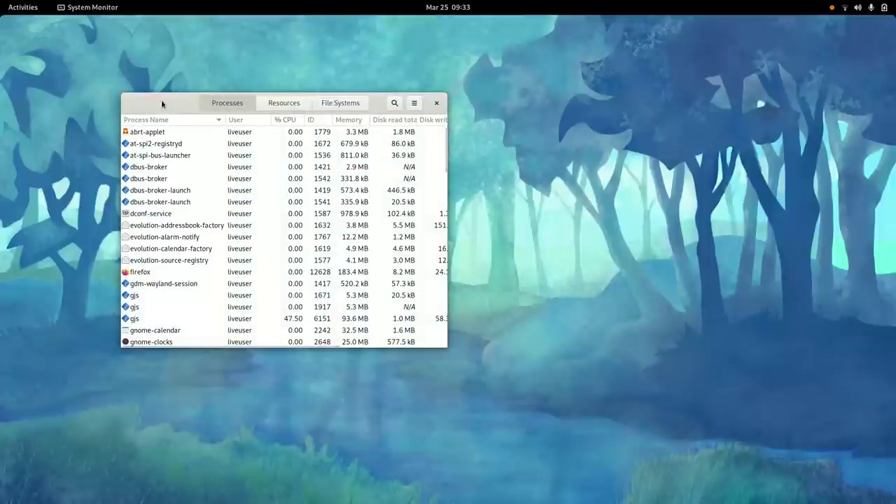
{"action": "left_click_drag", "start_coordinate": [164, 103], "coordinate": [281, 95]}
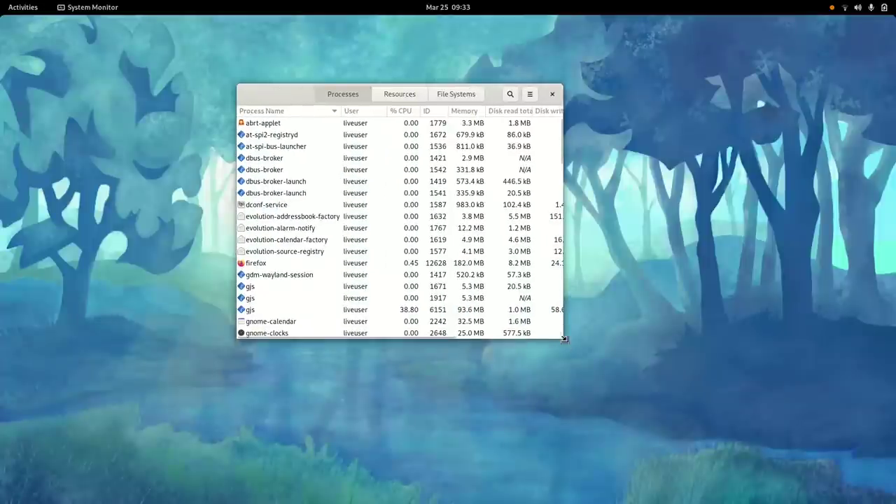
{"action": "left_click_drag", "start_coordinate": [564, 340], "coordinate": [734, 435]}
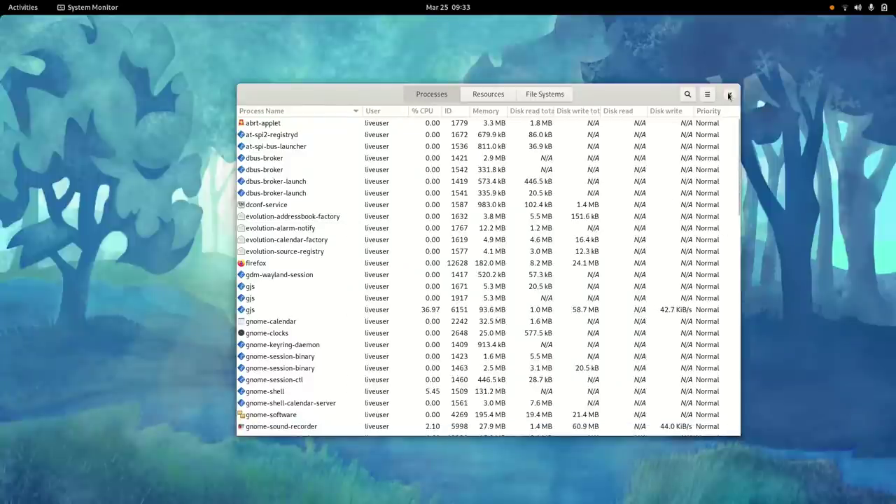
{"action": "left_click", "coordinate": [729, 95]}
{"action": "key", "text": "super"}
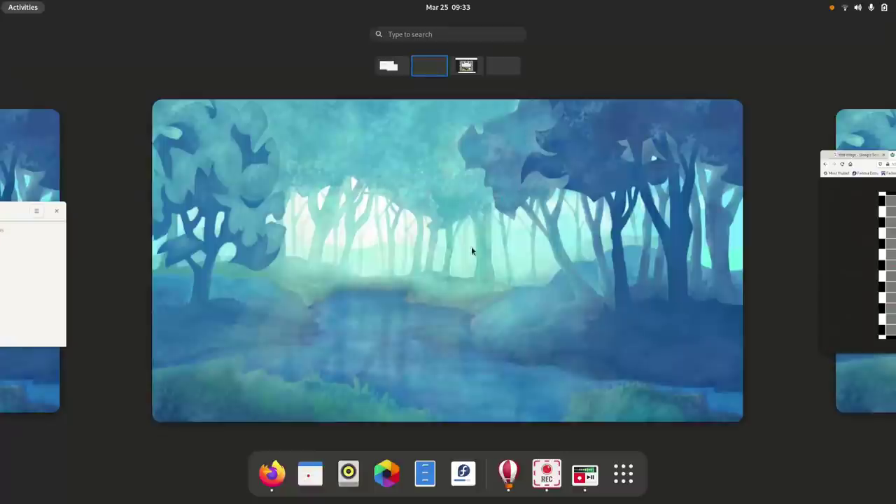
Flip through the workspaces and return to the one holding Firefox and Tour
{"action": "left_click", "coordinate": [29, 182]}
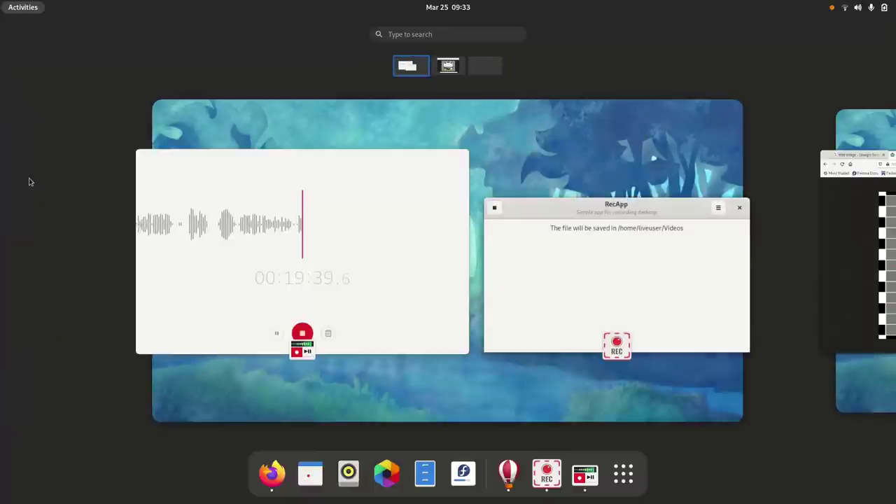
{"action": "left_click", "coordinate": [836, 166]}
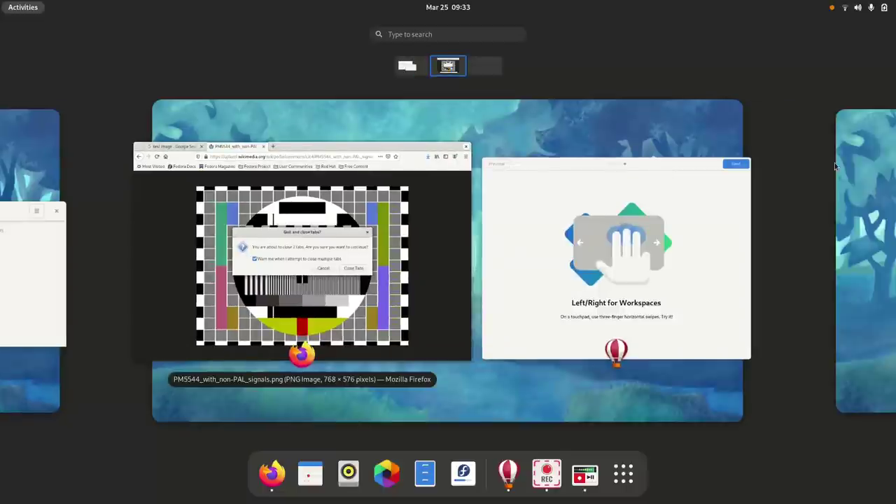
{"action": "left_click", "coordinate": [847, 180]}
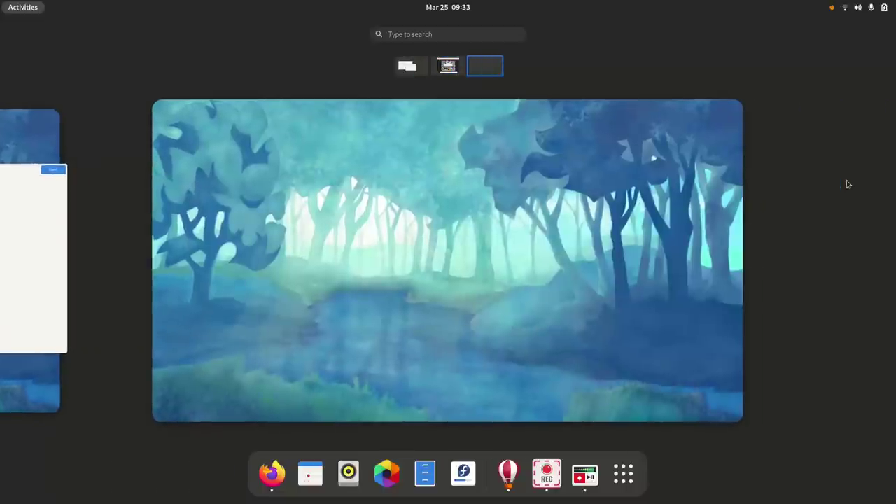
{"action": "left_click", "coordinate": [83, 231]}
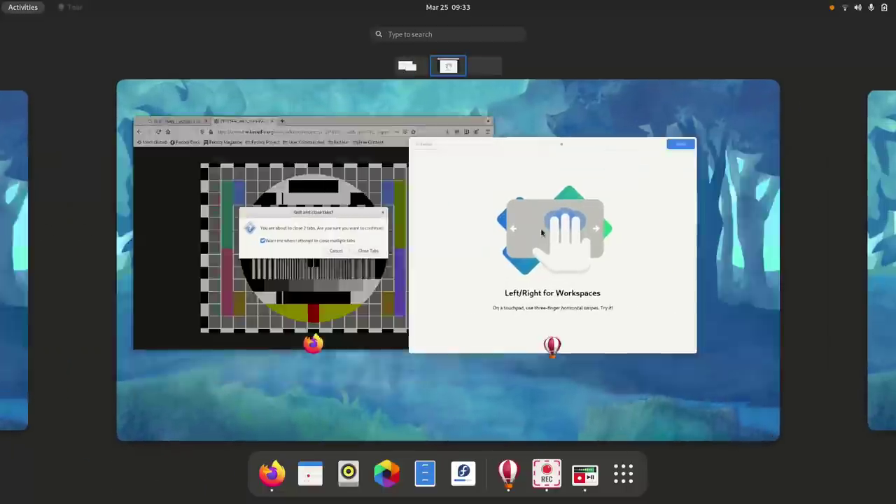
Finish and close the Tour, then quit Firefox, confirming closing both tabs
{"action": "left_click", "coordinate": [540, 228]}
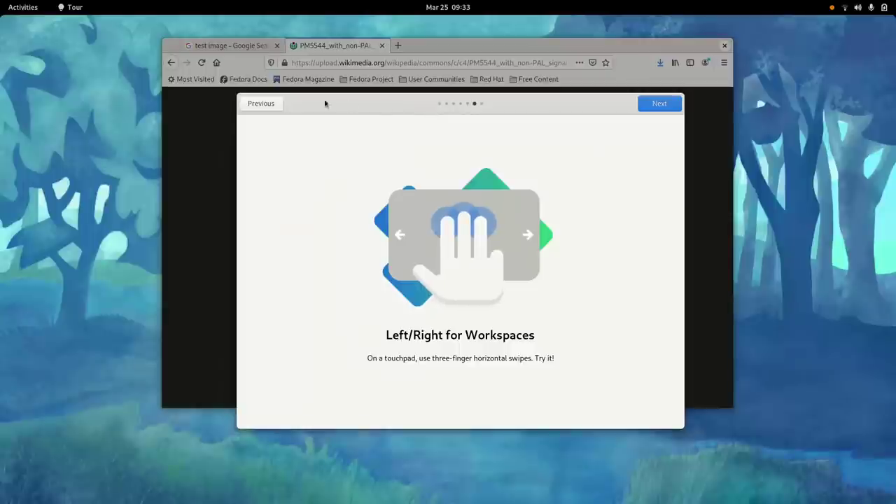
{"action": "left_click", "coordinate": [645, 105]}
{"action": "left_click", "coordinate": [657, 105]}
{"action": "key", "text": "ctrl+q"}
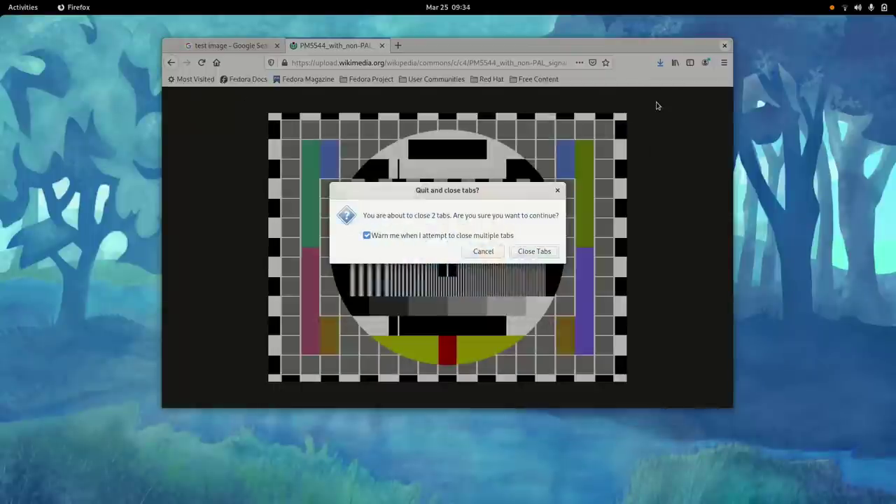
{"action": "left_click", "coordinate": [530, 252]}
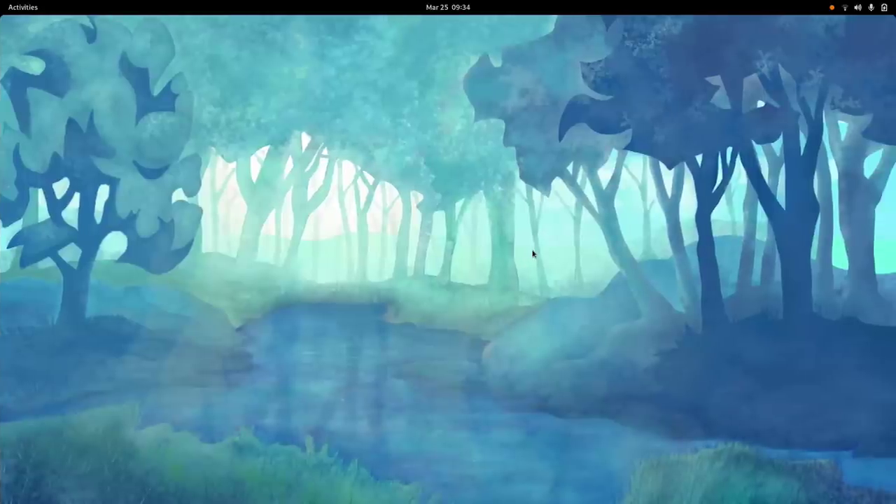
Switch between workspaces with Super+Page Up/Down, landing on the RecApp workspace
{"action": "key", "text": "super+Page_Up"}
{"action": "key", "text": "super+Page_Up"}
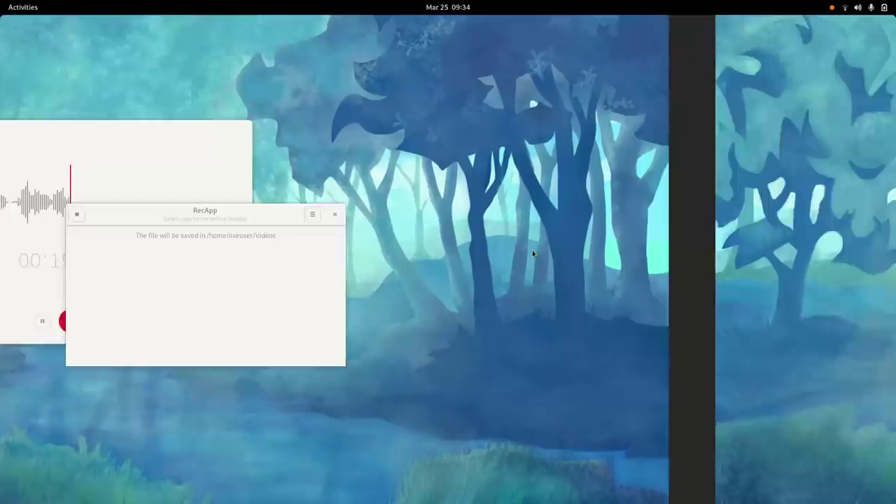
{"action": "key", "text": "super+Page_Down"}
{"action": "key", "text": "super"}
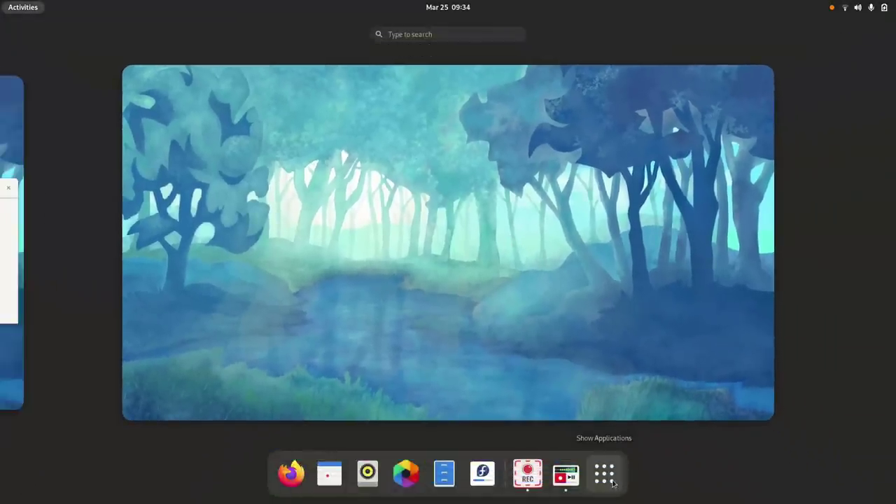
{"action": "left_click", "coordinate": [566, 324]}
{"action": "key", "text": "super+Page_Up"}
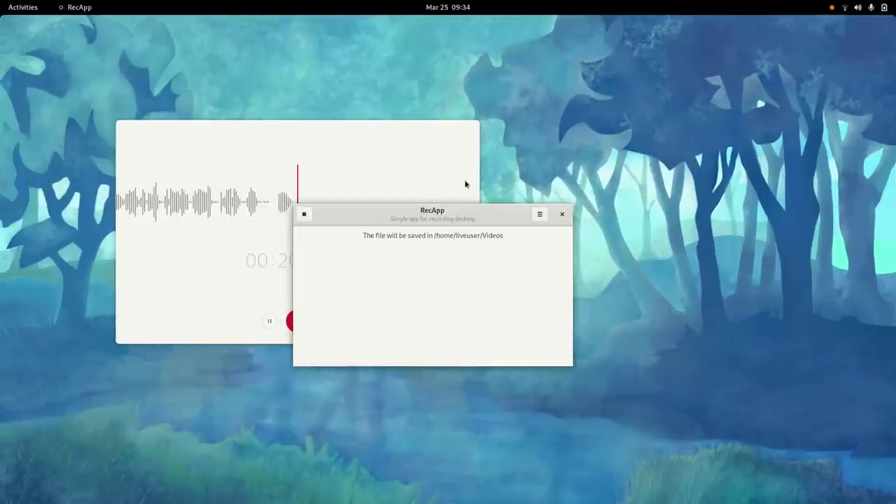
Drag RecApp to the lower right and move Sound Recorder up and right
{"action": "left_click_drag", "start_coordinate": [466, 222], "coordinate": [754, 336]}
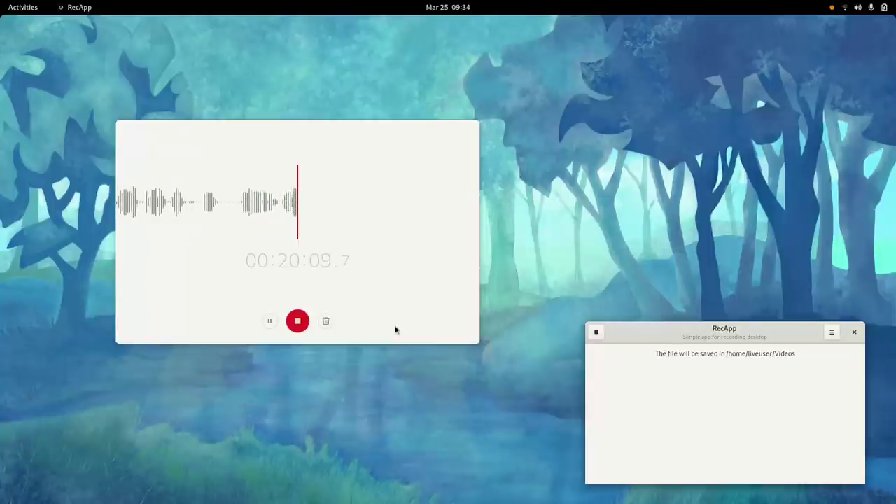
{"action": "left_click", "coordinate": [413, 129]}
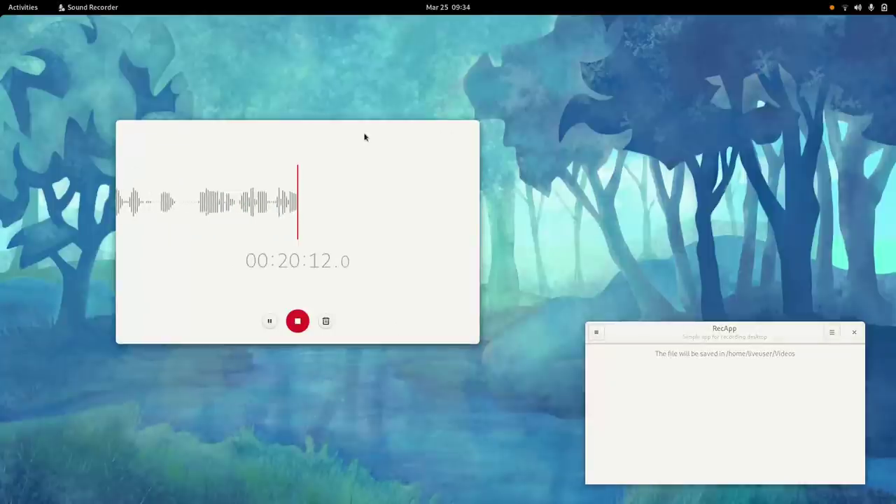
{"action": "left_click_drag", "start_coordinate": [365, 137], "coordinate": [530, 234]}
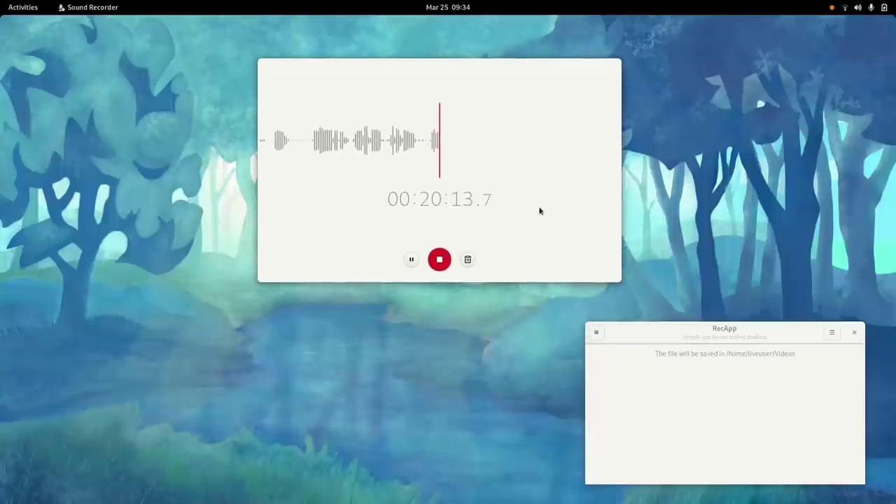
Visit the neighbouring workspace, toggle the overview, and return to the recording windows
{"action": "key", "text": "super+Page_Down"}
{"action": "key", "text": "super"}
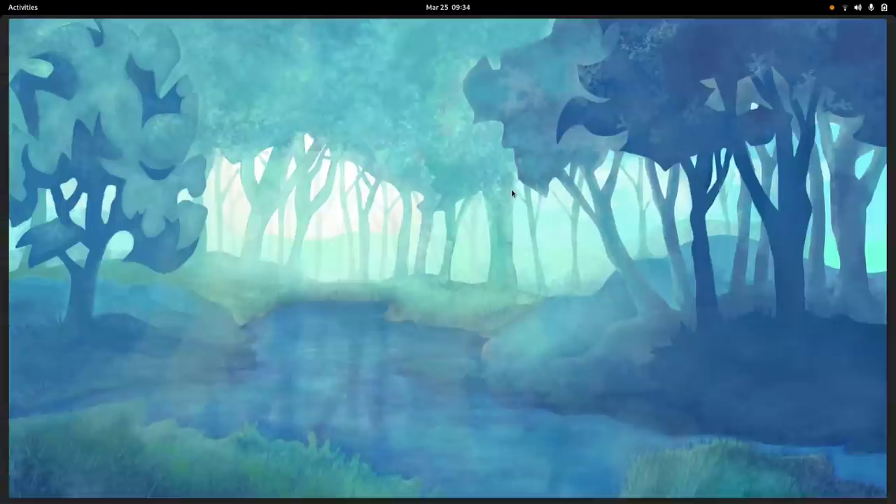
{"action": "key", "text": "super"}
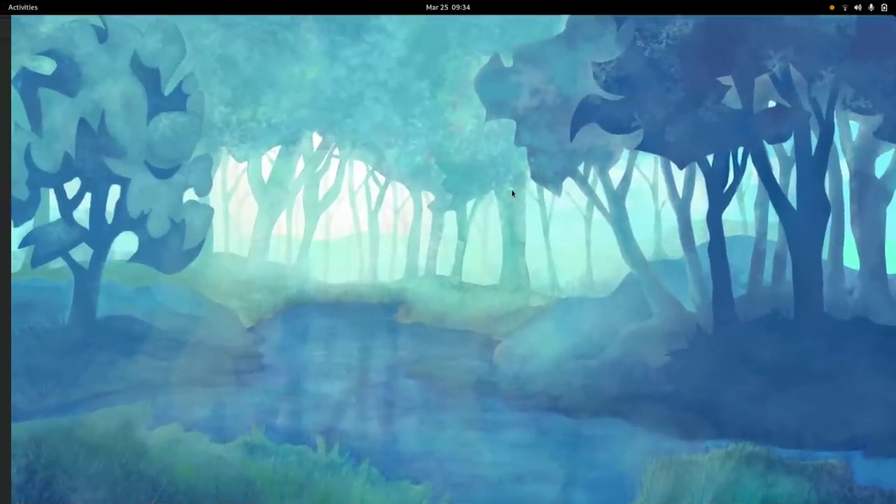
{"action": "key", "text": "super+Page_Up"}
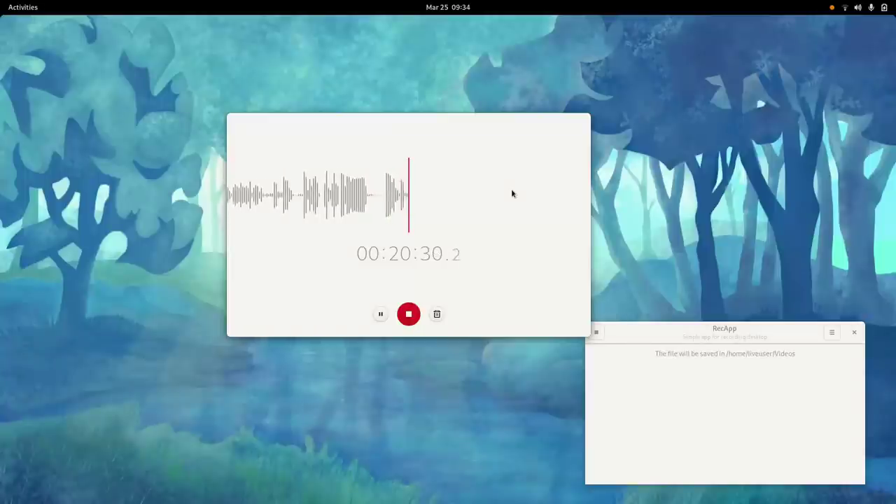
Through the overview, view the empty right workspace, then show the recorder workspace full size
{"action": "key", "text": "super"}
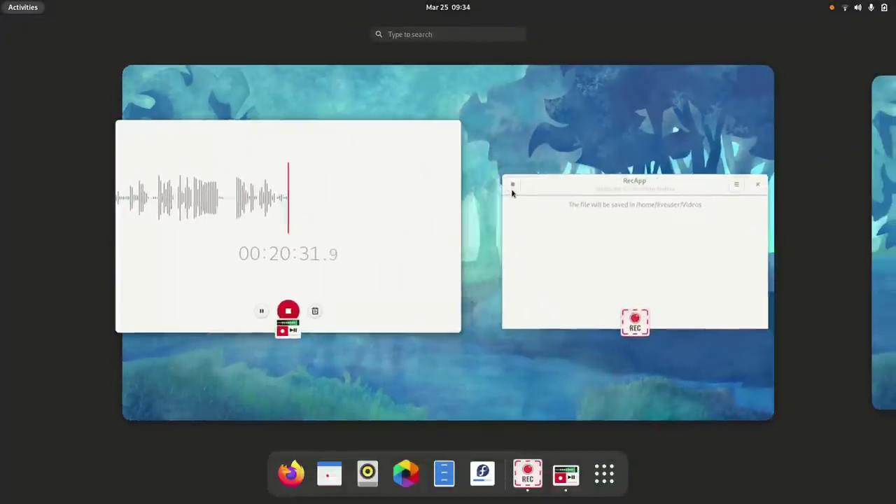
{"action": "left_click", "coordinate": [881, 256]}
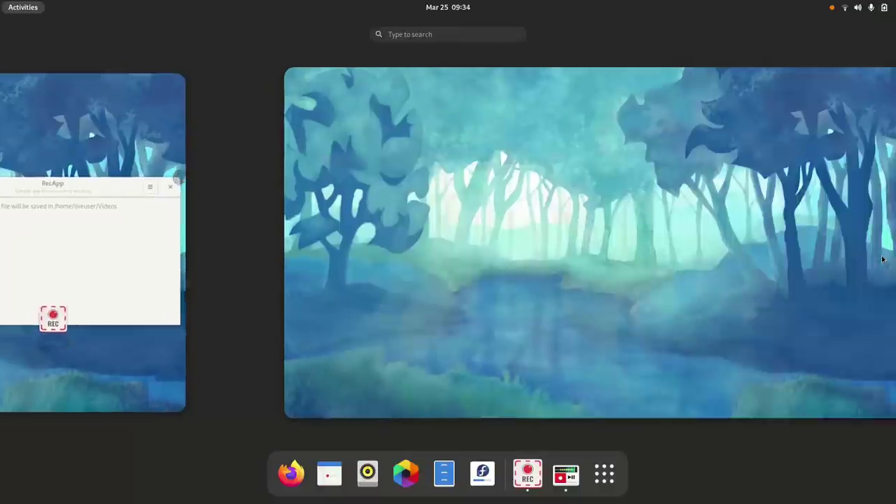
{"action": "left_click", "coordinate": [664, 269]}
{"action": "key", "text": "super"}
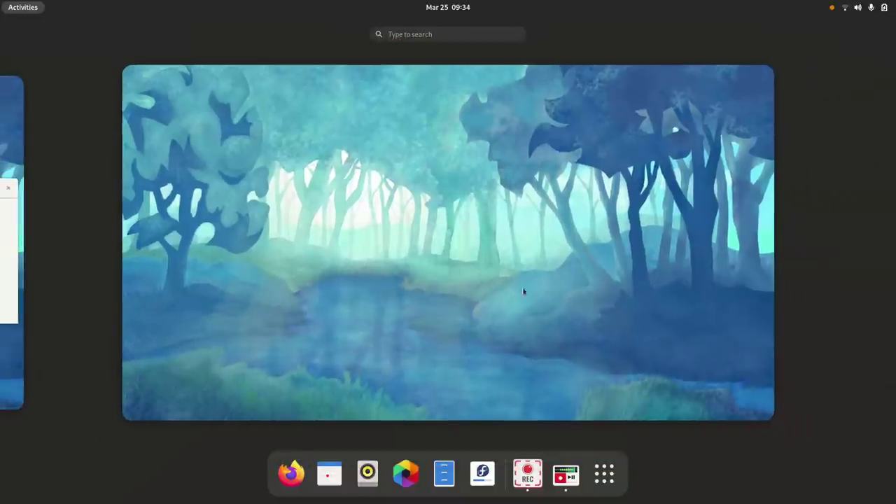
{"action": "left_click", "coordinate": [14, 375]}
{"action": "left_click", "coordinate": [430, 397]}
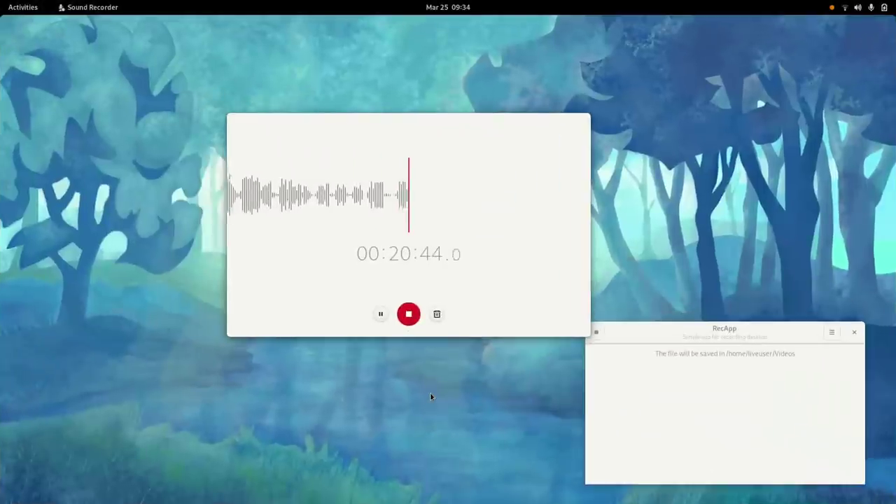